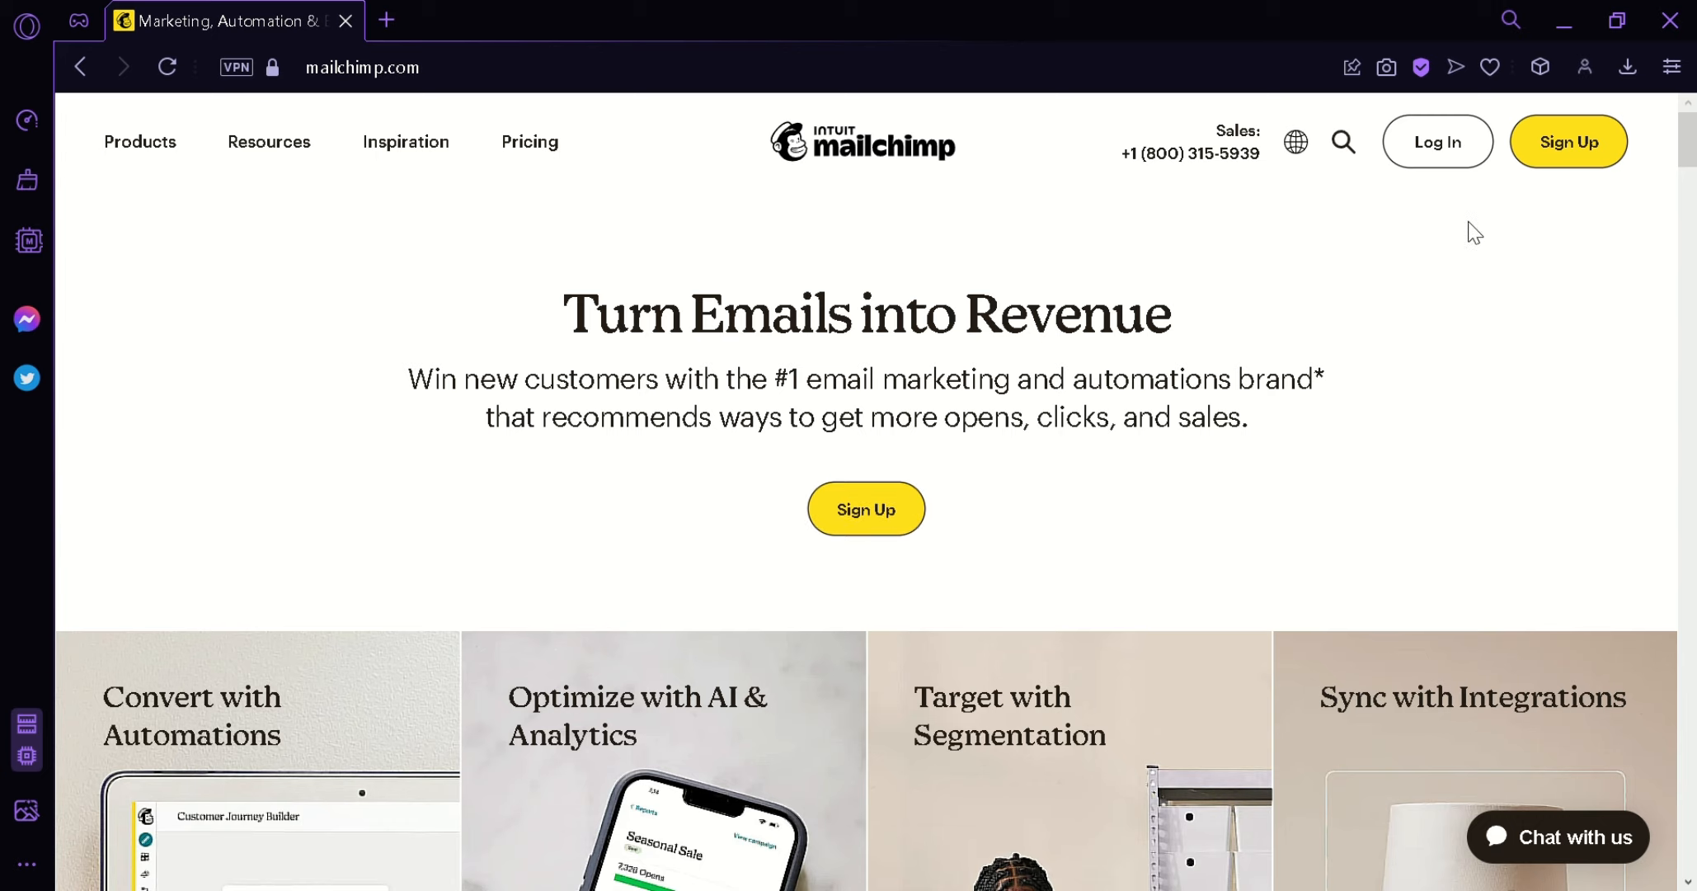
# - Open the login page and log in with the account's username and password
pyautogui.click(1475, 165)
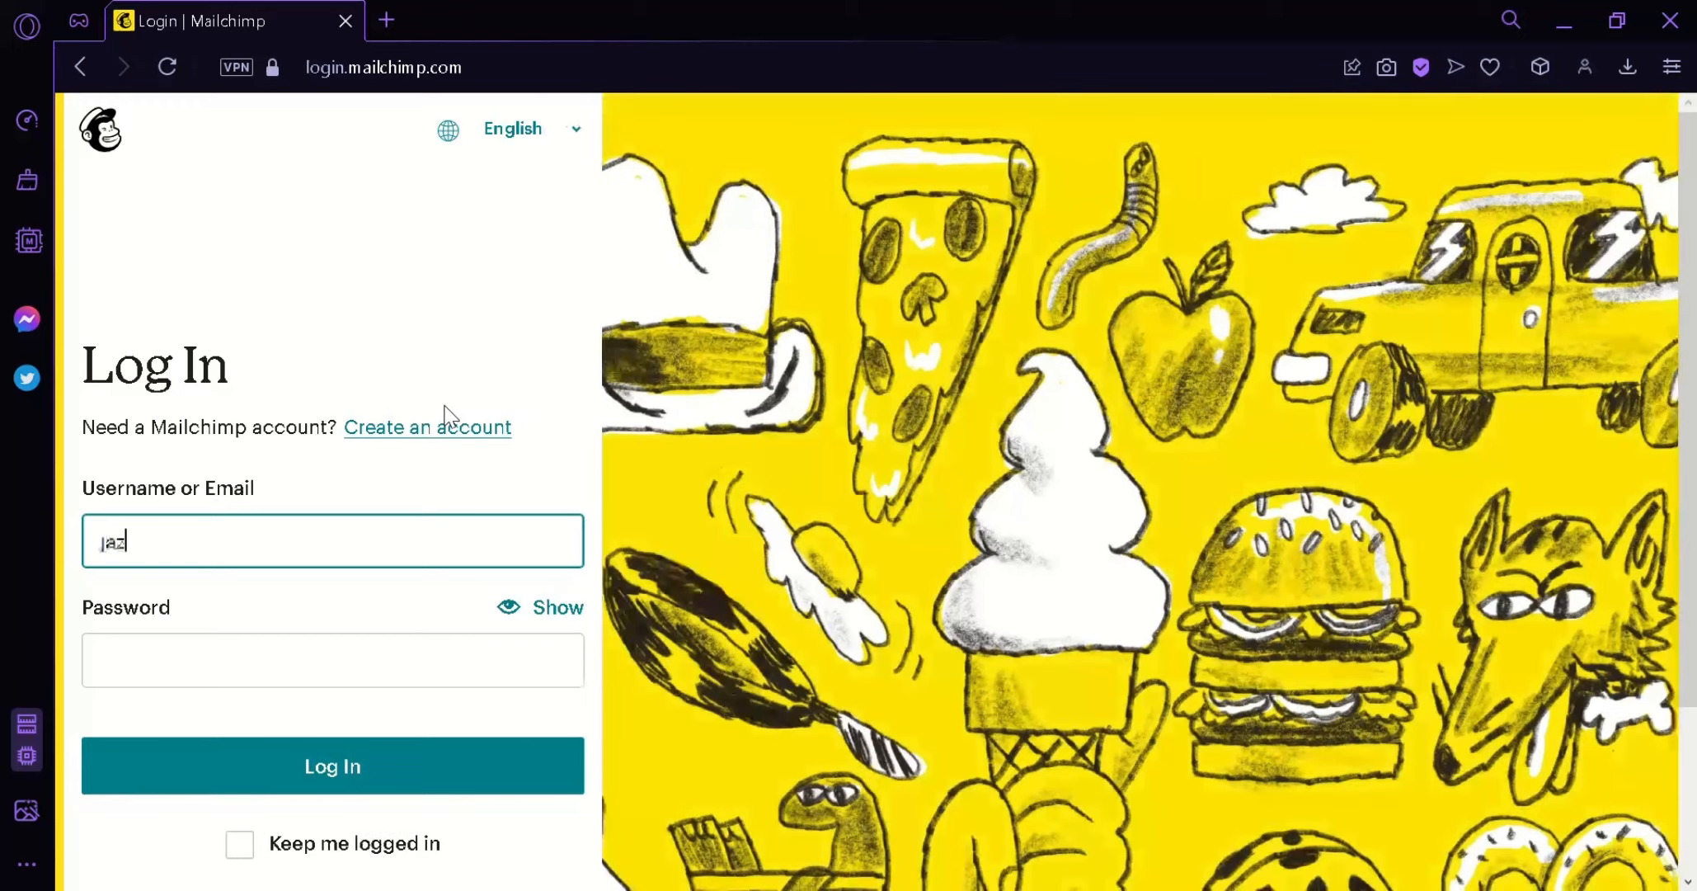
pyautogui.write('z')
pyautogui.press('Tab')
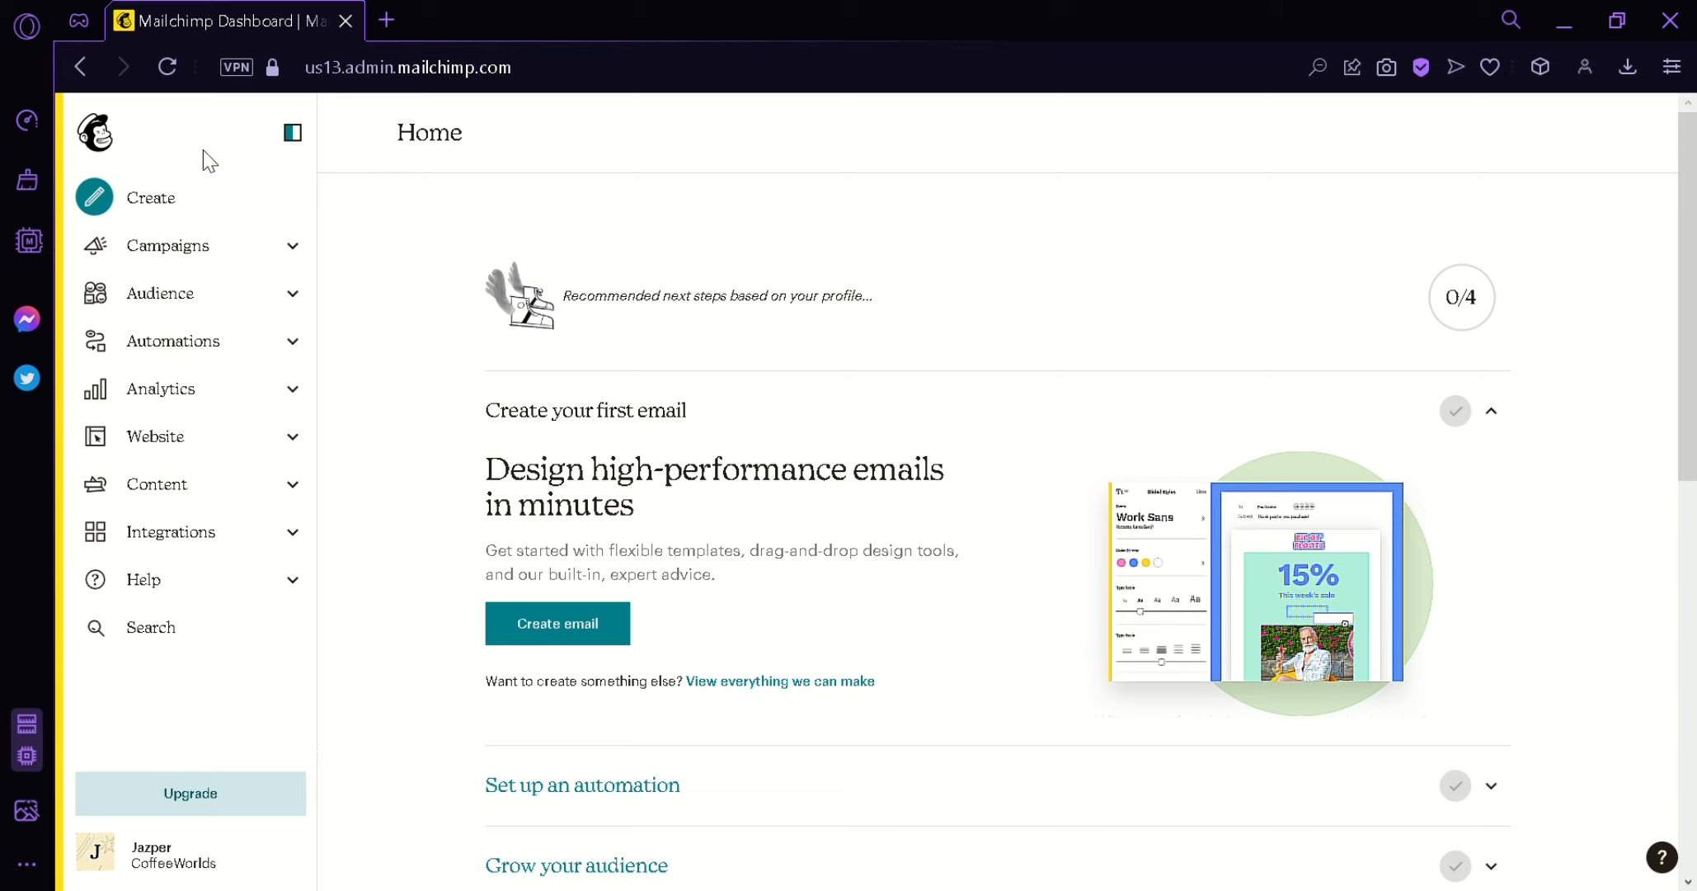
# - Start creating a new landing page and name it "Coffee World Buy your coffee"
pyautogui.click(202, 227)
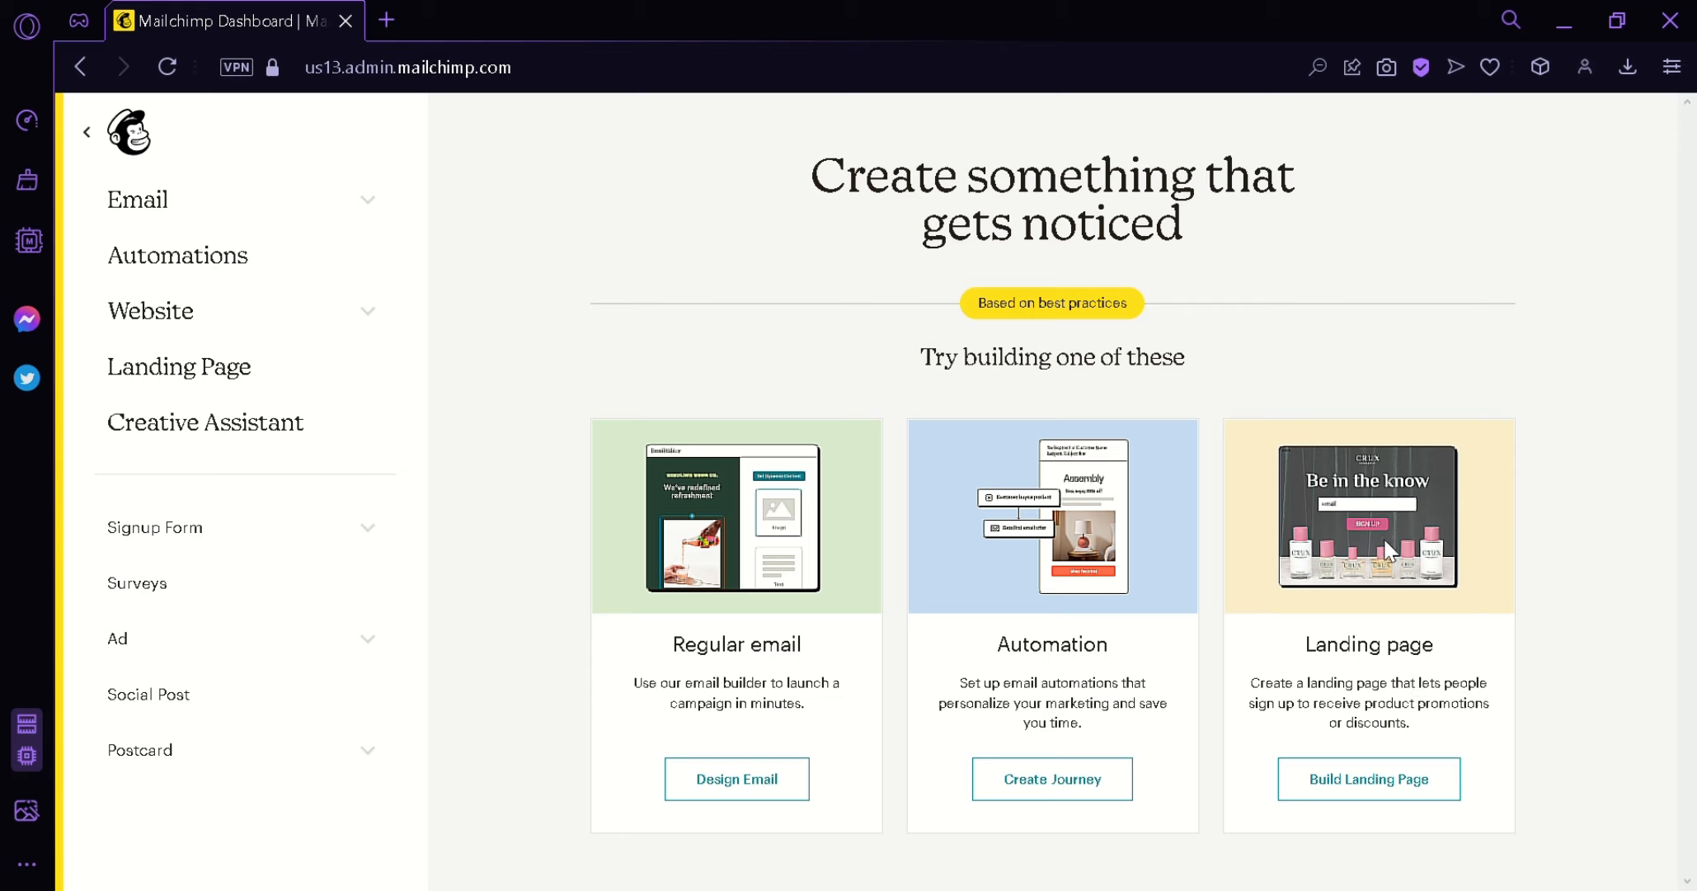
pyautogui.click(1420, 802)
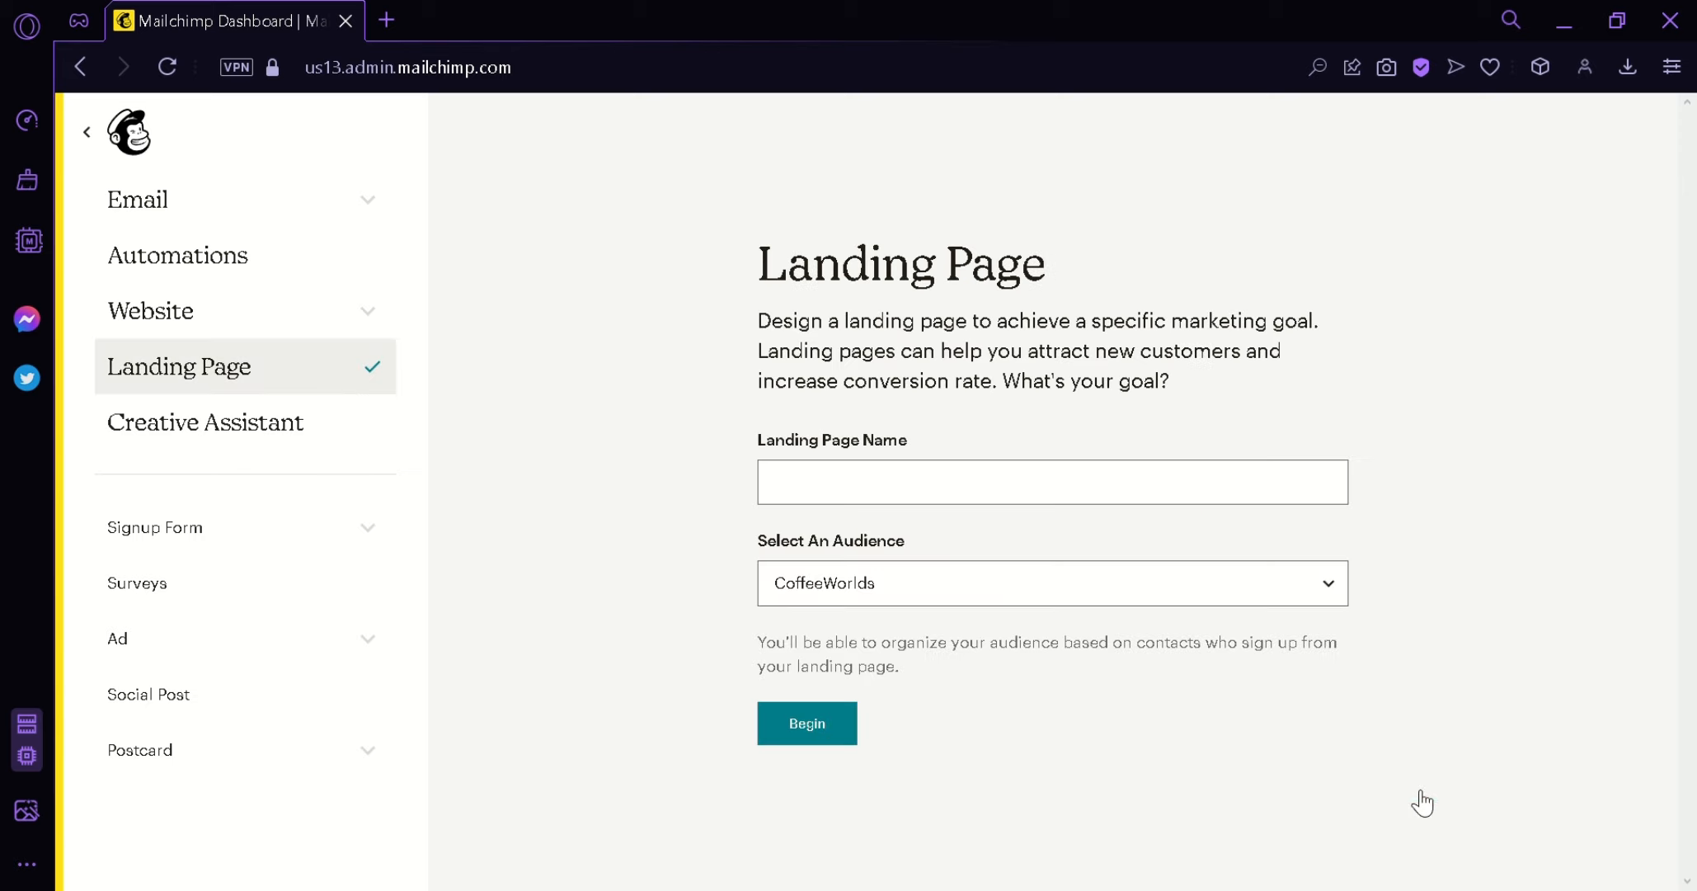
pyautogui.click(1005, 488)
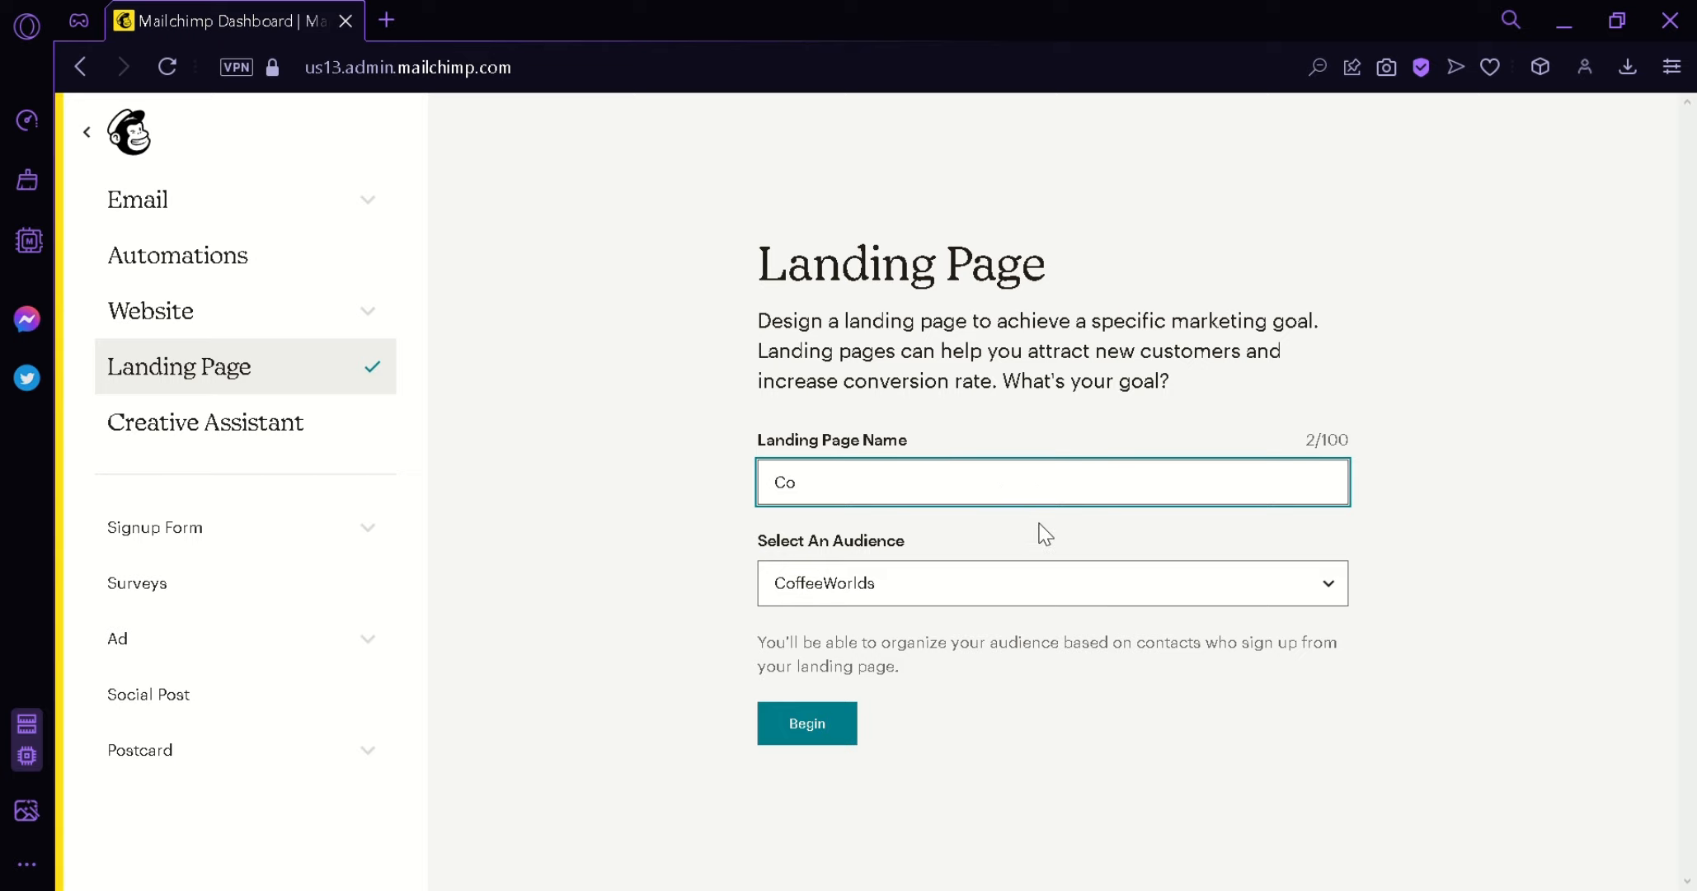
pyautogui.write('Coffe World B')
pyautogui.press('BackSpace')
pyautogui.press('BackSpace')
pyautogui.press('BackSpace')
pyautogui.press('BackSpace')
pyautogui.press('BackSpace')
pyautogui.press('BackSpace')
pyautogui.write('e WOrld Buy your co')
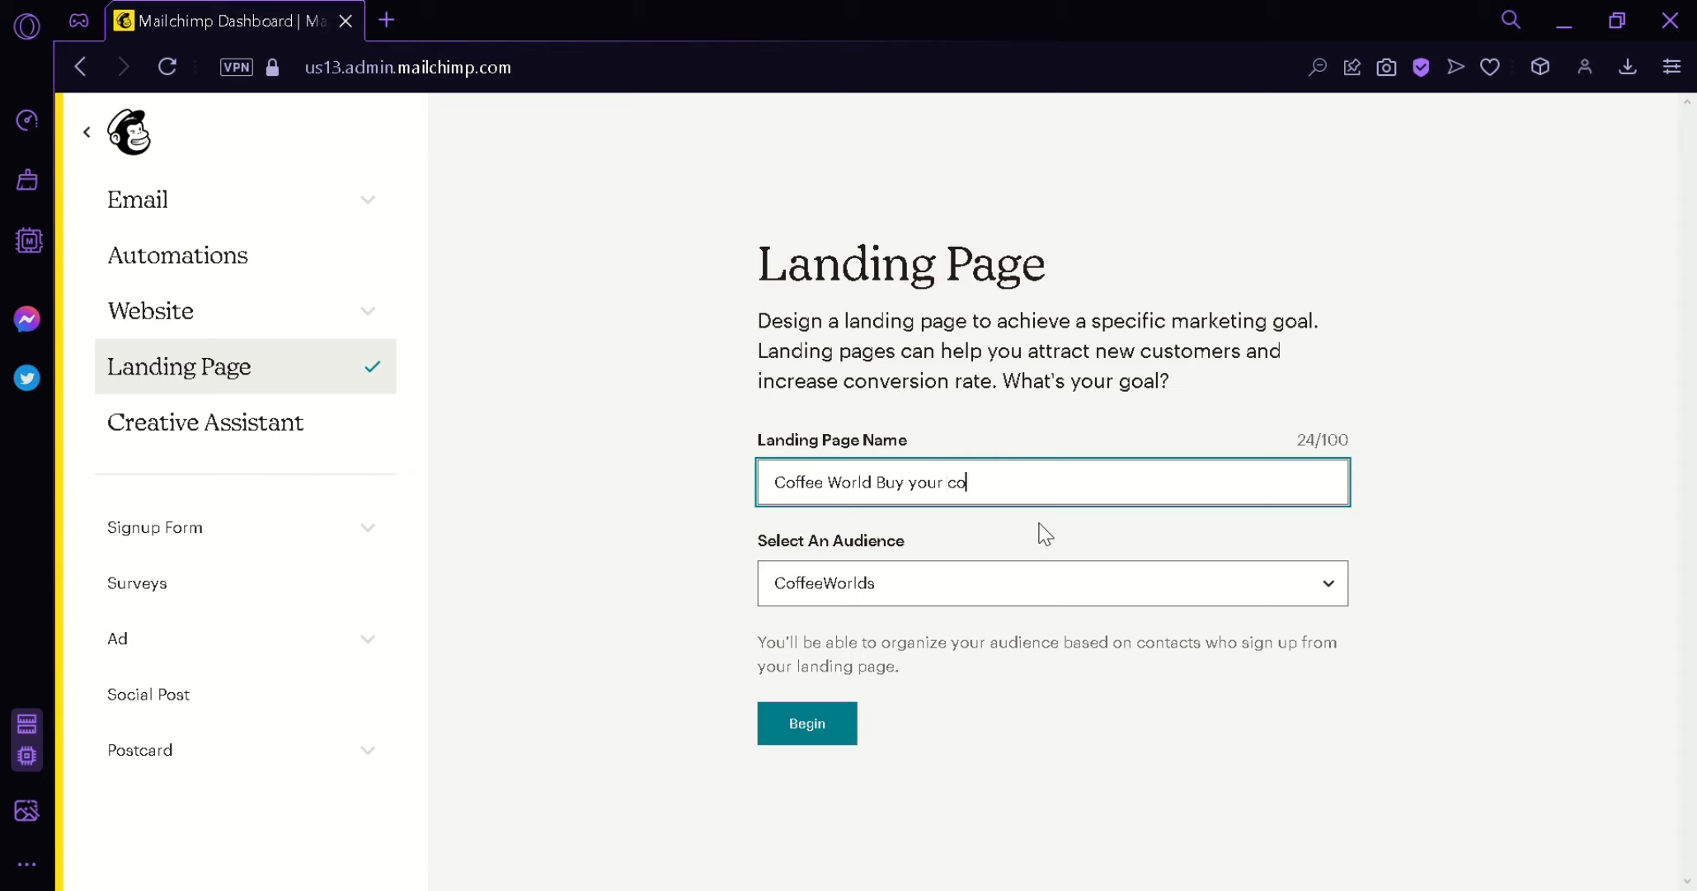
pyautogui.write('ffee')
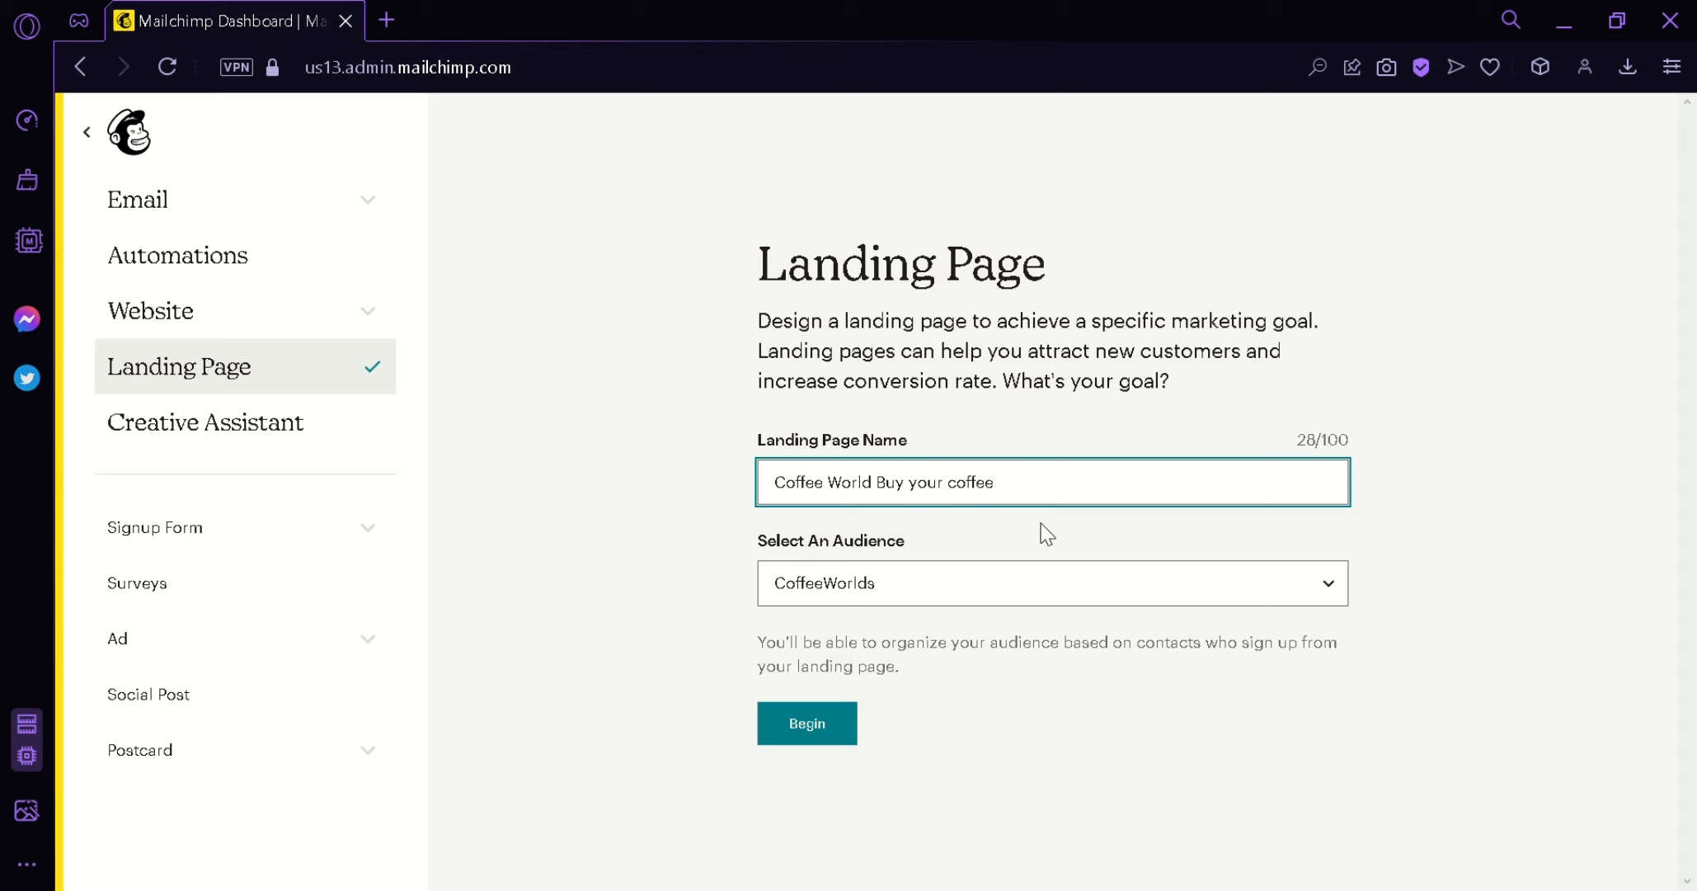
# - Keep CoffeeWorlds as the audience, begin the landing page, and accept the additional terms for using templates
pyautogui.click(1000, 591)
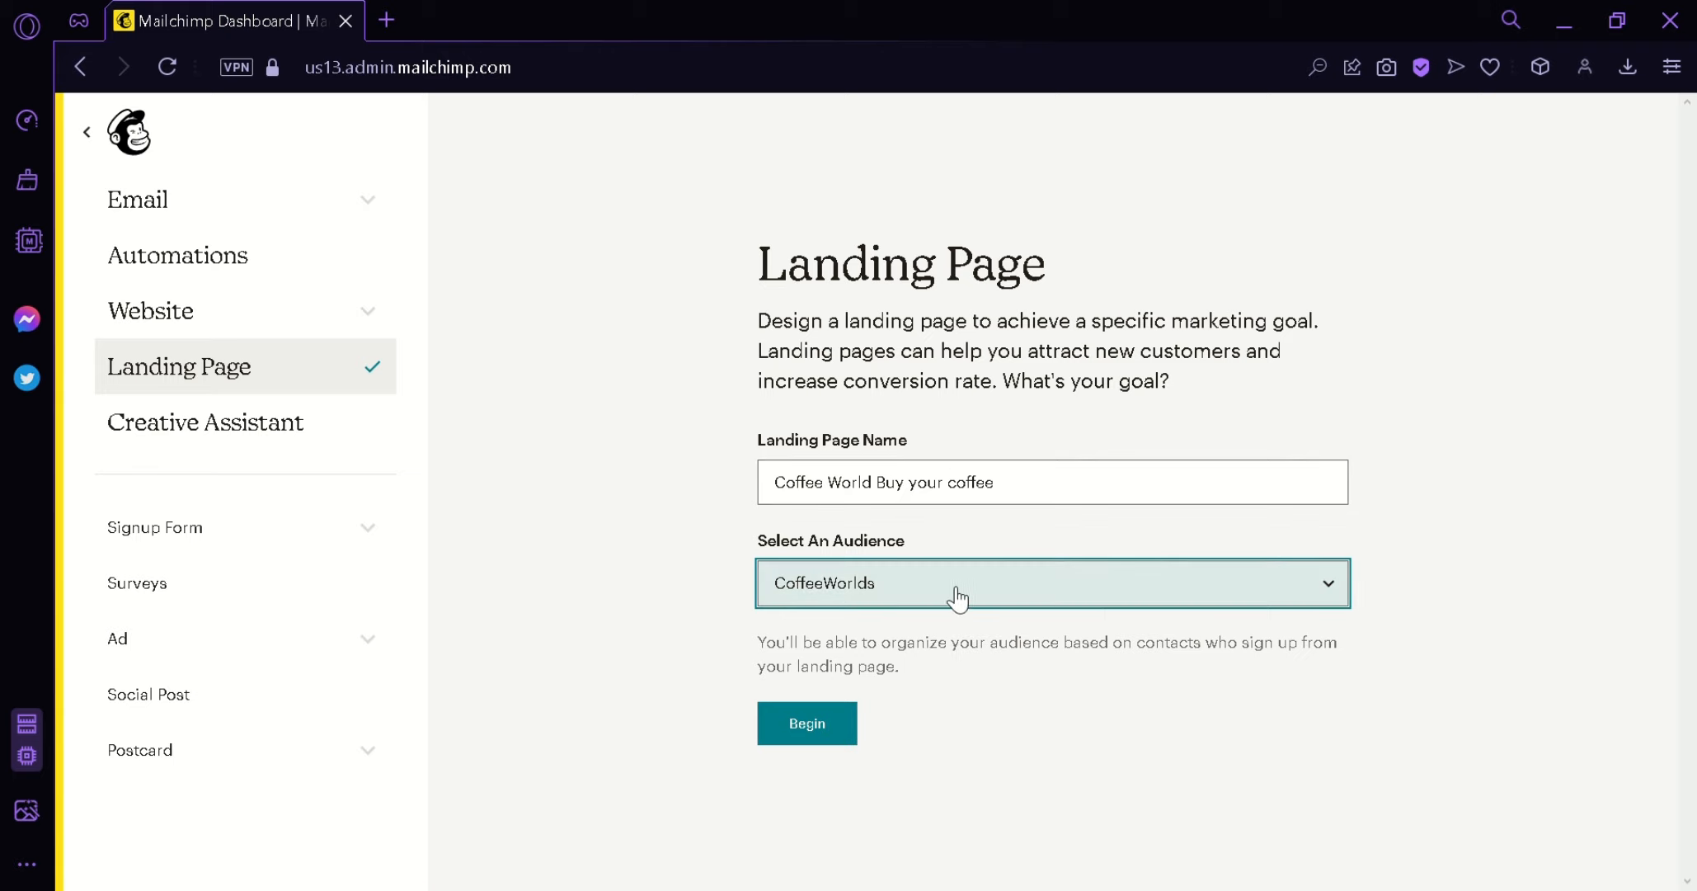
pyautogui.click(838, 731)
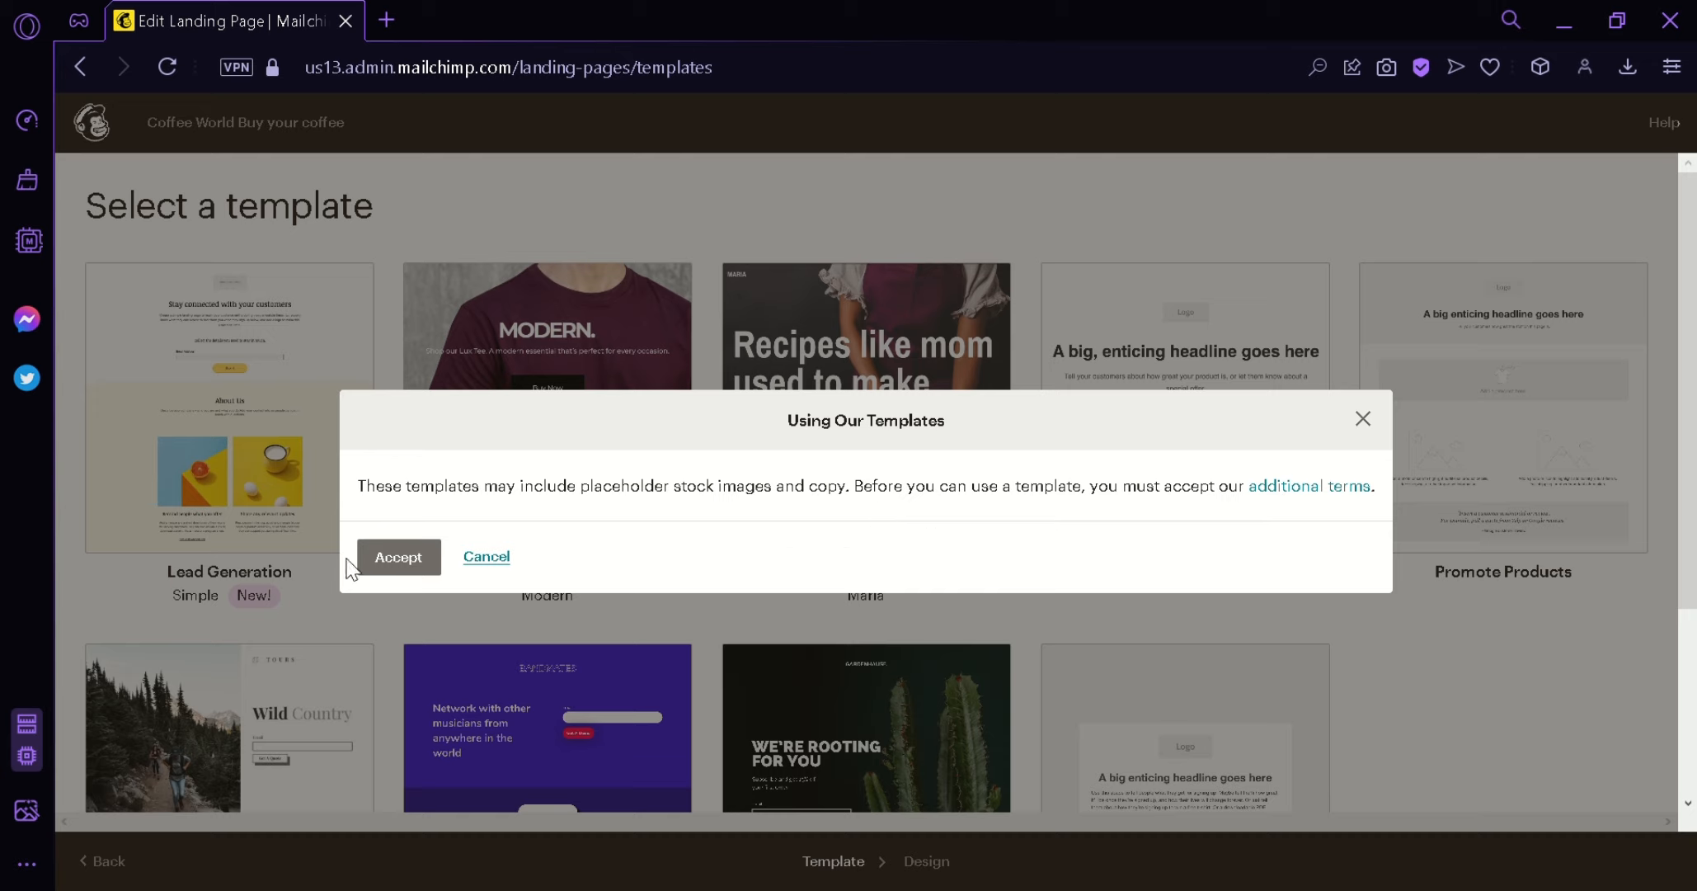
pyautogui.click(395, 565)
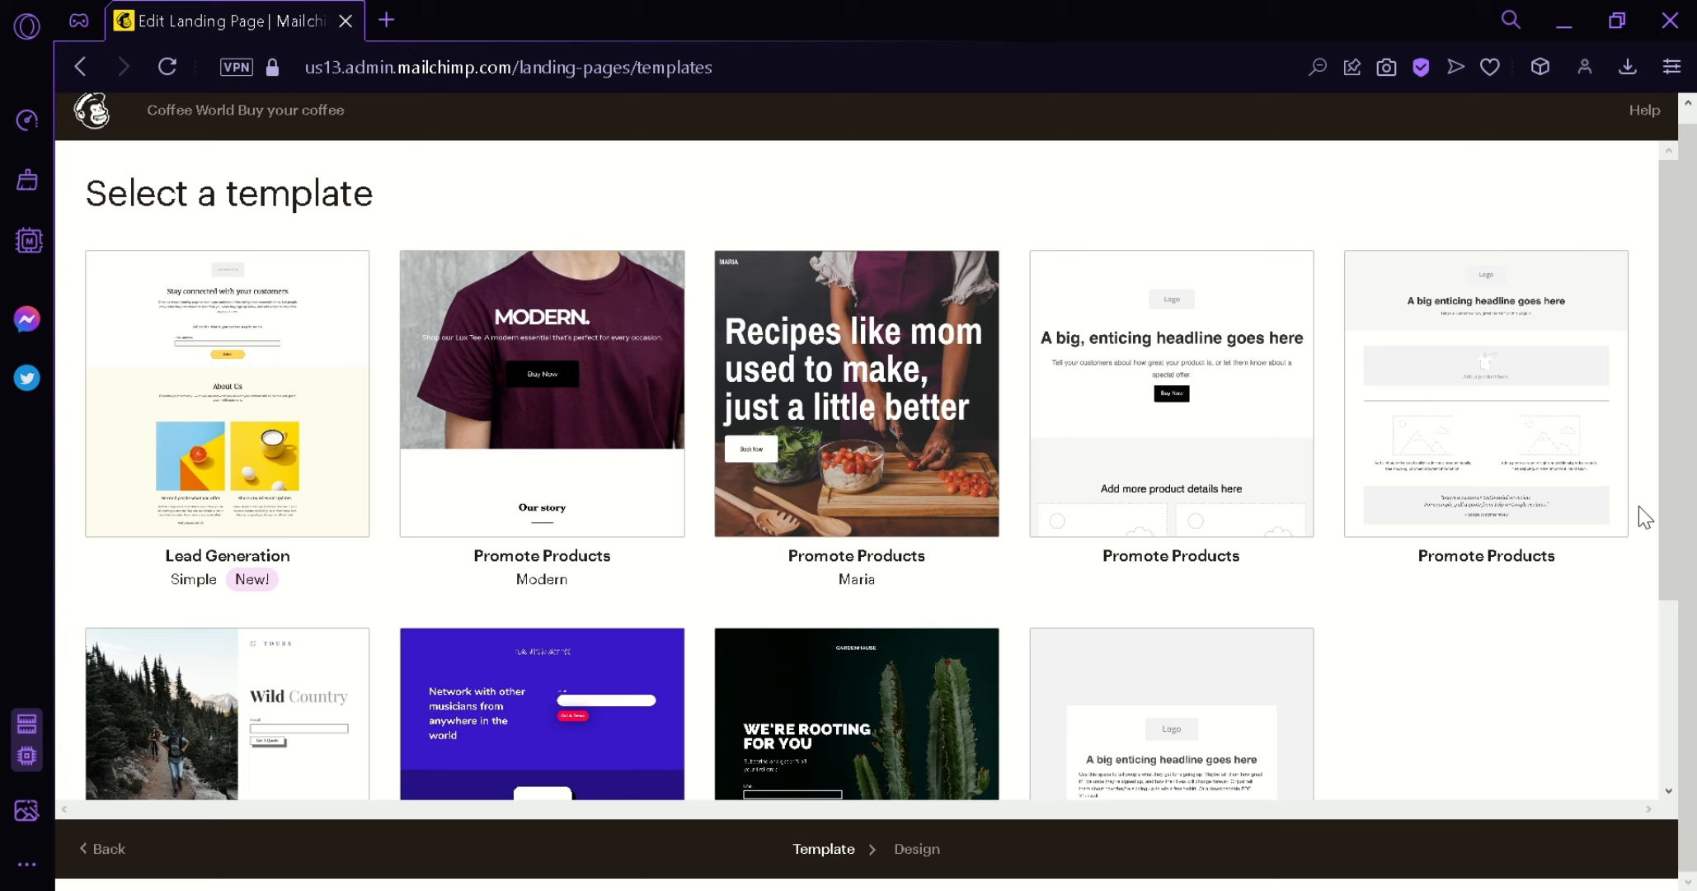
# - Browse the templates and preview the Promote Products template with the "Add a product here" placeholder in desktop and mobile views
pyautogui.scroll(-3, 1639, 505)
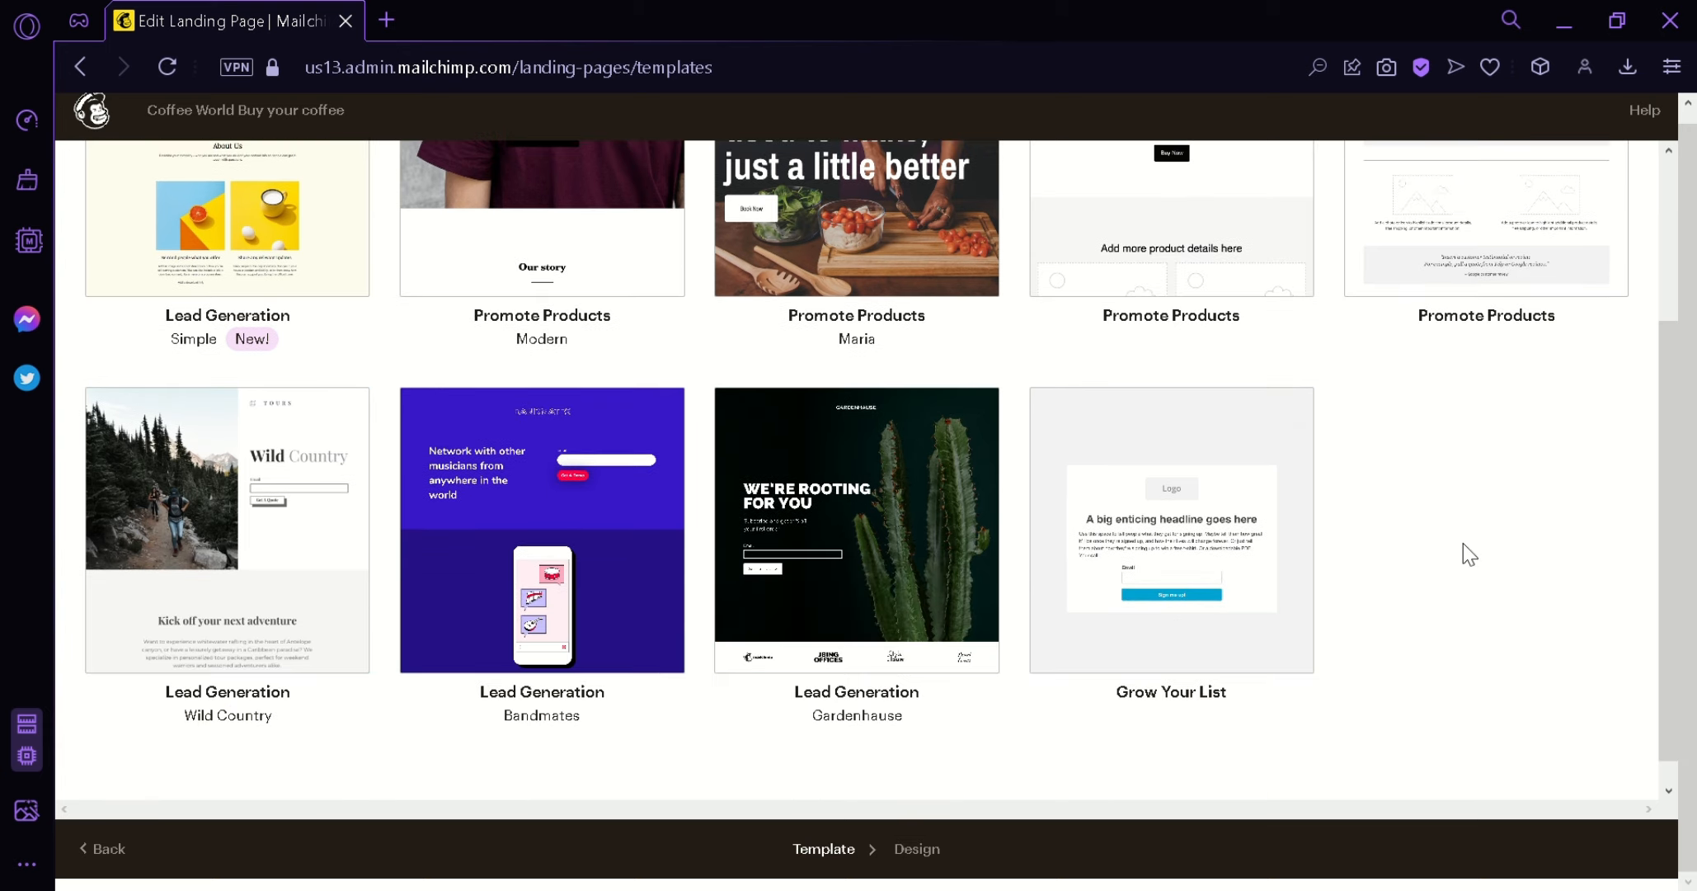
pyautogui.scroll(3, 1663, 366)
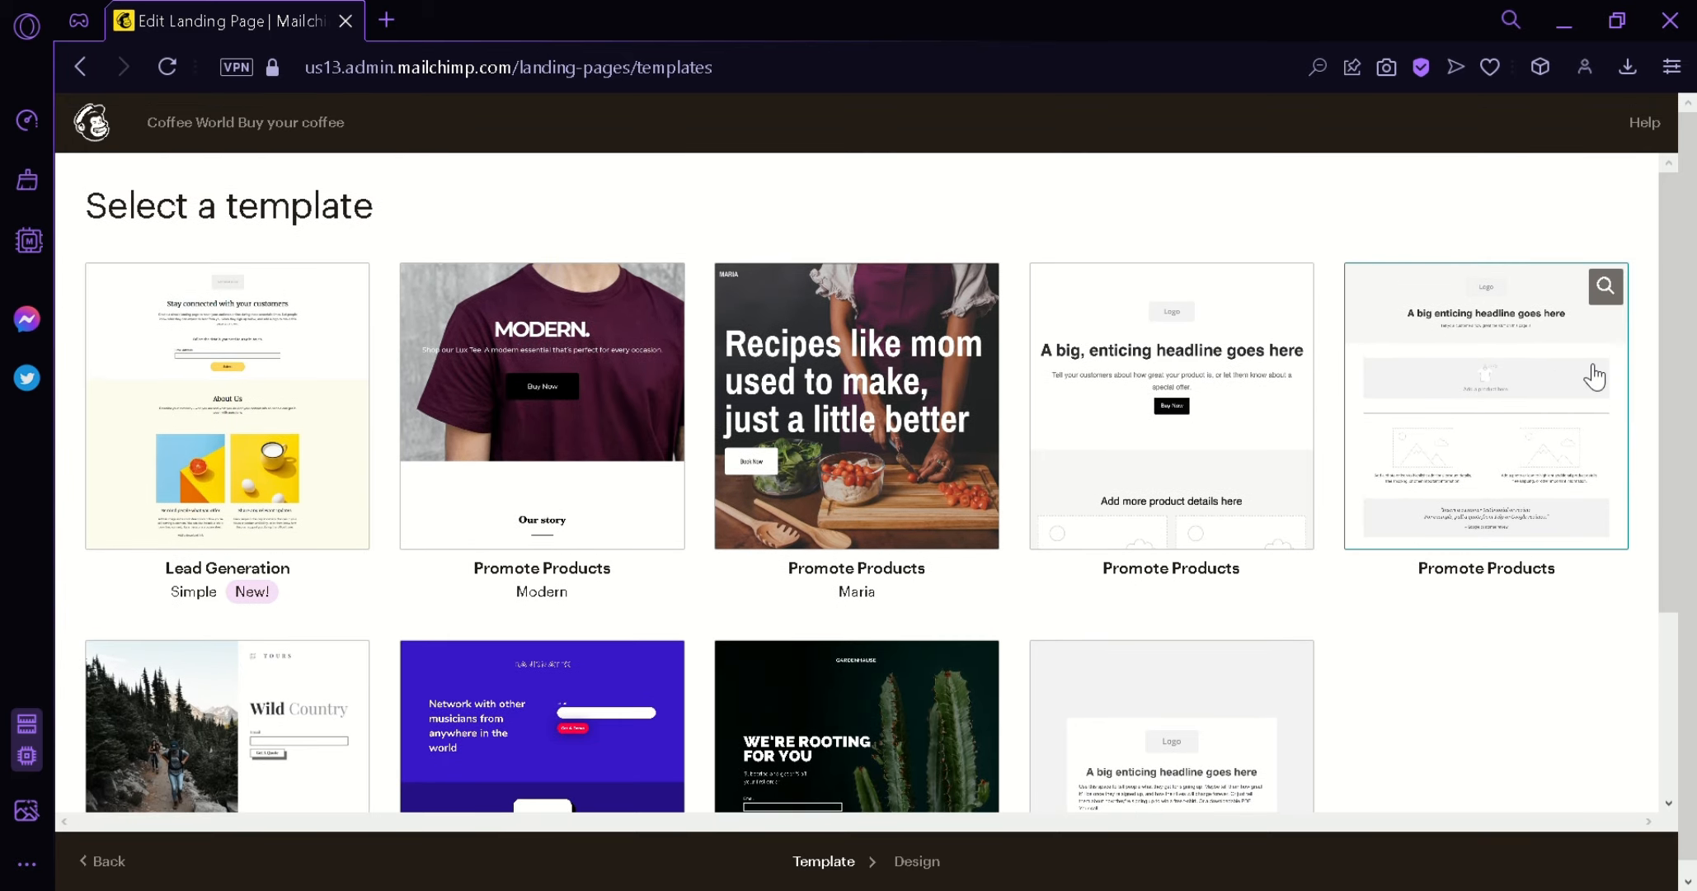
pyautogui.click(1605, 286)
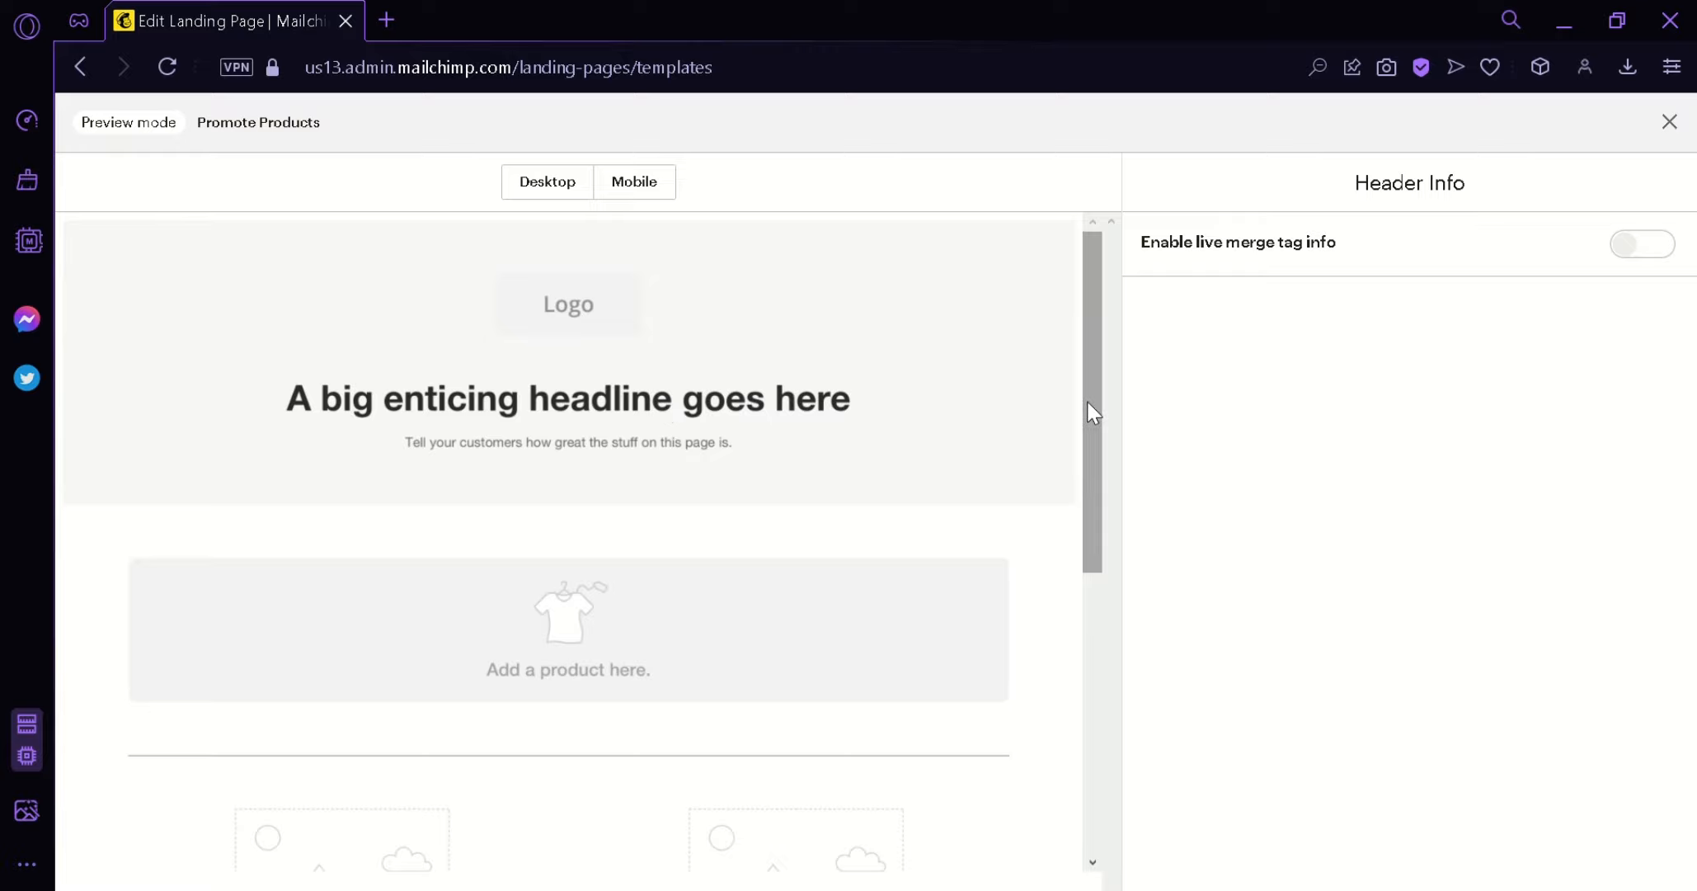
pyautogui.moveTo(1096, 395); pyautogui.dragTo(1087, 352)
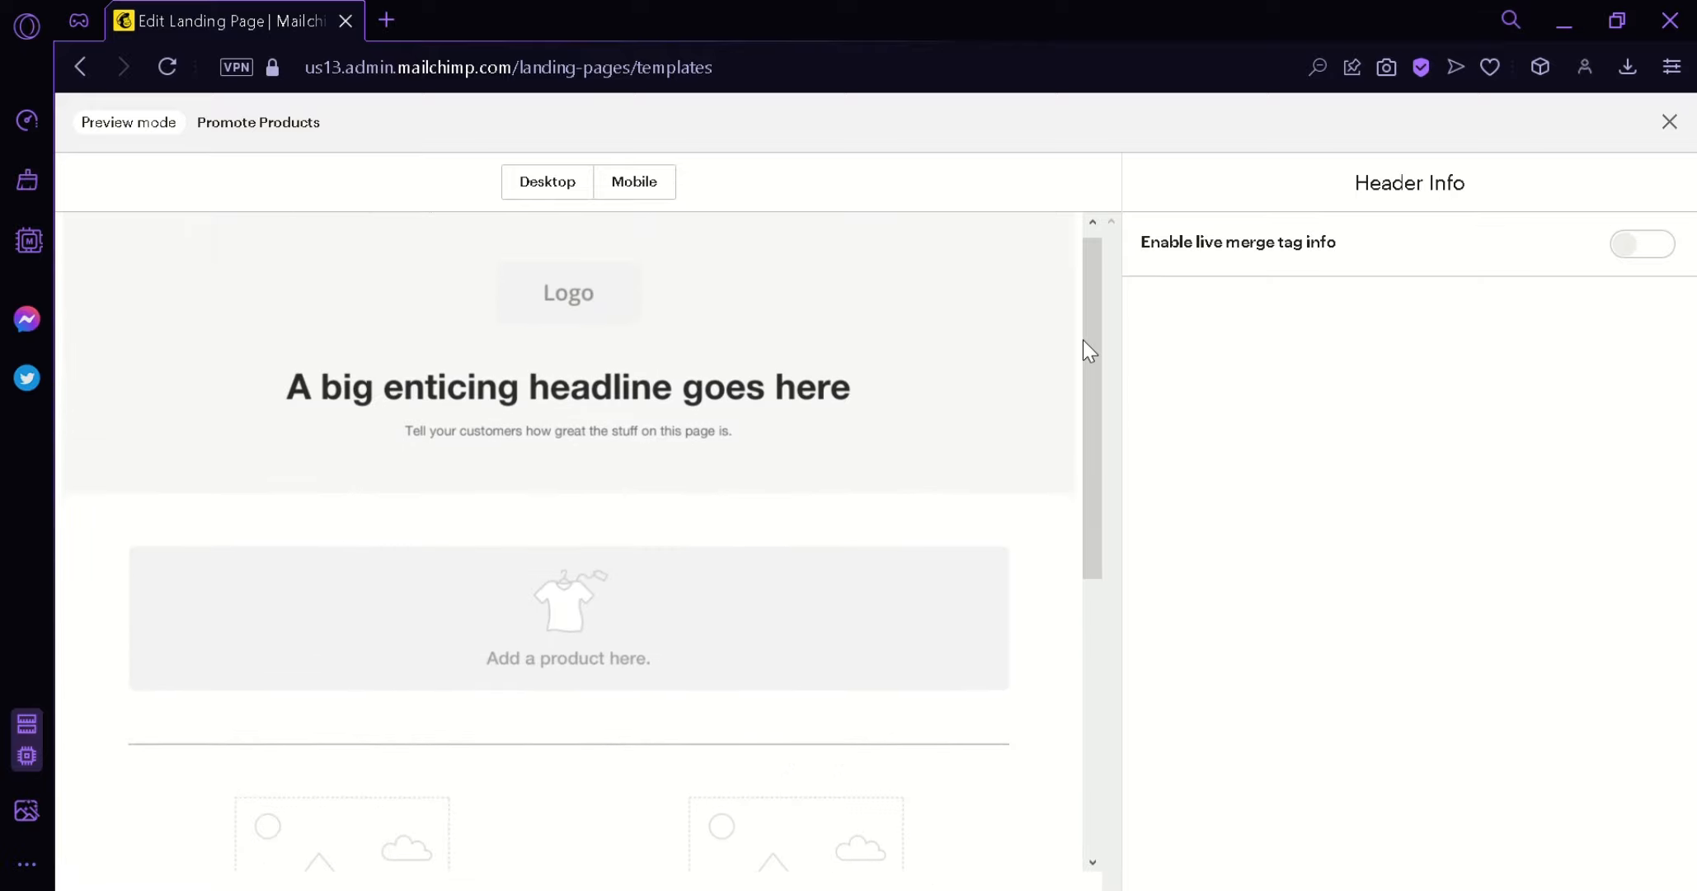
pyautogui.click(638, 189)
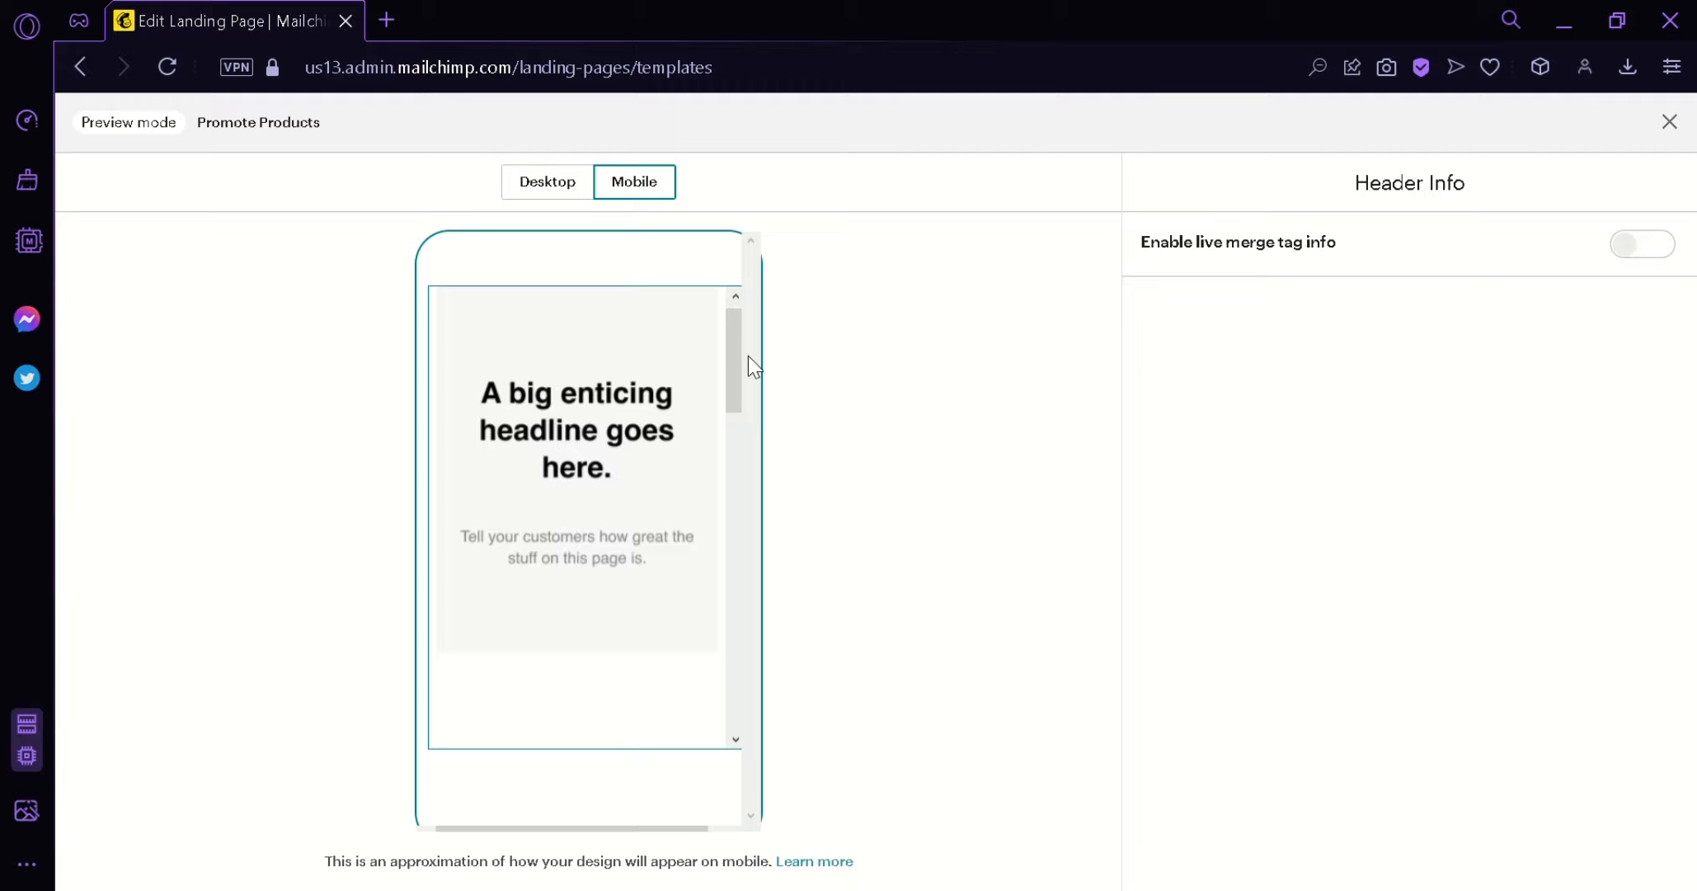
pyautogui.moveTo(736, 360); pyautogui.dragTo(957, 338)
pyautogui.click(1686, 133)
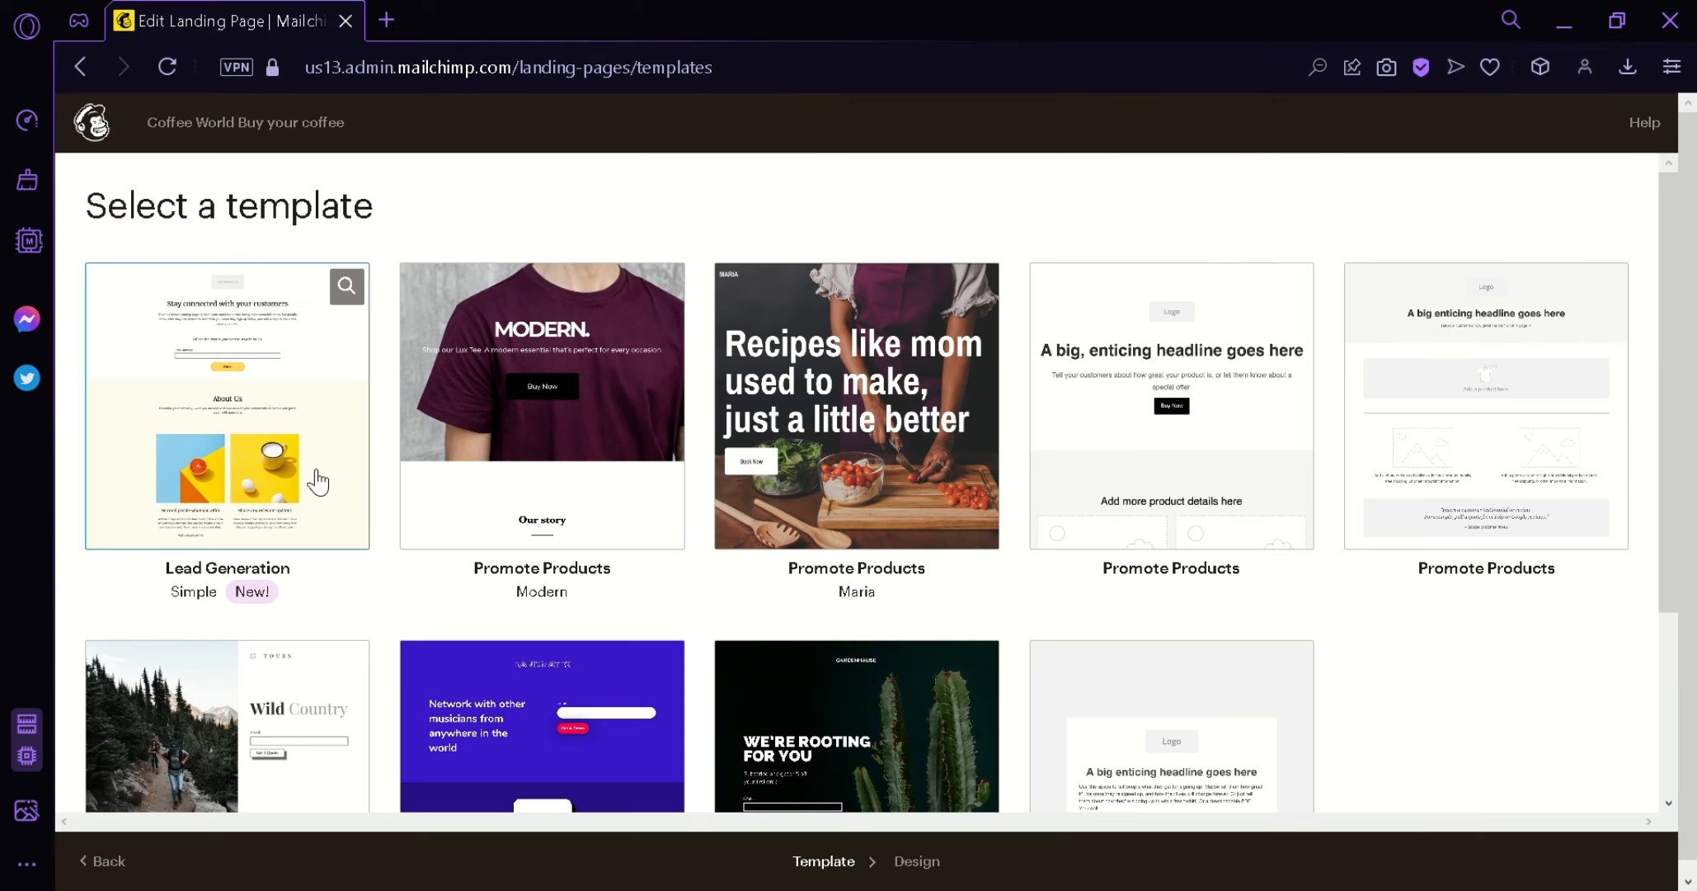
# - Choose the Grow Your List template for the landing page
pyautogui.moveTo(1689, 473); pyautogui.dragTo(1676, 576)
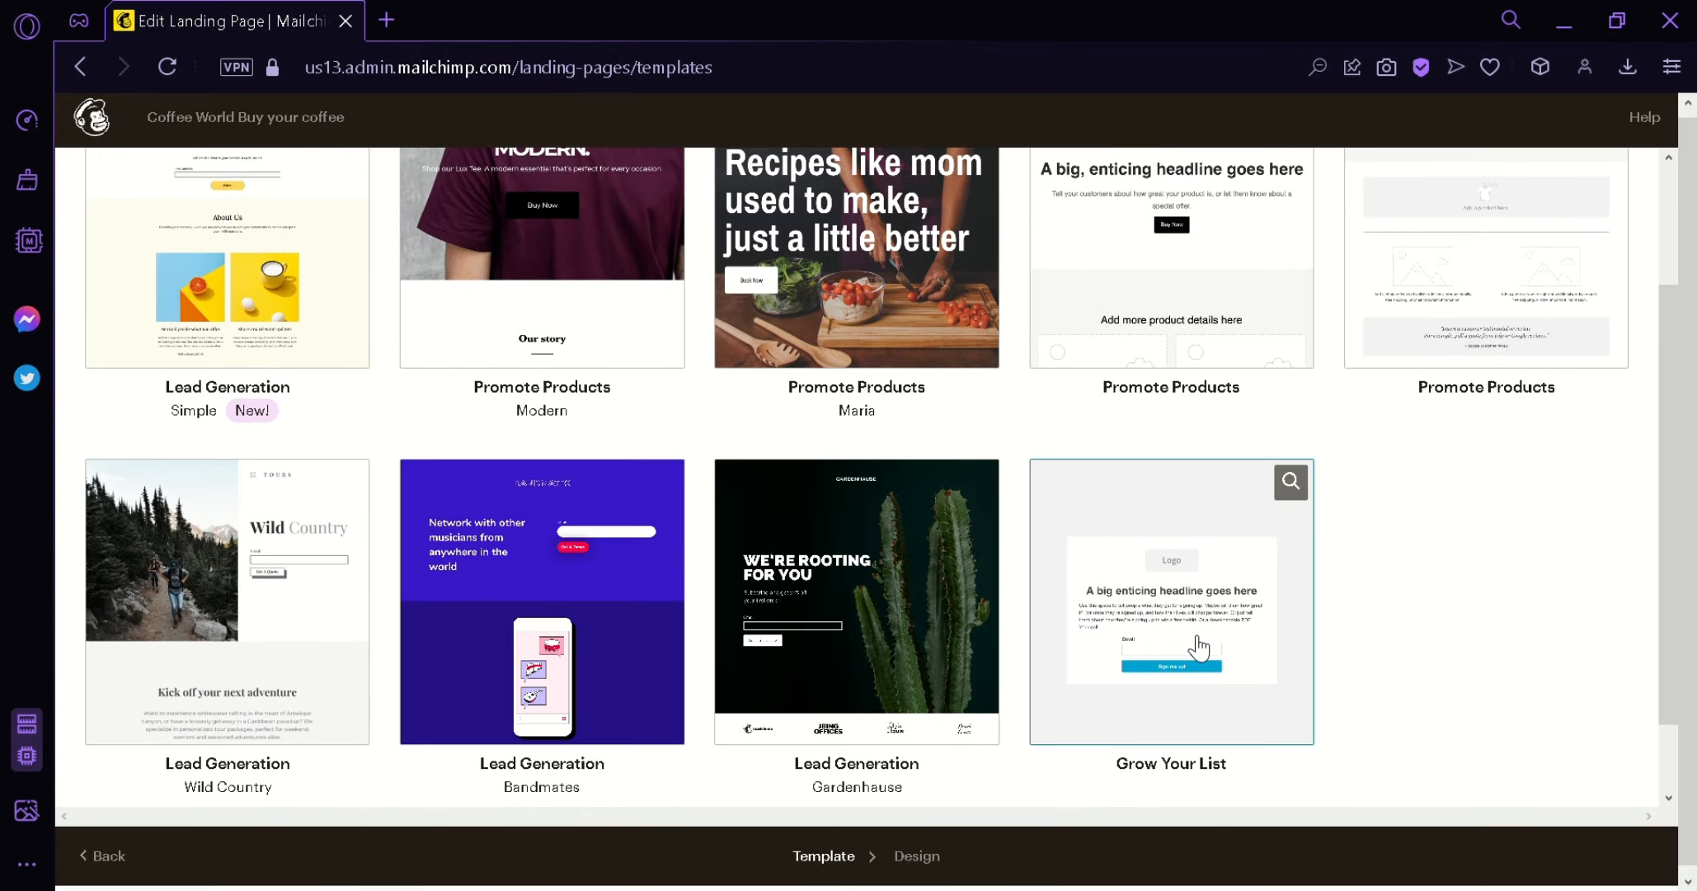
pyautogui.click(1189, 638)
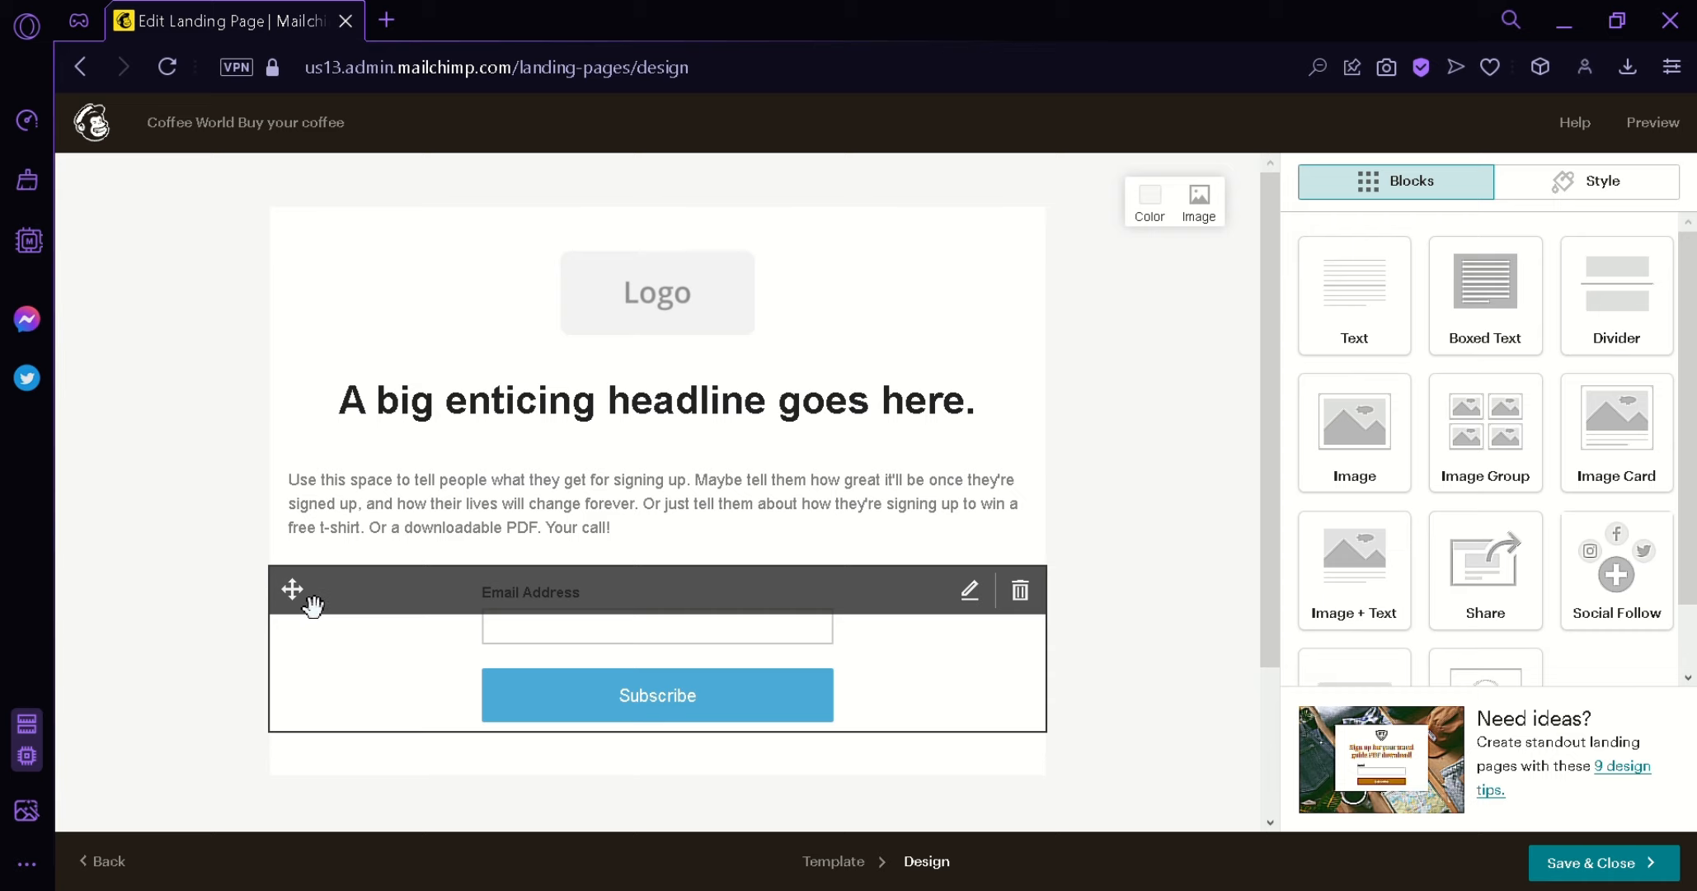
# - Move the email signup form block above the logo and return it to its place below the body text
pyautogui.moveTo(313, 606); pyautogui.dragTo(308, 280)
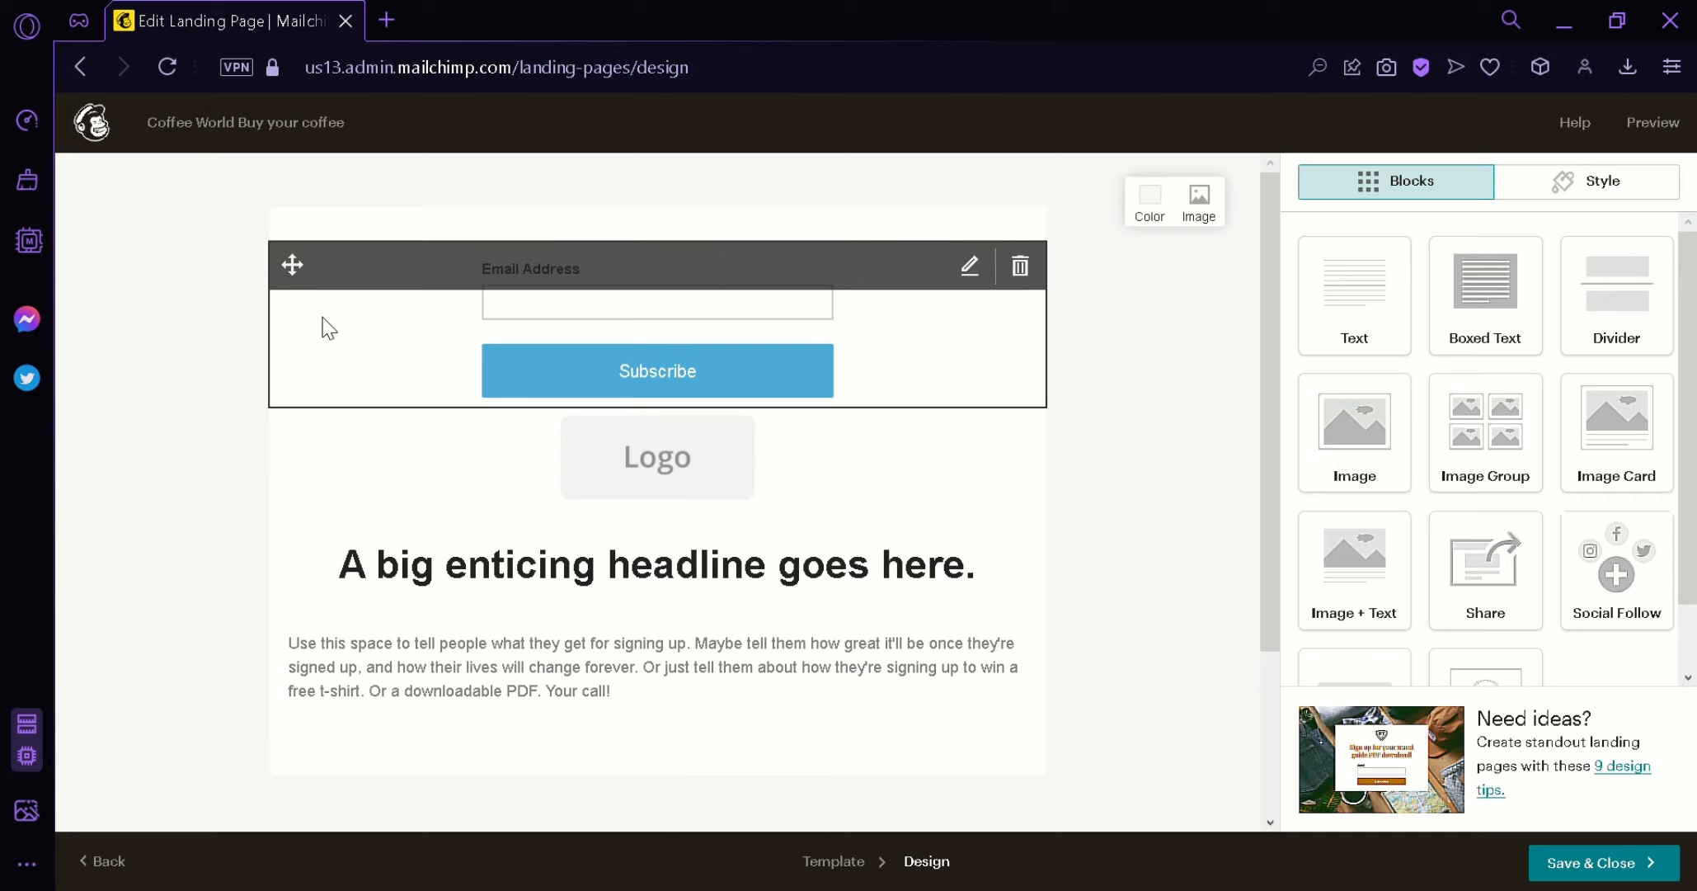
pyautogui.moveTo(280, 272); pyautogui.dragTo(295, 583)
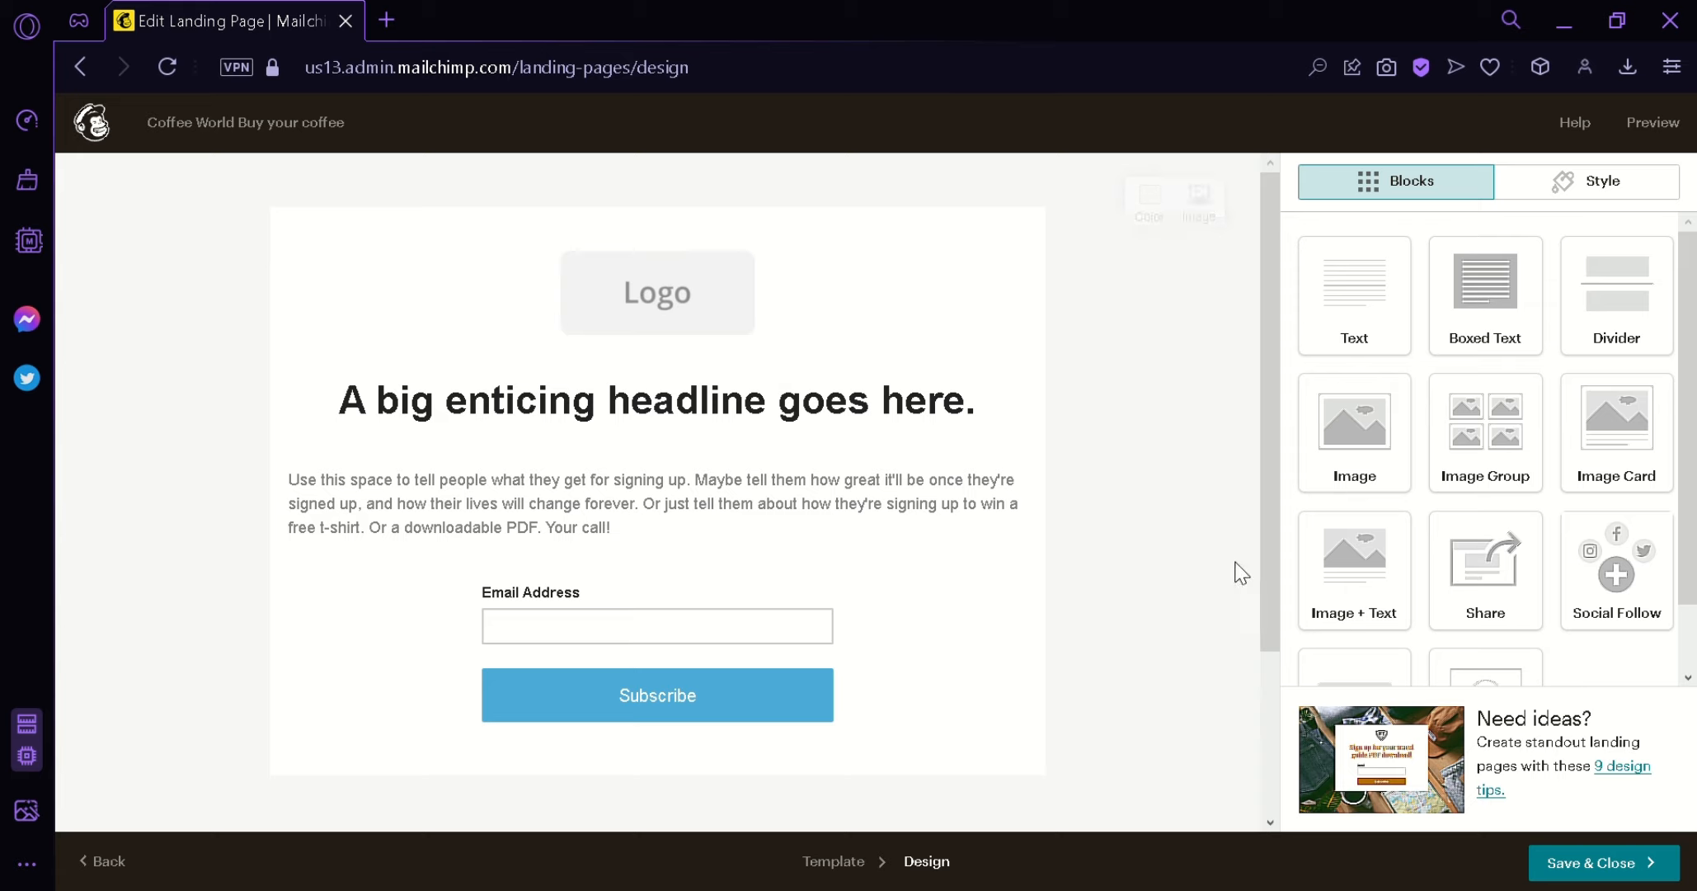
pyautogui.scroll(-3, 1163, 536)
pyautogui.scroll(3, 1162, 536)
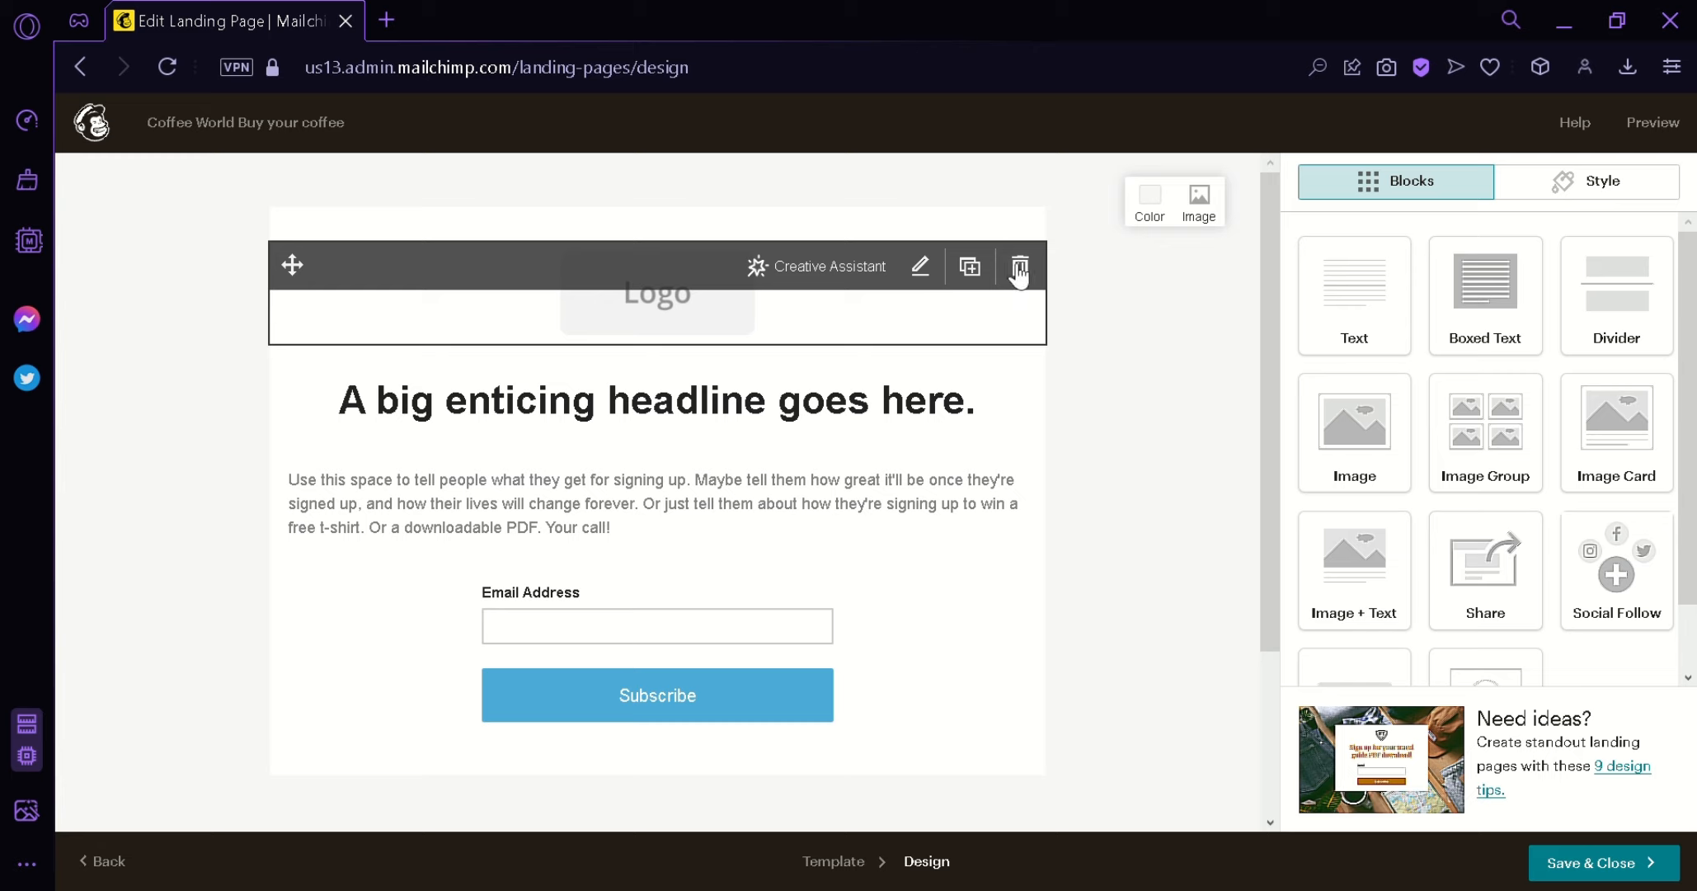
# - Open the logo image block for editing, keep its display size at 100%, and show its style settings
pyautogui.click(564, 311)
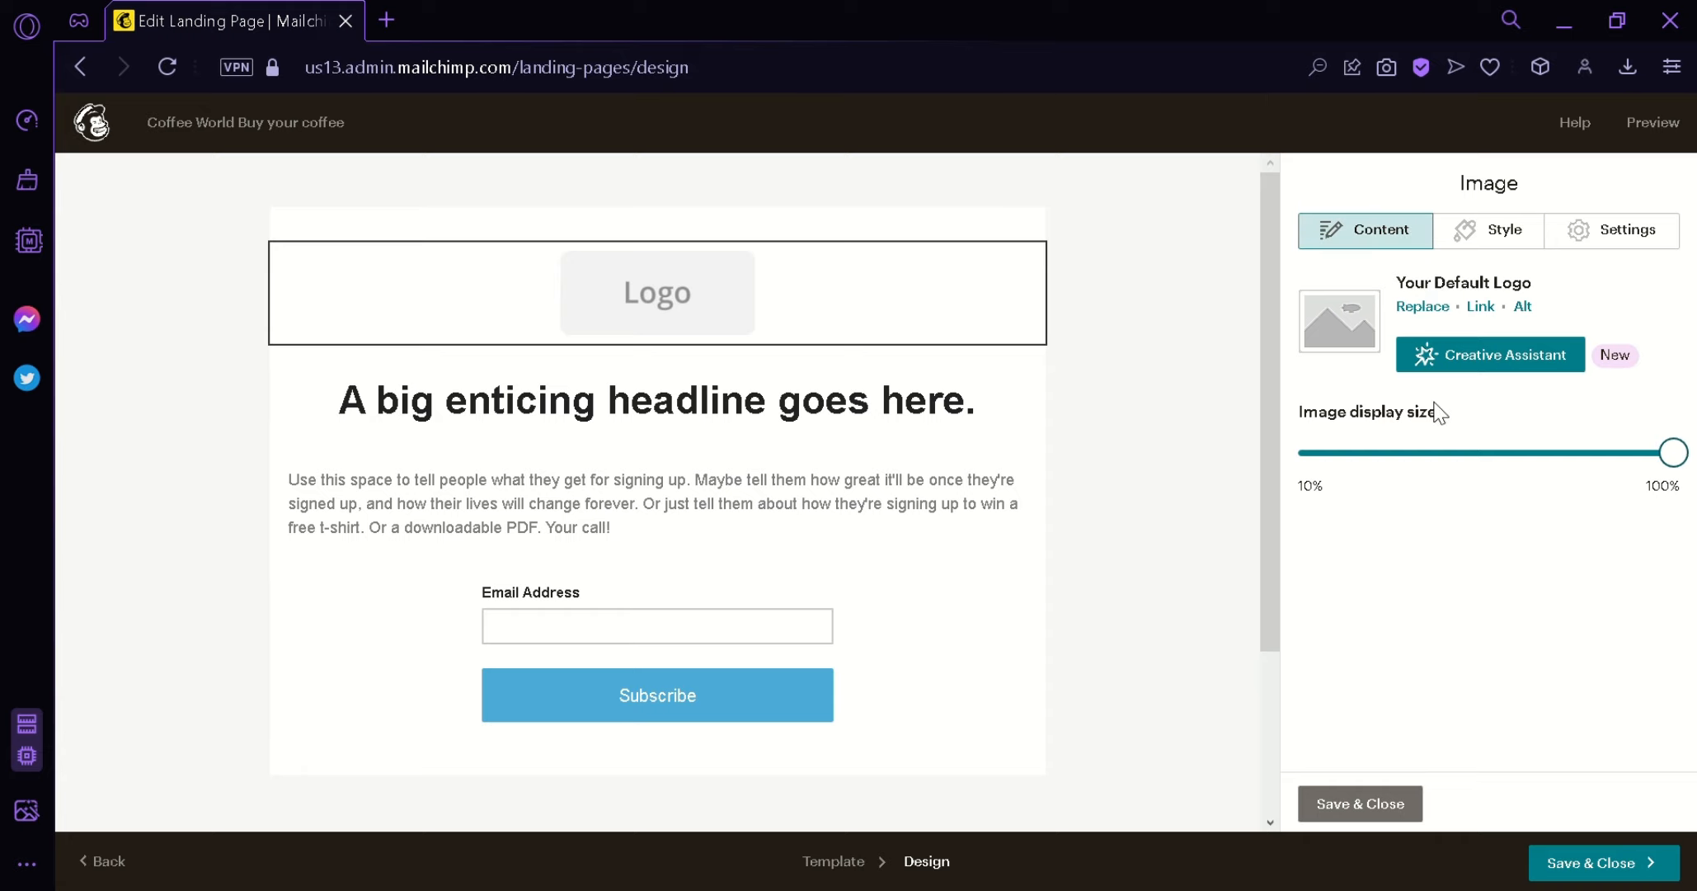
pyautogui.moveTo(1674, 452); pyautogui.dragTo(1690, 512)
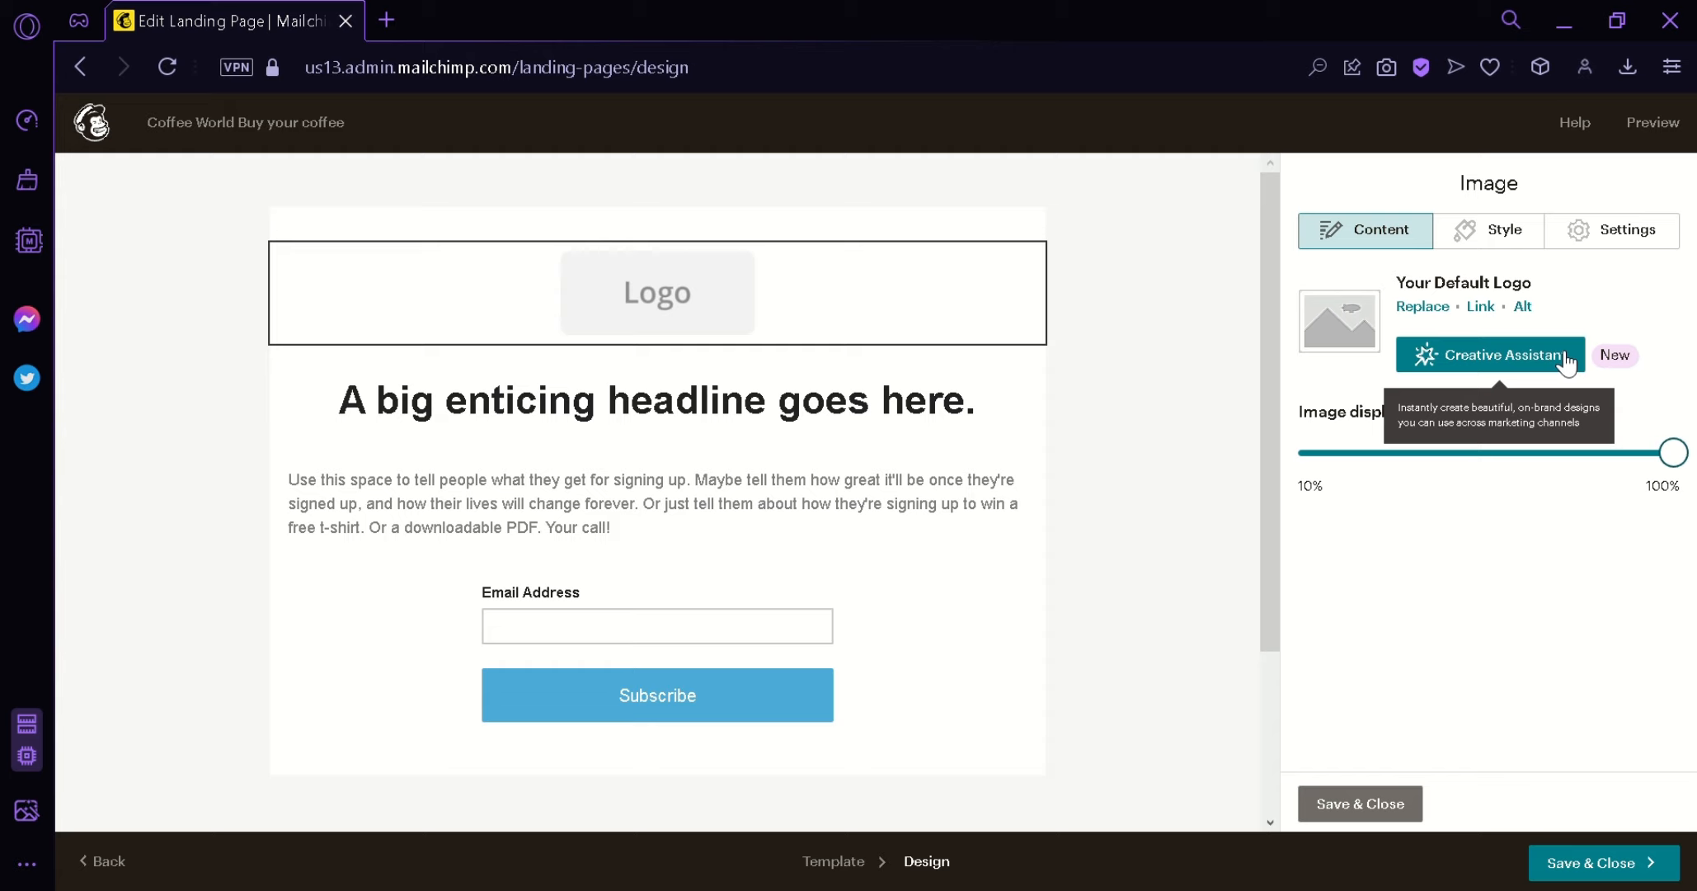
pyautogui.click(1506, 234)
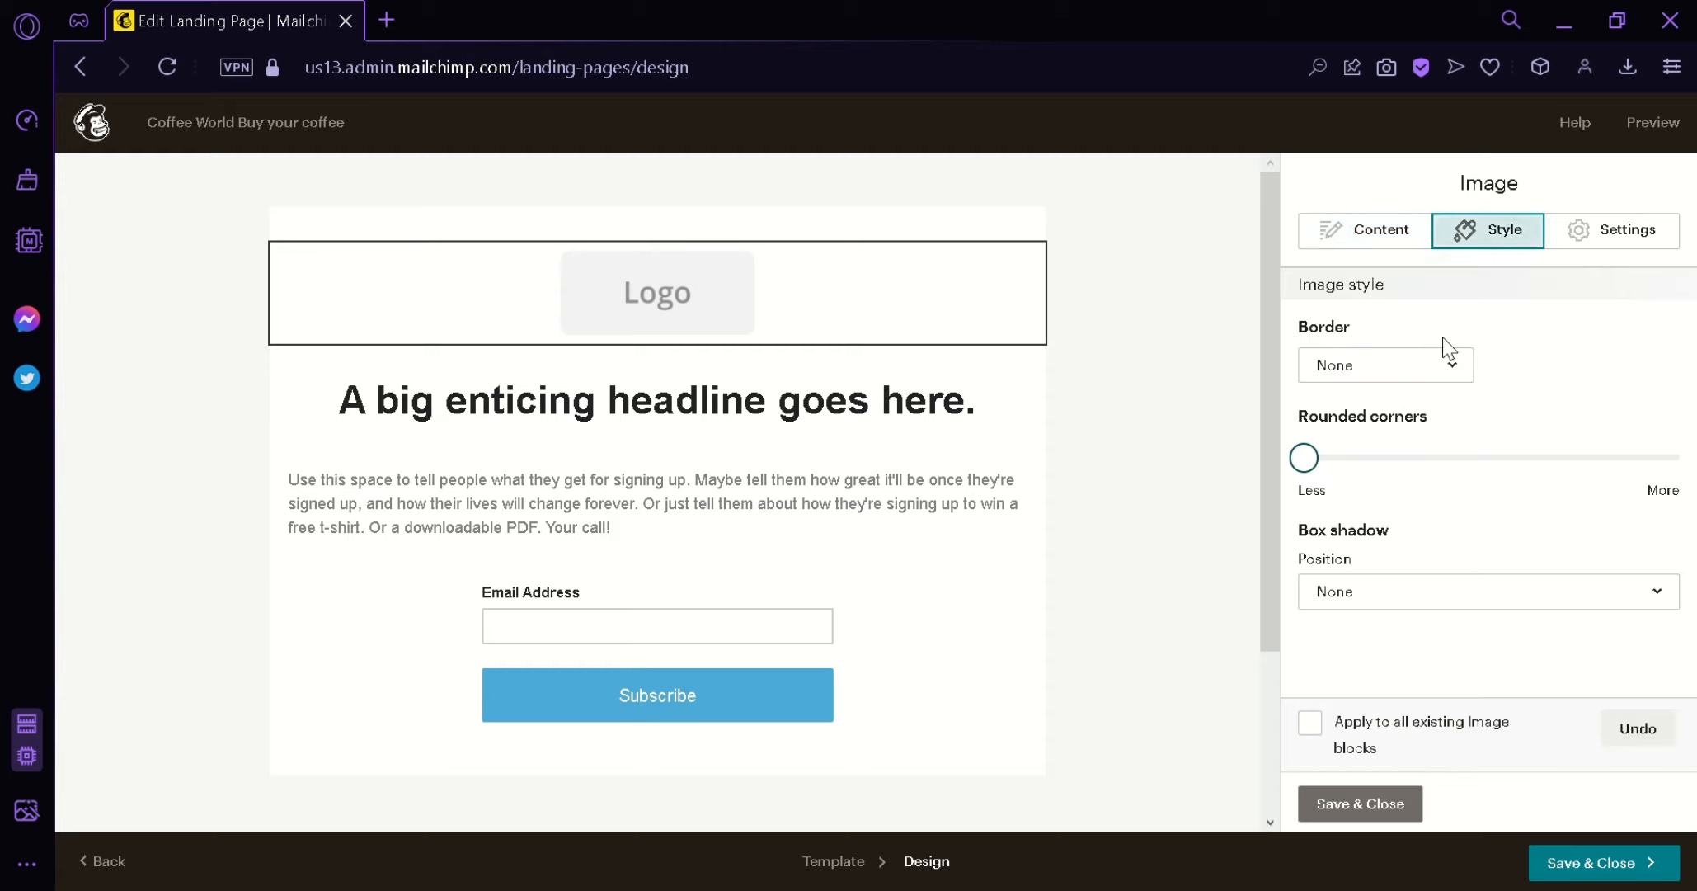
# - Try Solid and Dashed borders and slightly rounded corners on the logo image, resetting both to none
pyautogui.click(1443, 373)
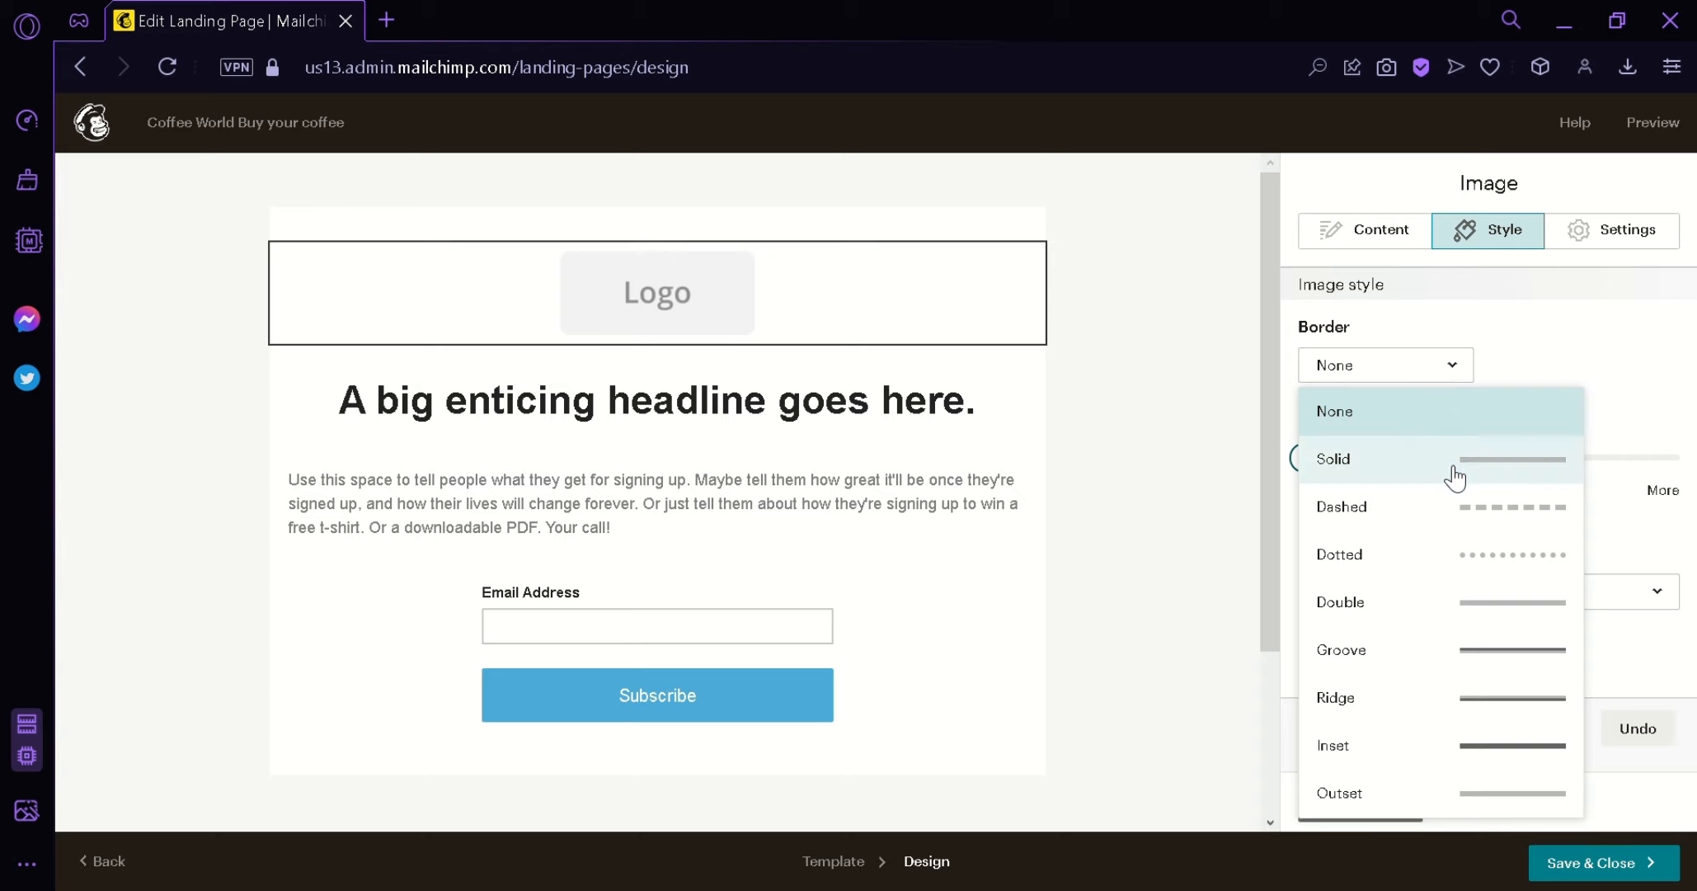
pyautogui.click(1453, 467)
pyautogui.click(1426, 371)
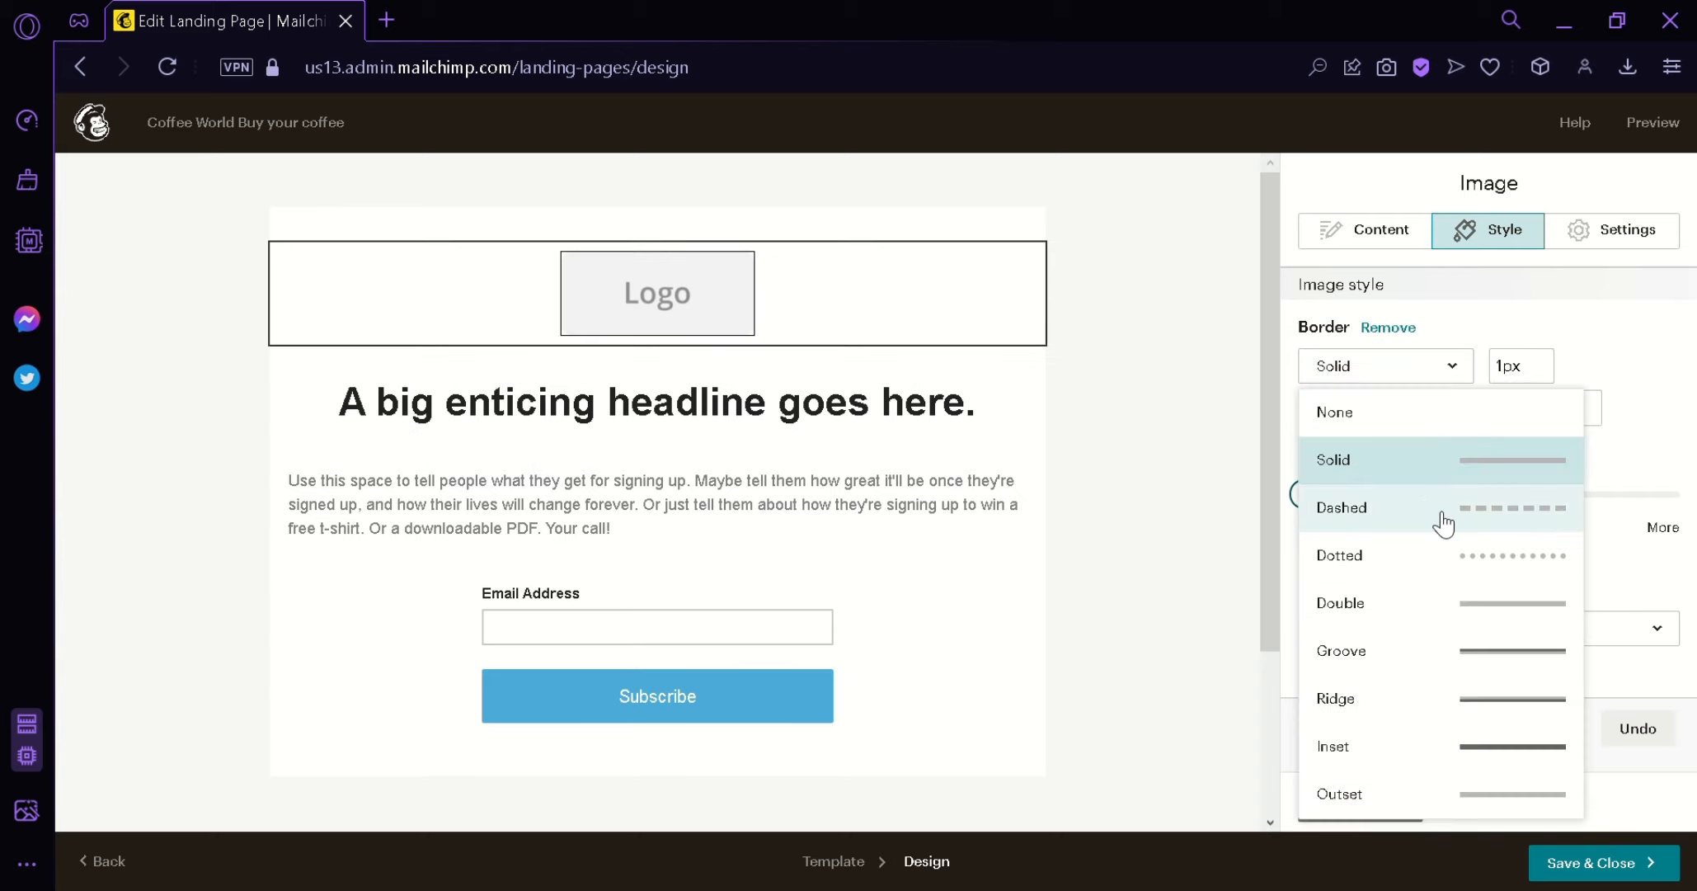
pyautogui.click(1439, 507)
pyautogui.click(1440, 375)
pyautogui.click(1415, 415)
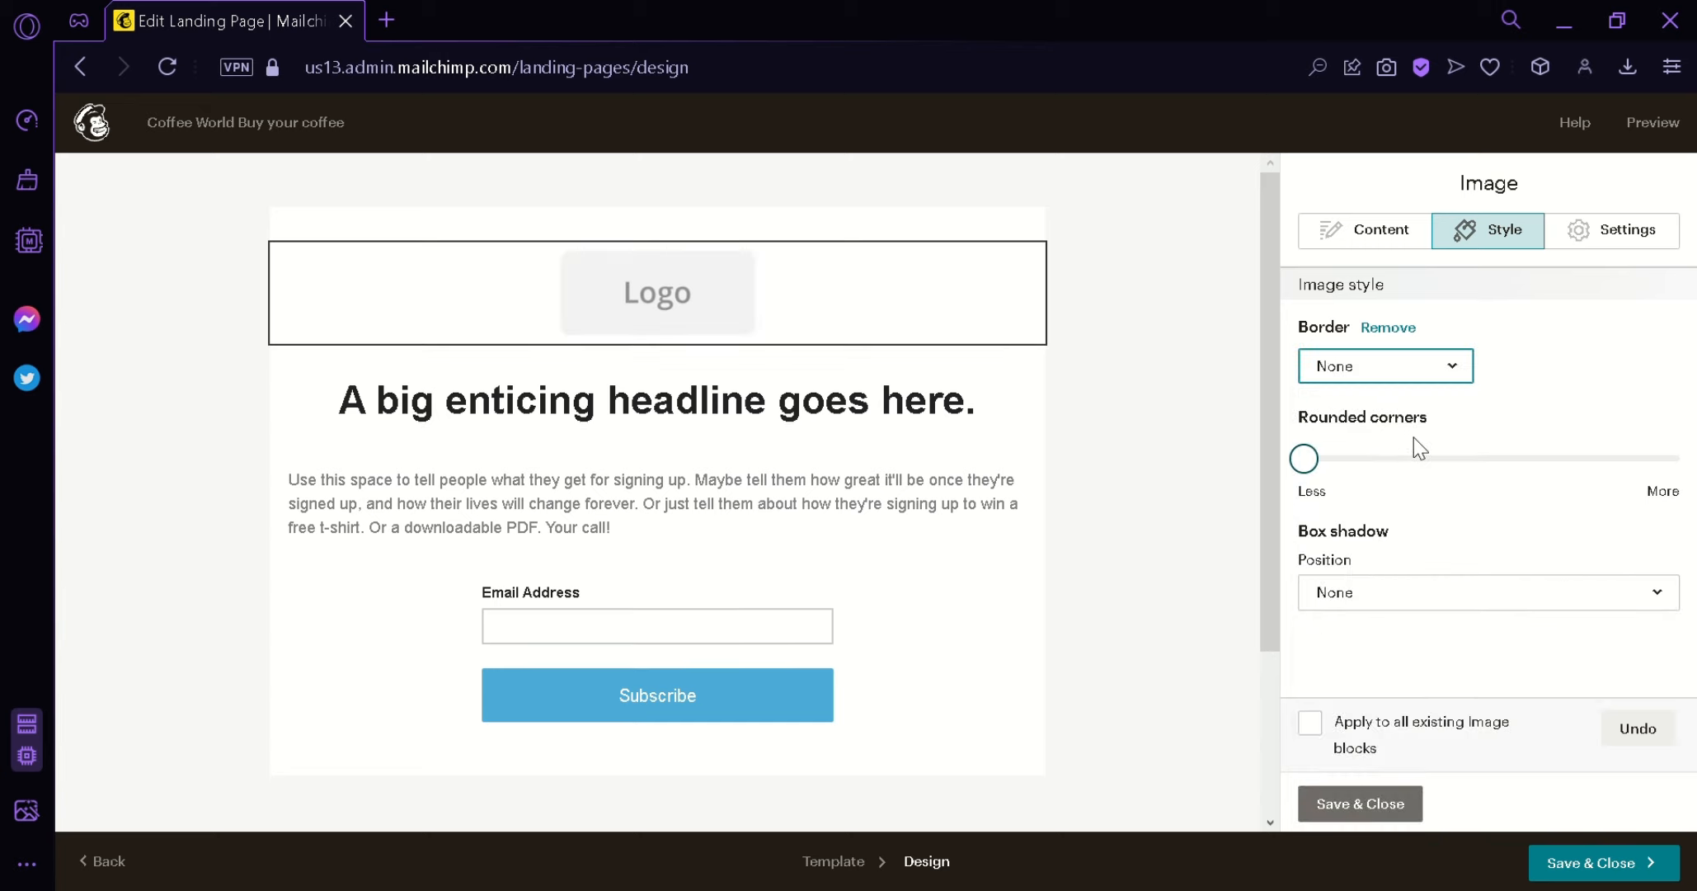
pyautogui.click(1318, 461)
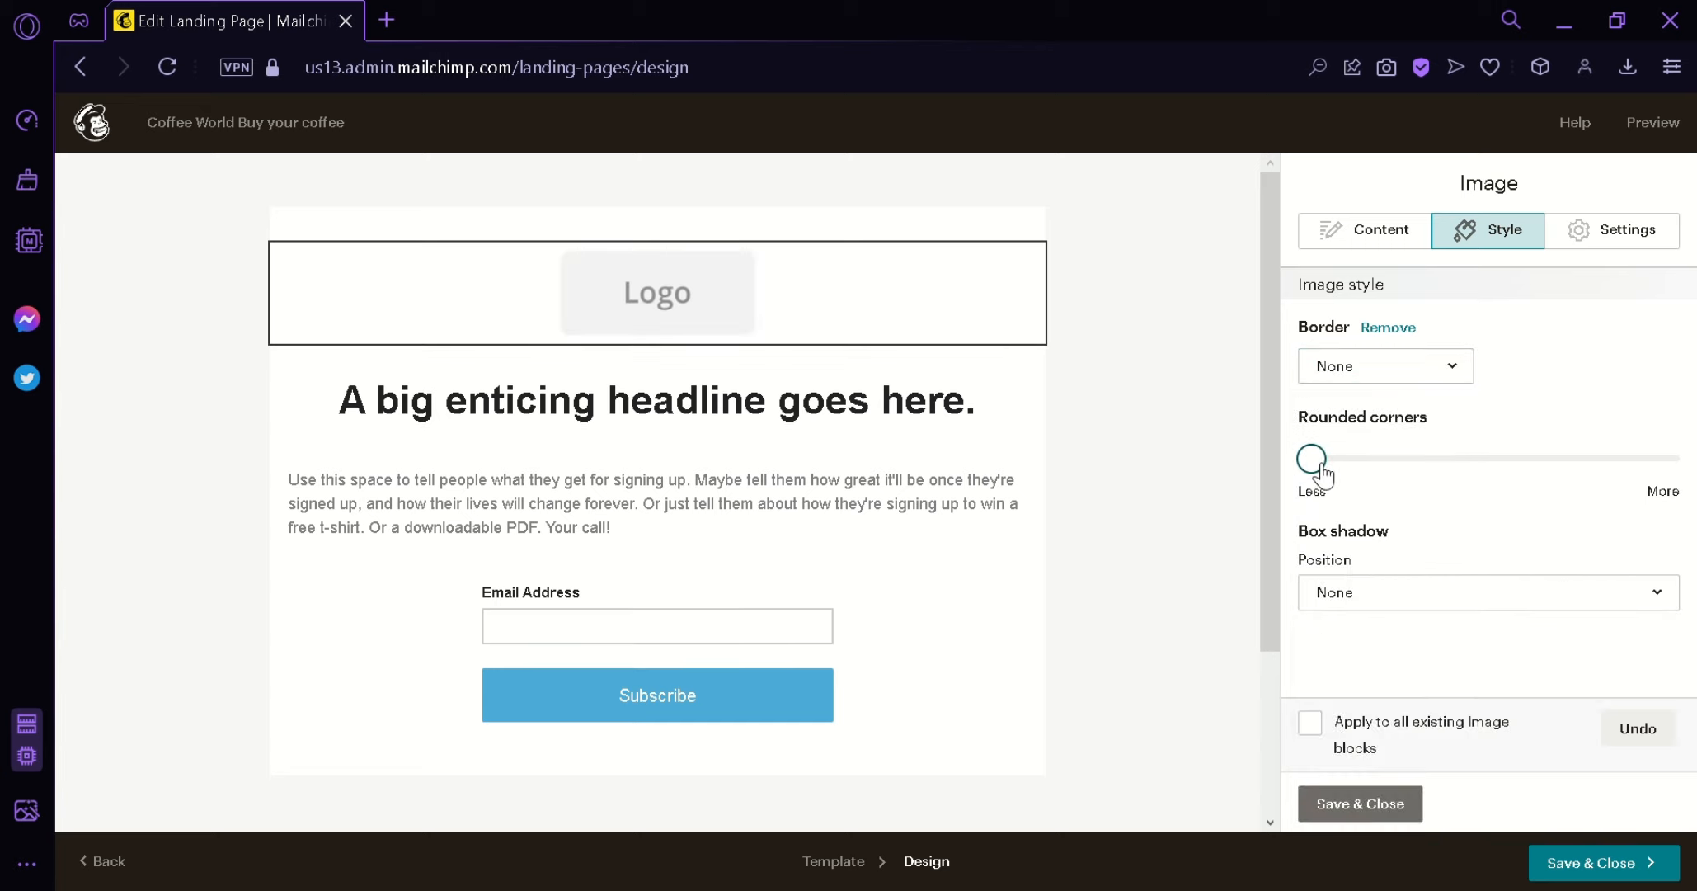
pyautogui.moveTo(1321, 475)
pyautogui.mouseDown()
pyautogui.moveTo(1674, 461)
pyautogui.moveTo(1323, 495)
pyautogui.mouseUp()
# - Try the Middle-Left, Bottom-Center and Top-Left box shadow positions on the logo image and reset the shadow to None
pyautogui.click(1424, 586)
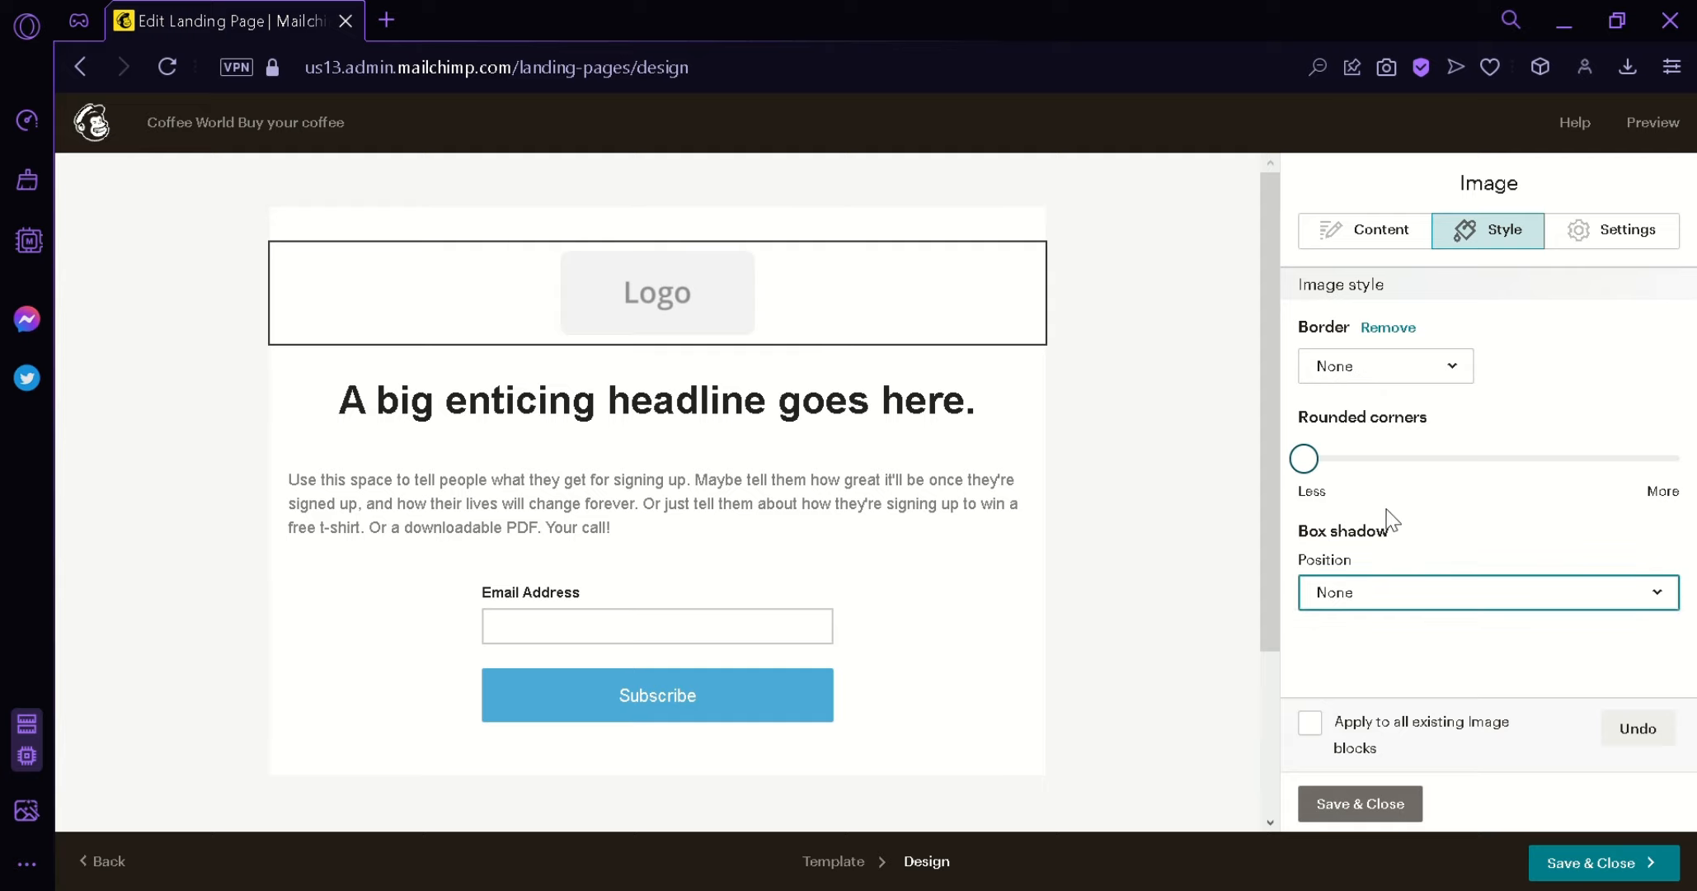
pyautogui.click(1429, 594)
pyautogui.click(1379, 312)
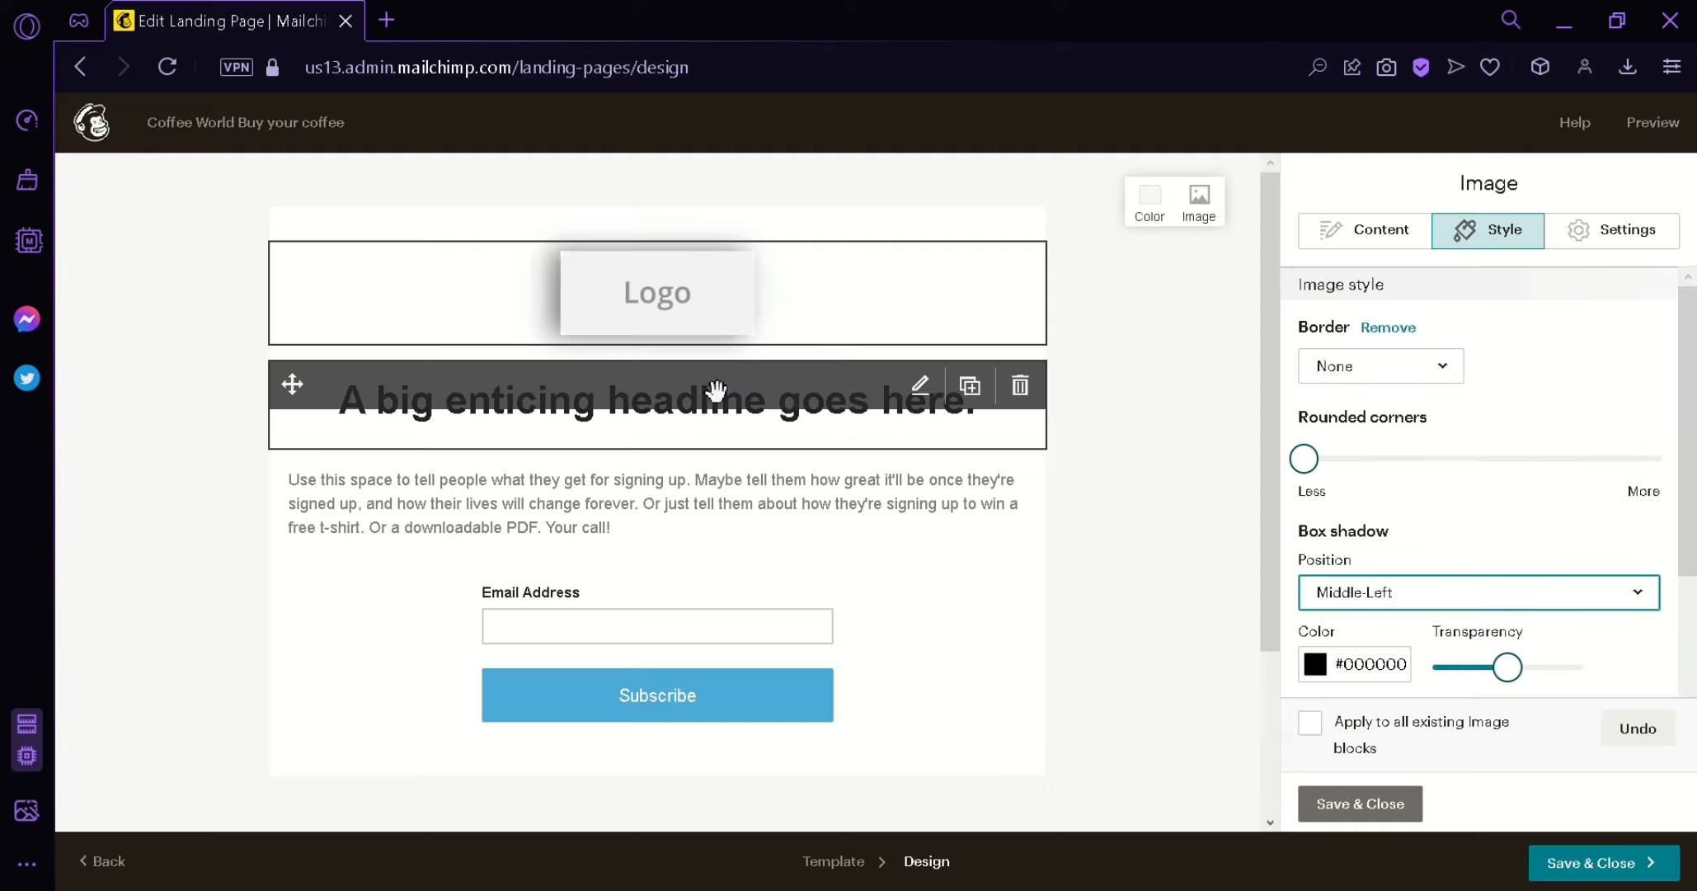
pyautogui.click(1542, 592)
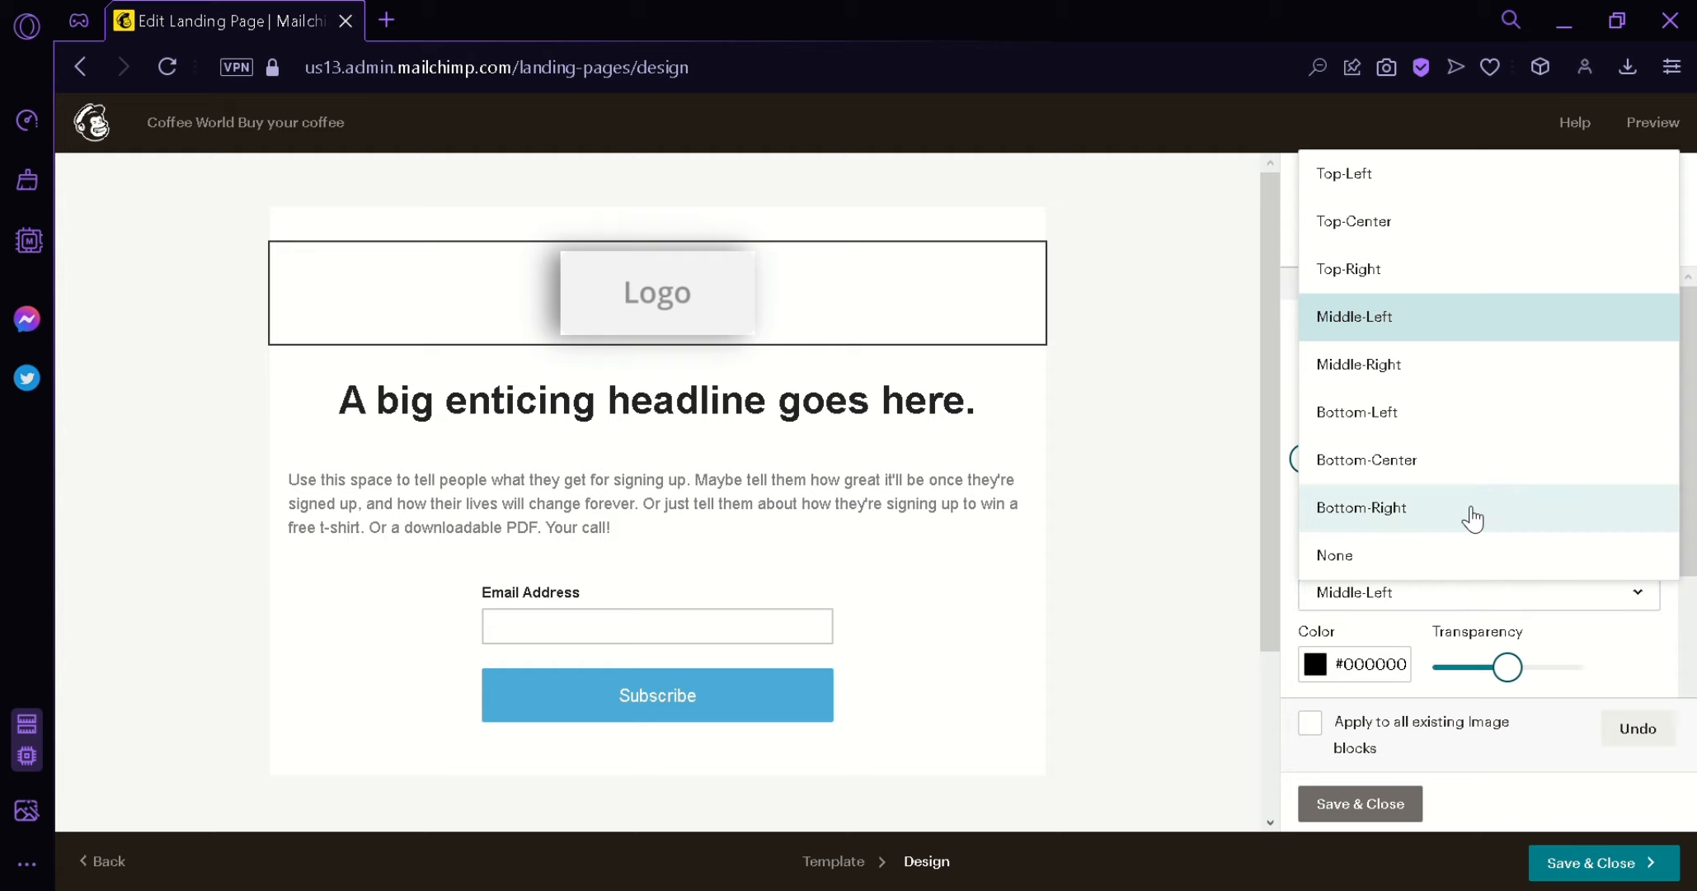
pyautogui.click(1464, 460)
pyautogui.click(1460, 595)
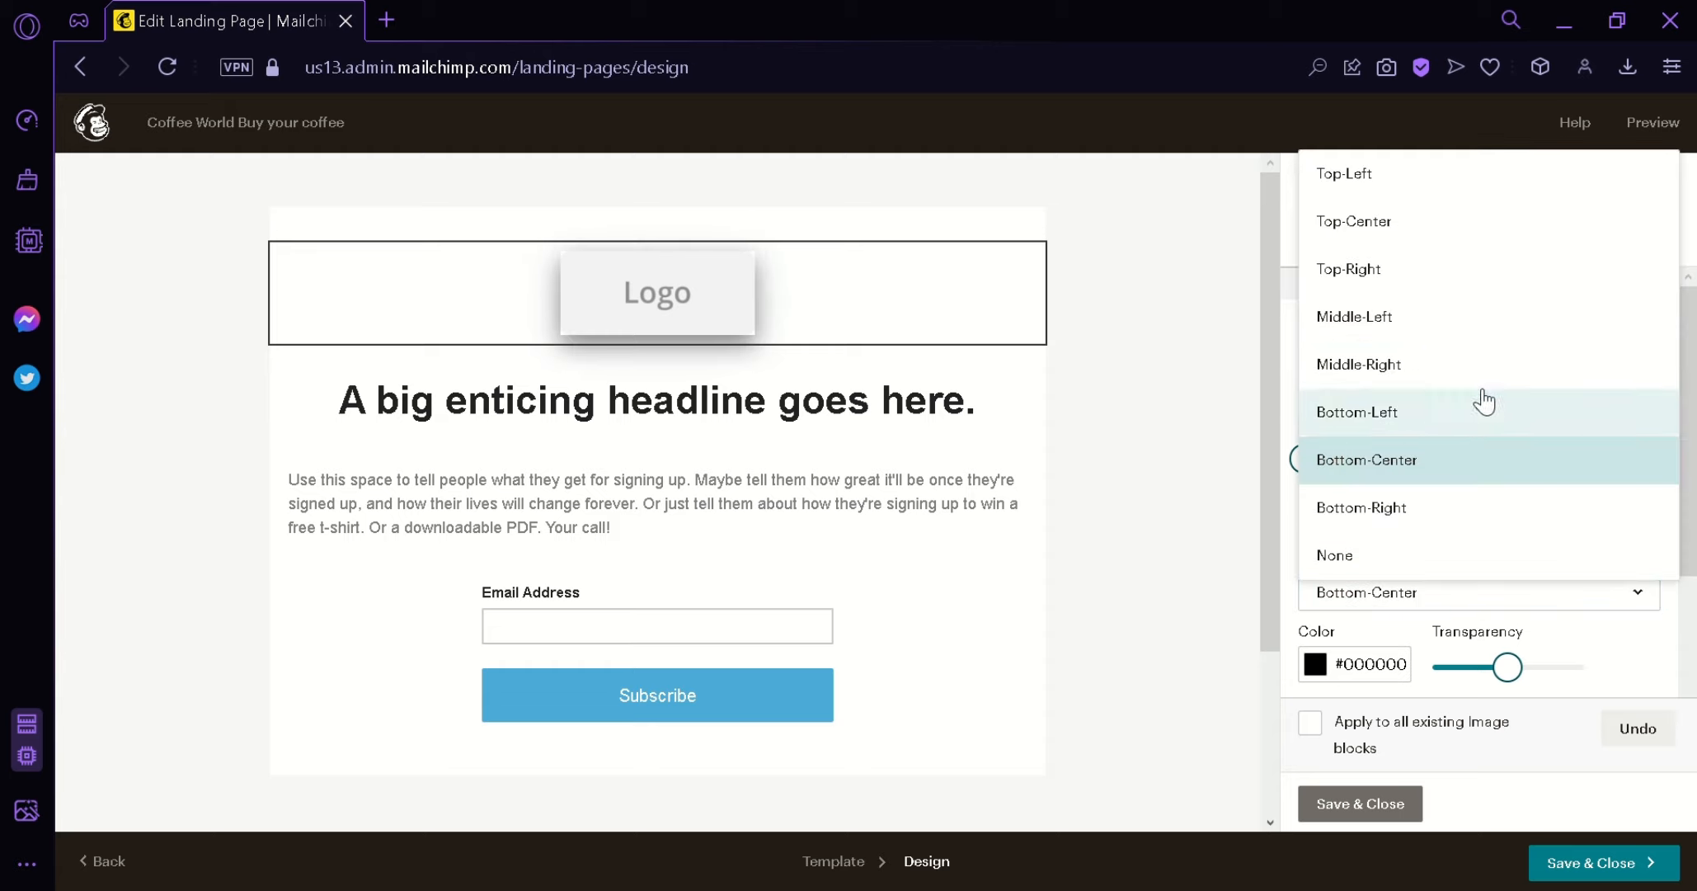
pyautogui.click(1372, 184)
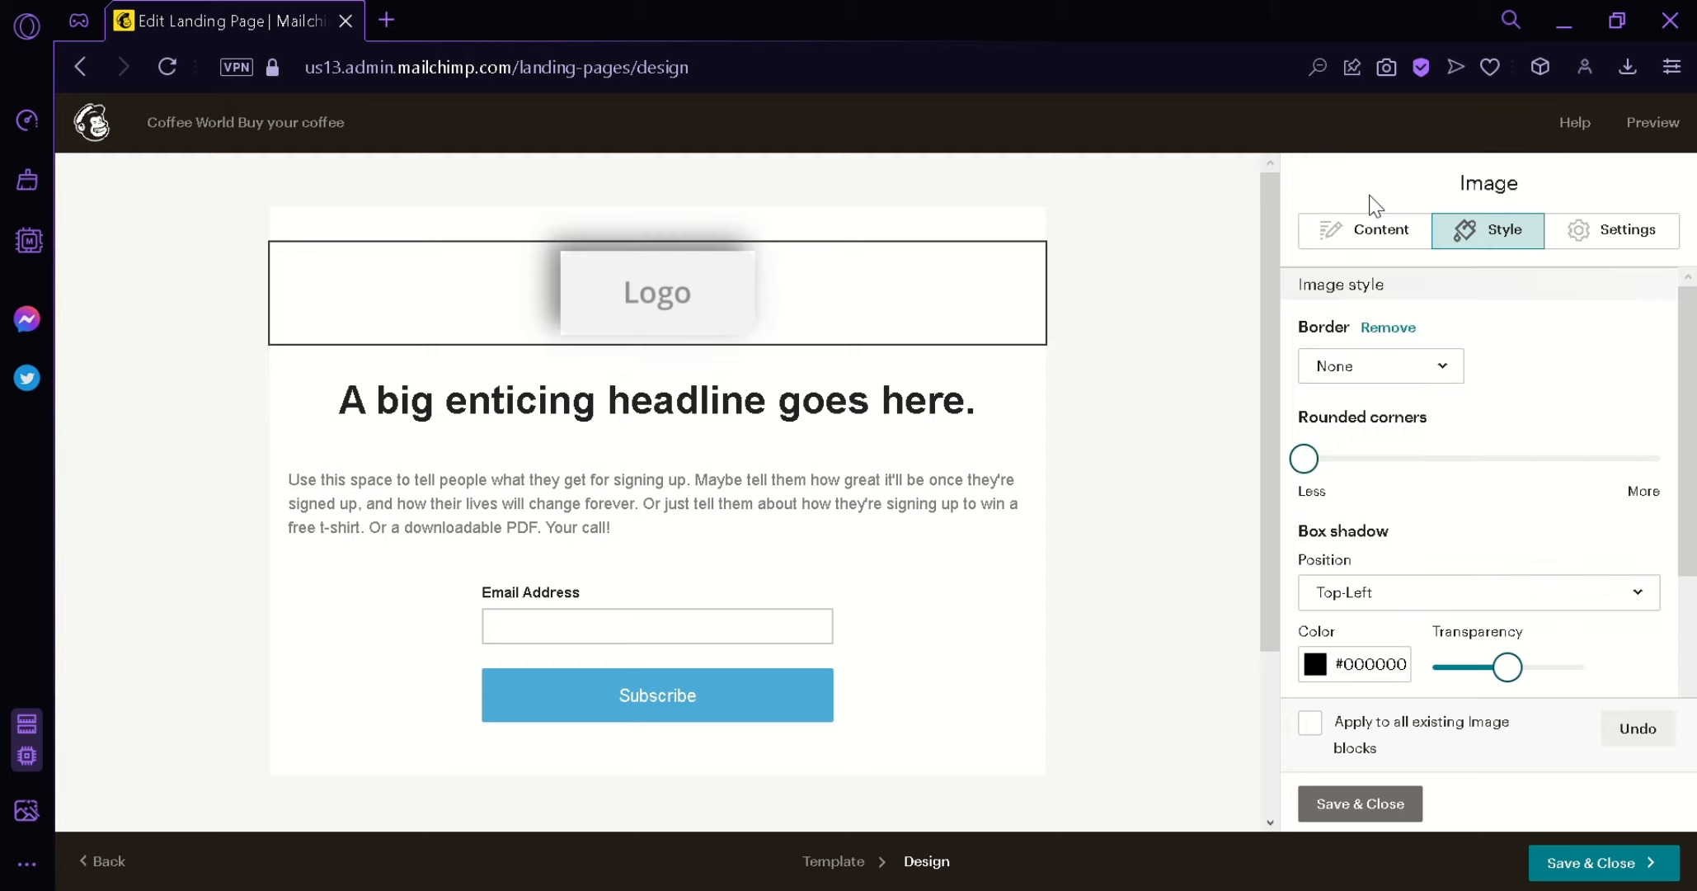
pyautogui.click(1412, 596)
pyautogui.click(1435, 560)
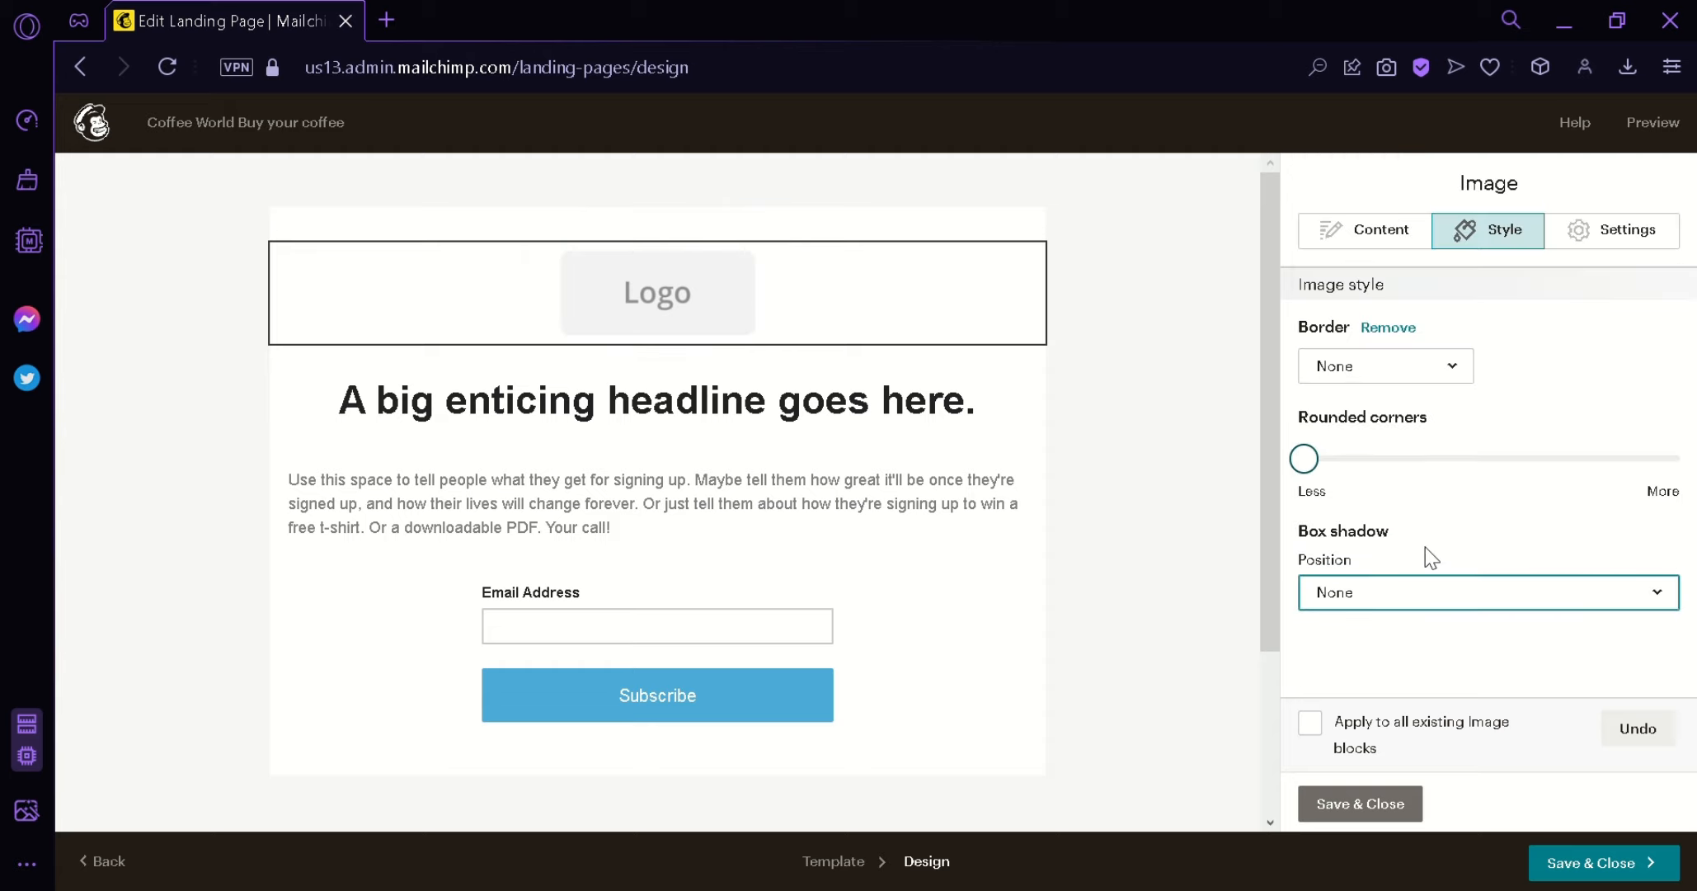
# - Set the logo image's box shadow position to Bottom-Right
pyautogui.click(1427, 612)
pyautogui.click(1419, 504)
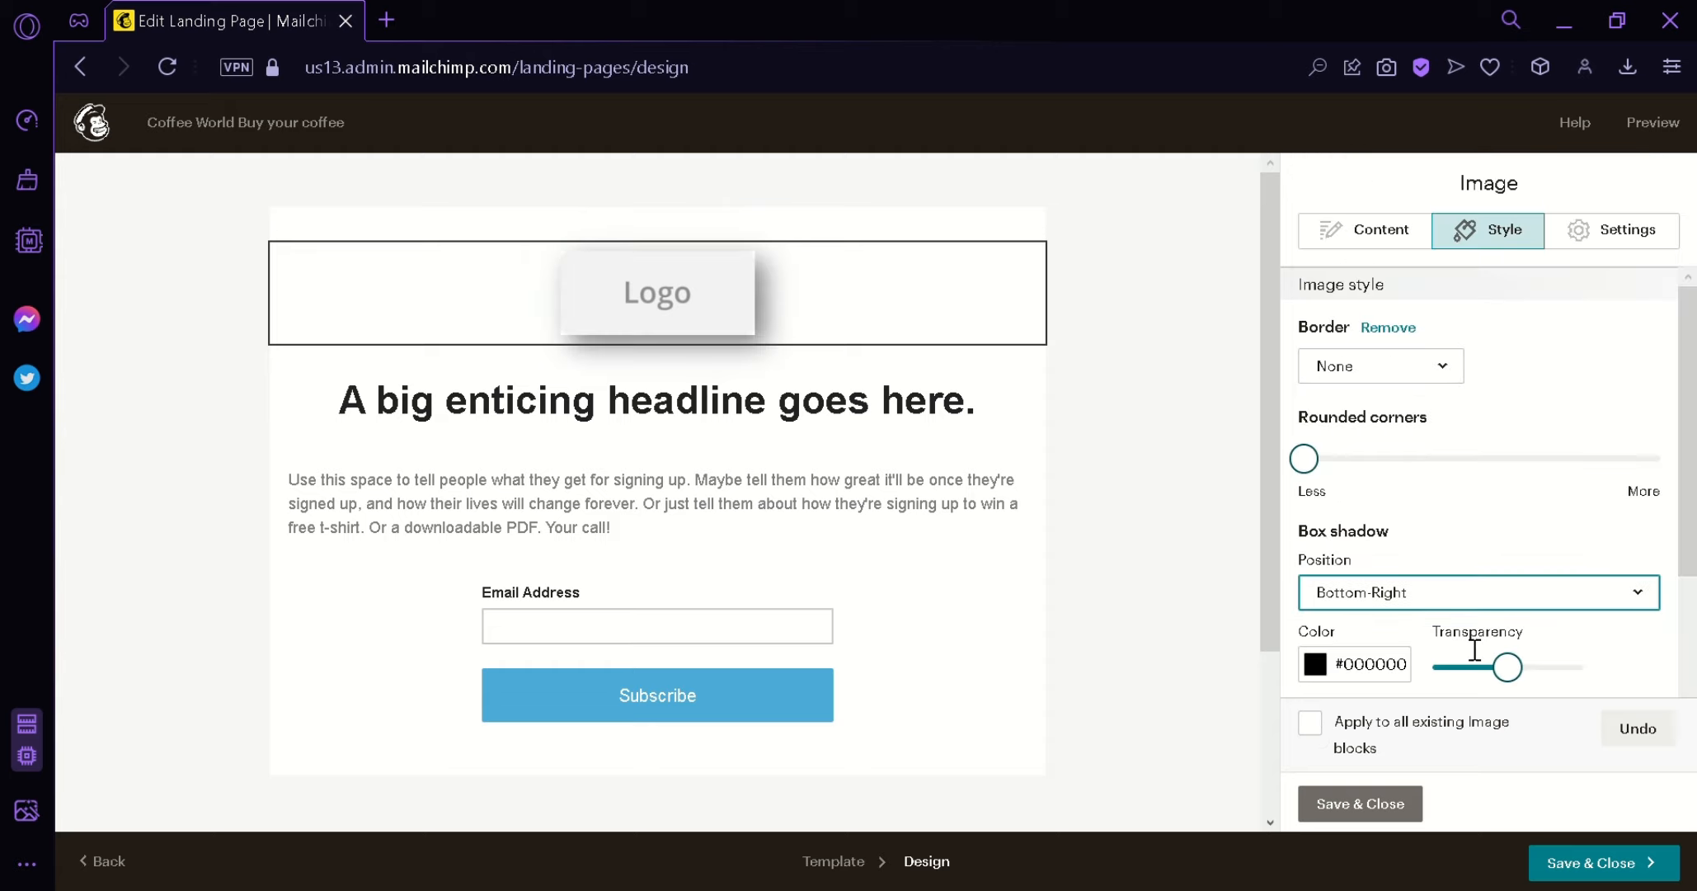
# - Set the logo image's box shadow color to #ff1b1b and lower its transparency setting to a faint shadow
pyautogui.click(1330, 664)
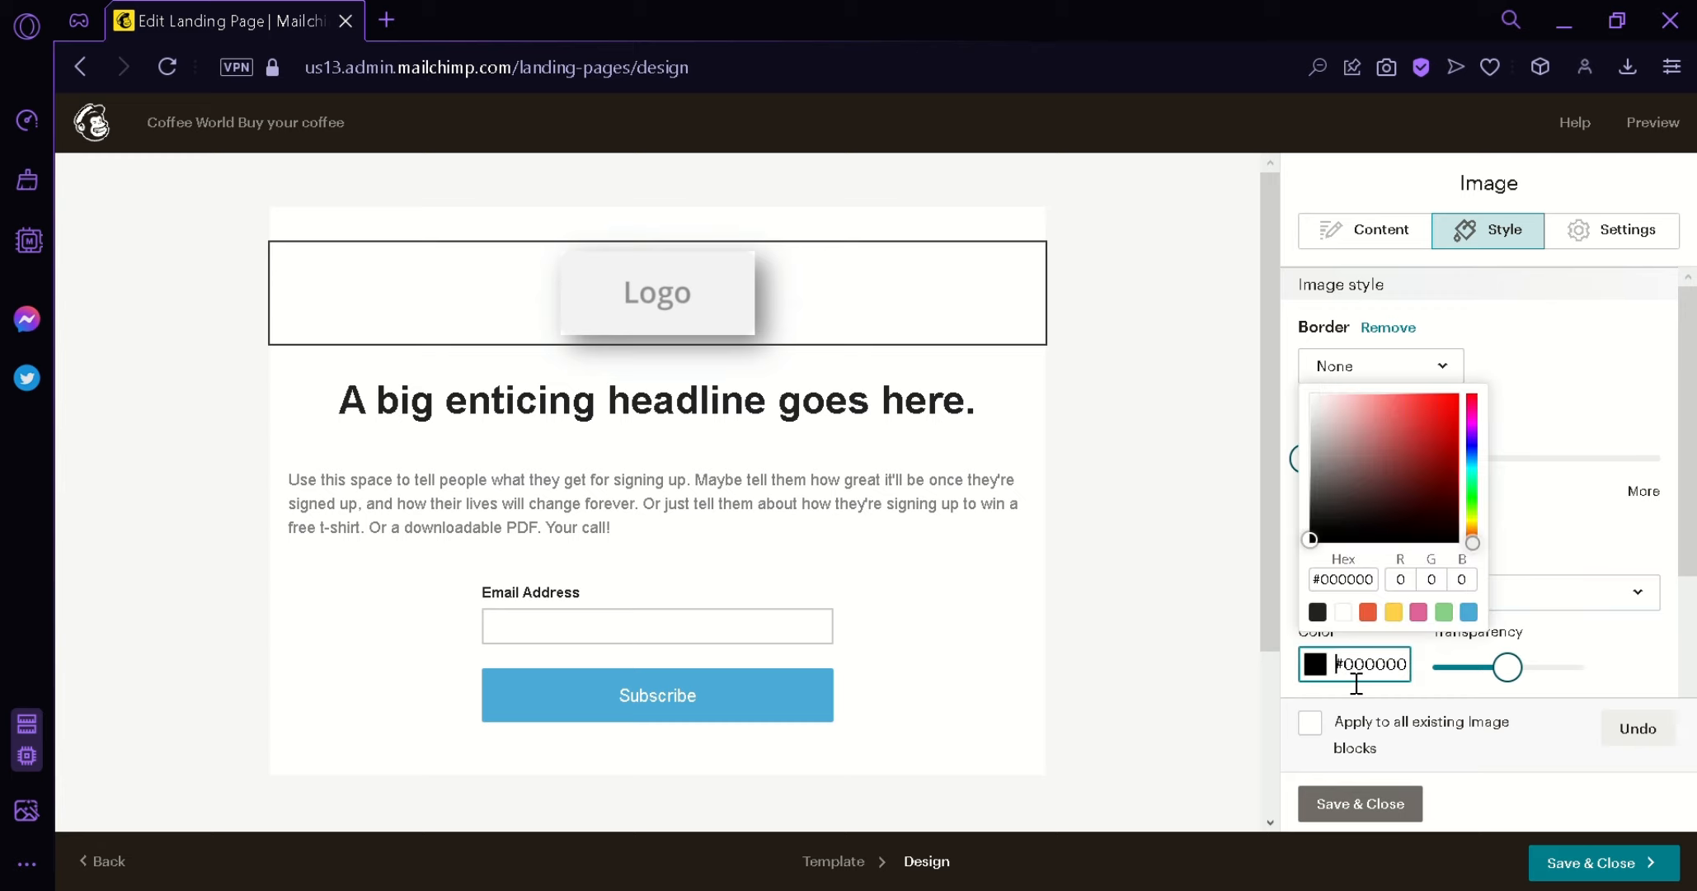
pyautogui.click(1412, 458)
pyautogui.click(1443, 397)
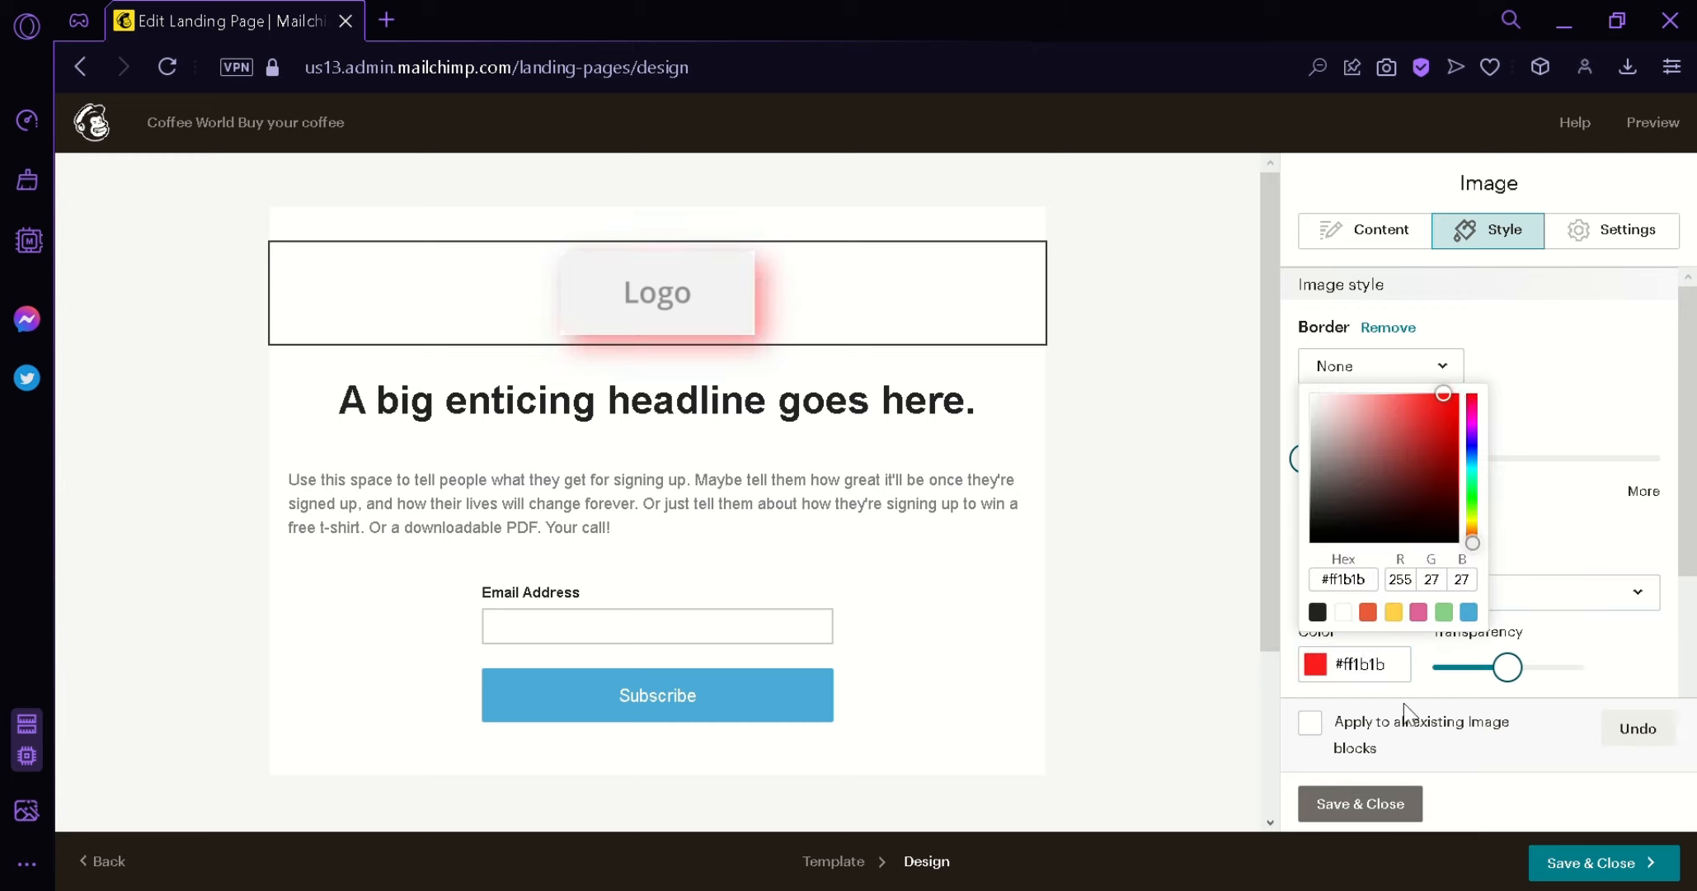
pyautogui.moveTo(1508, 666); pyautogui.dragTo(1464, 736)
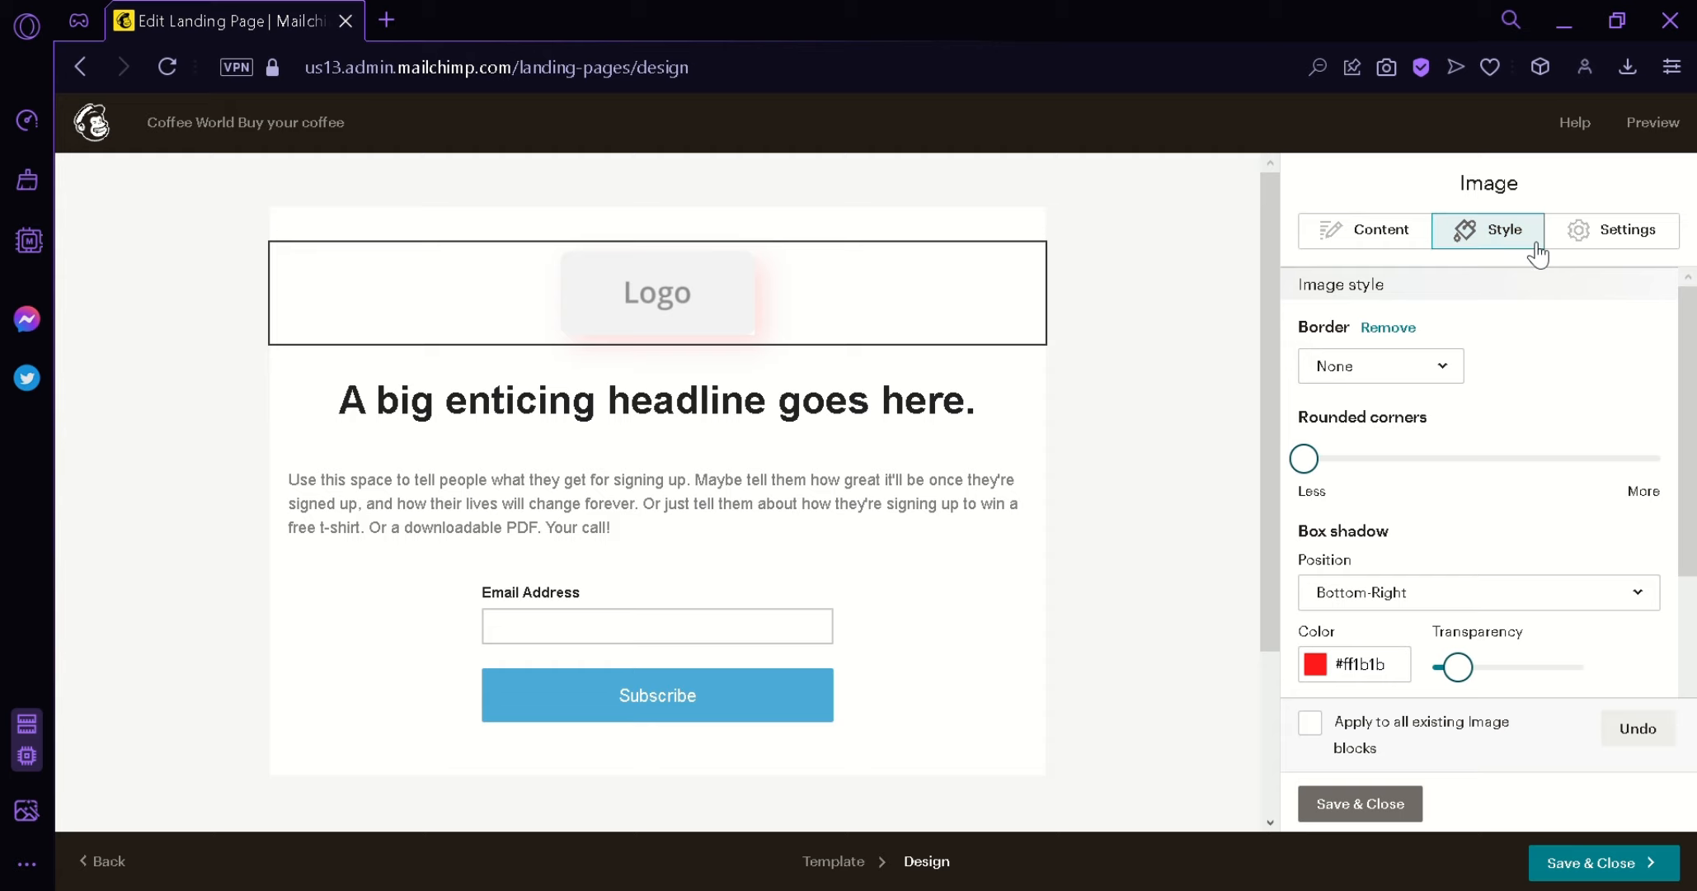
# - Try Left alignment on the logo image and set it back to Center
pyautogui.click(1601, 239)
pyautogui.click(1541, 363)
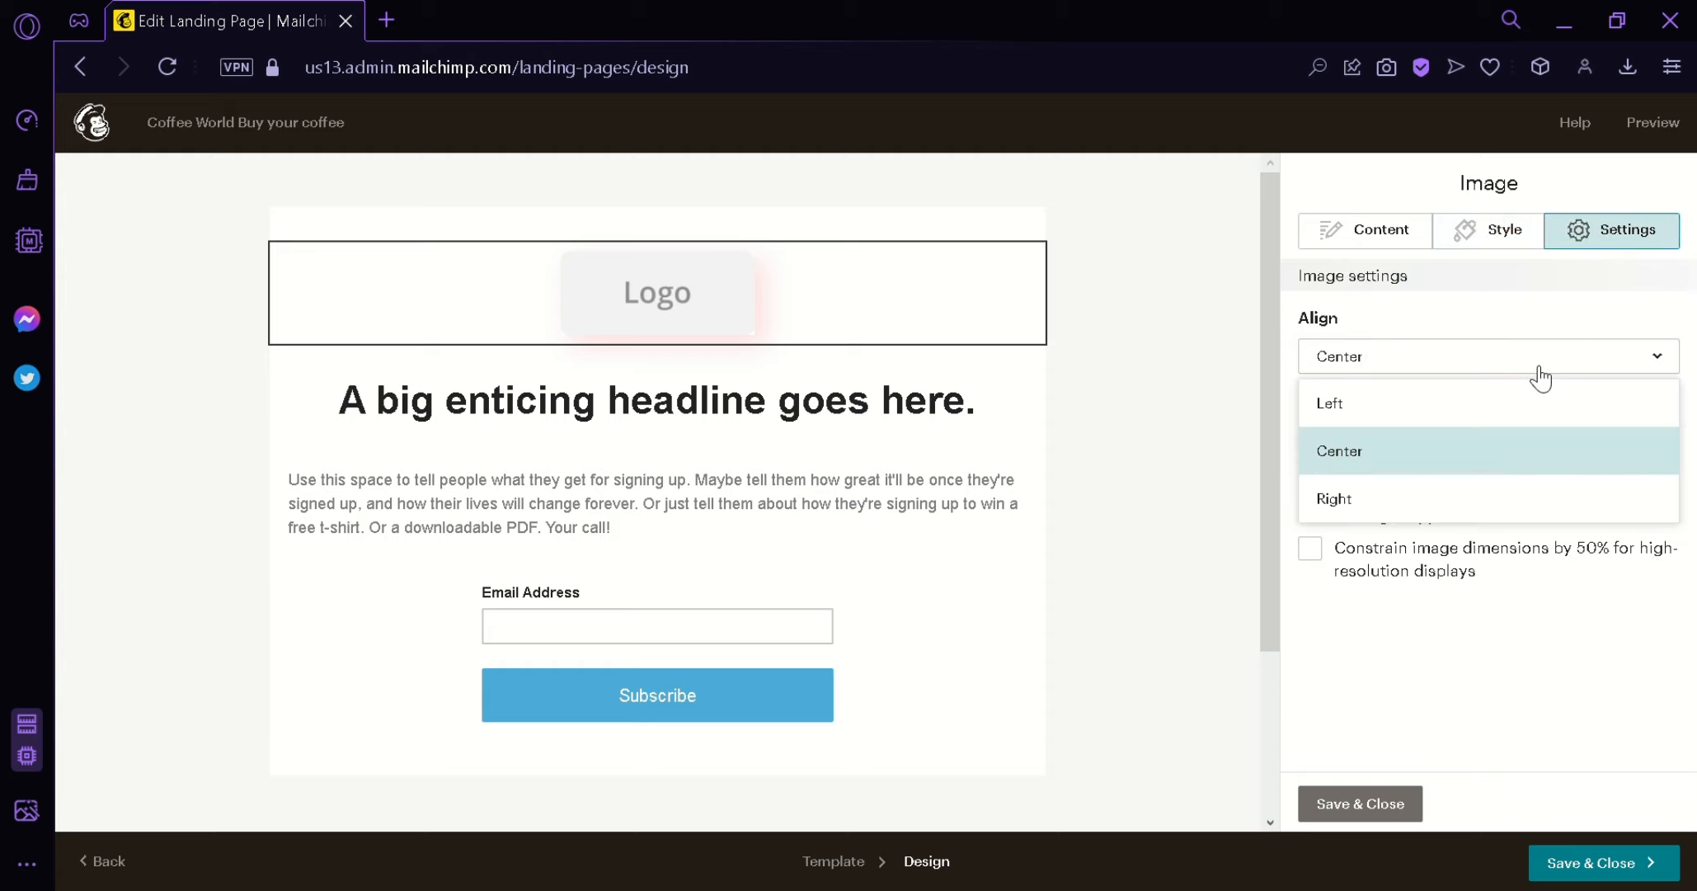
pyautogui.click(1427, 412)
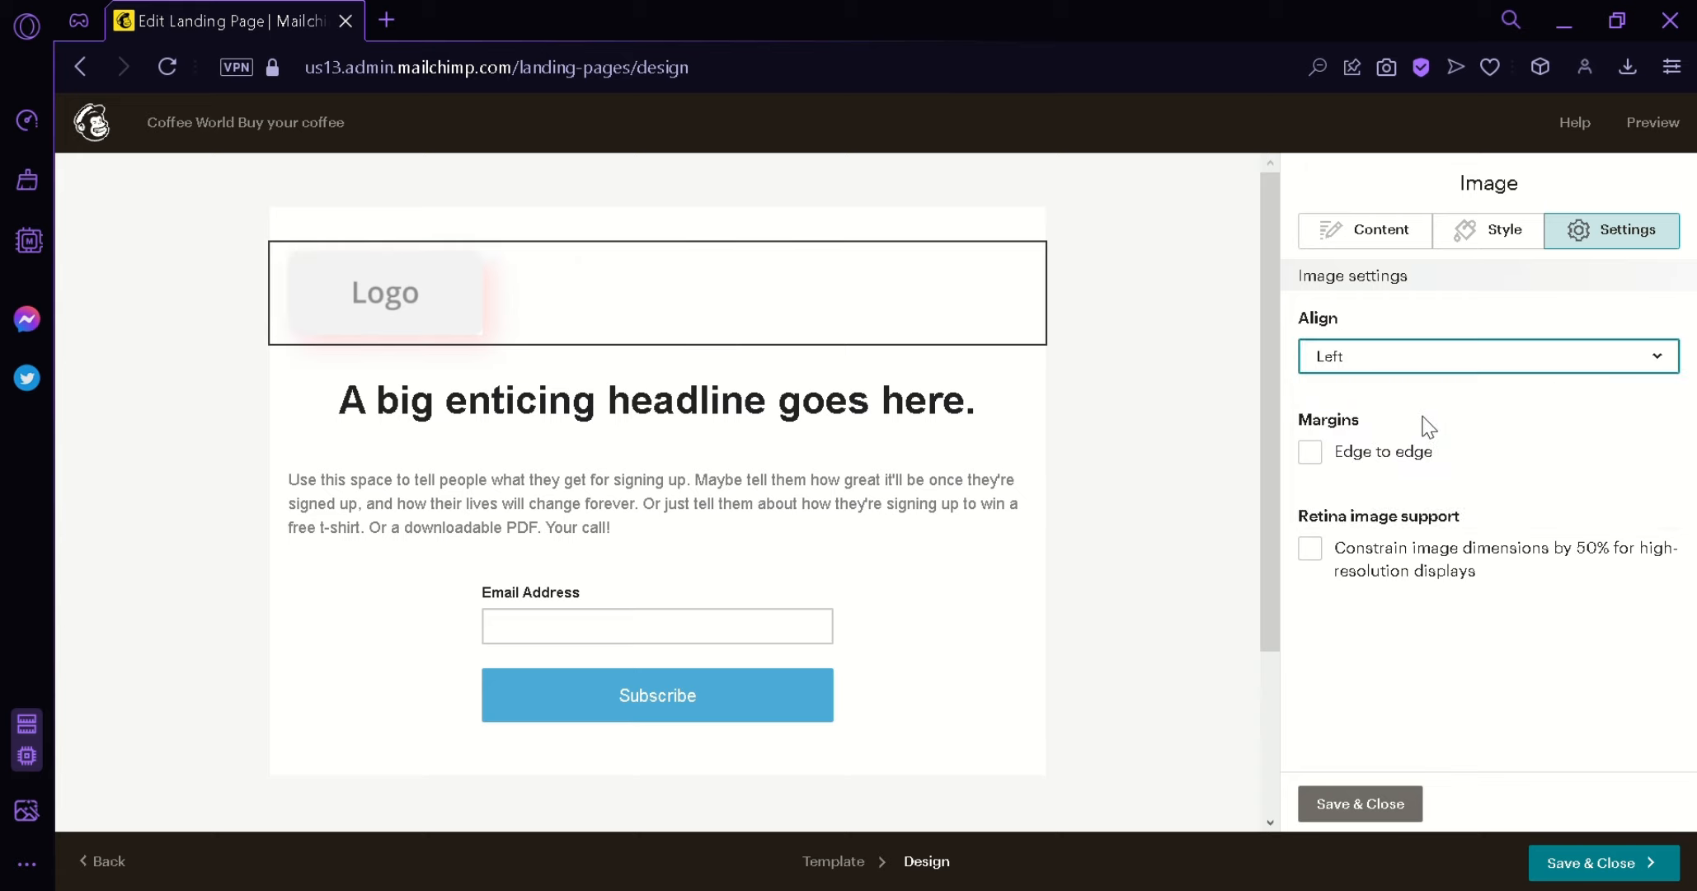
pyautogui.click(1444, 450)
pyautogui.click(1440, 368)
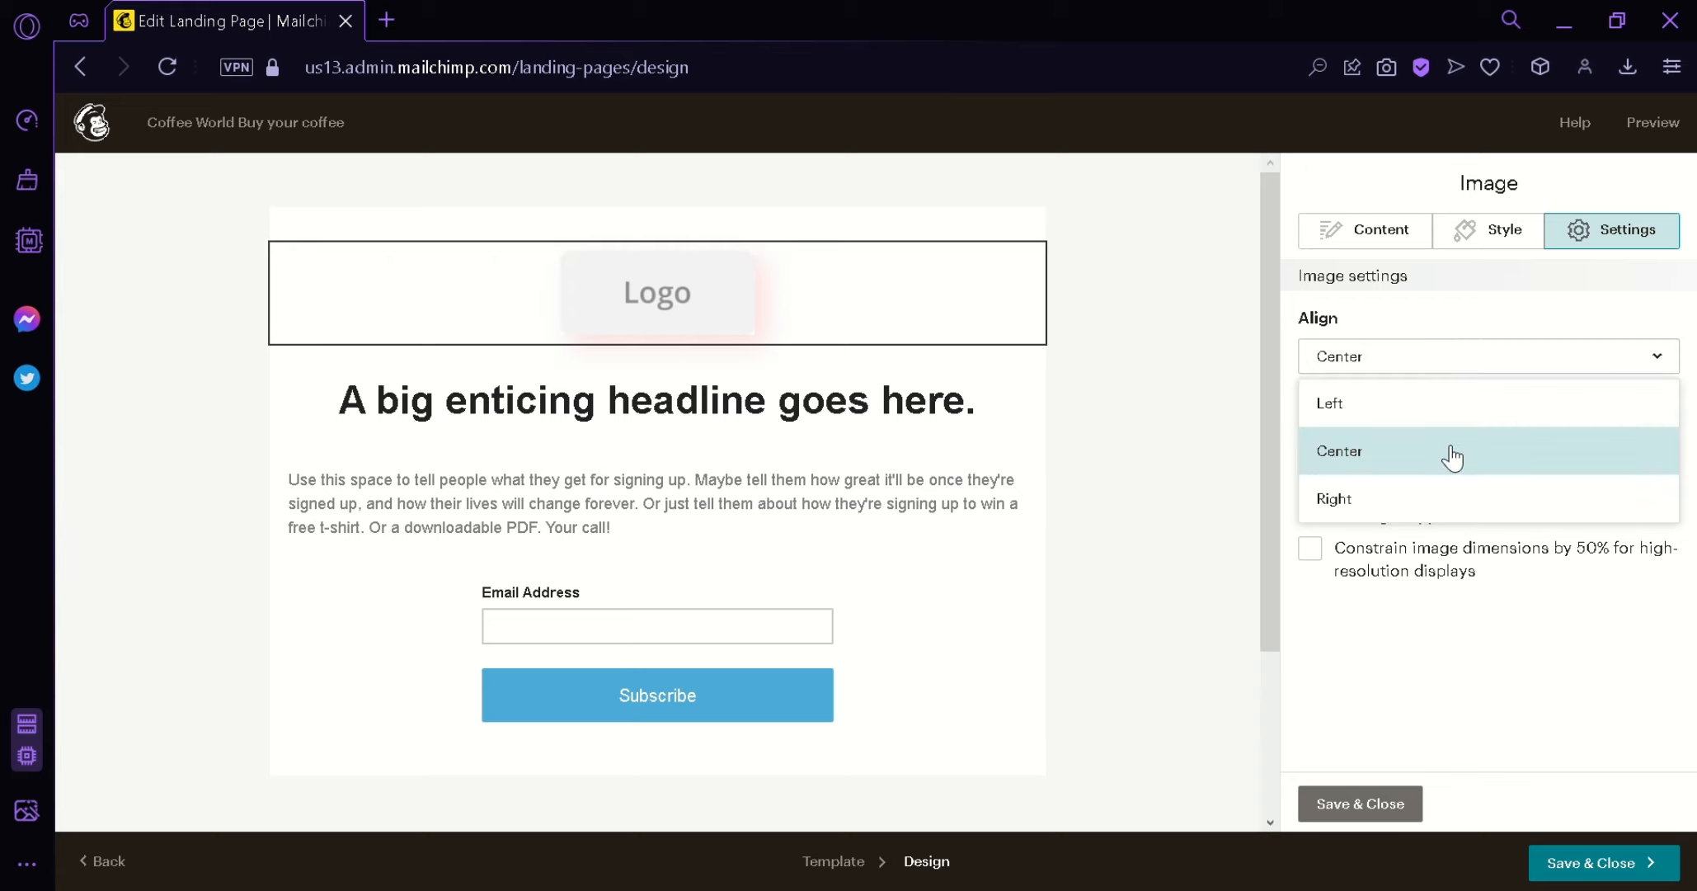
pyautogui.click(1322, 462)
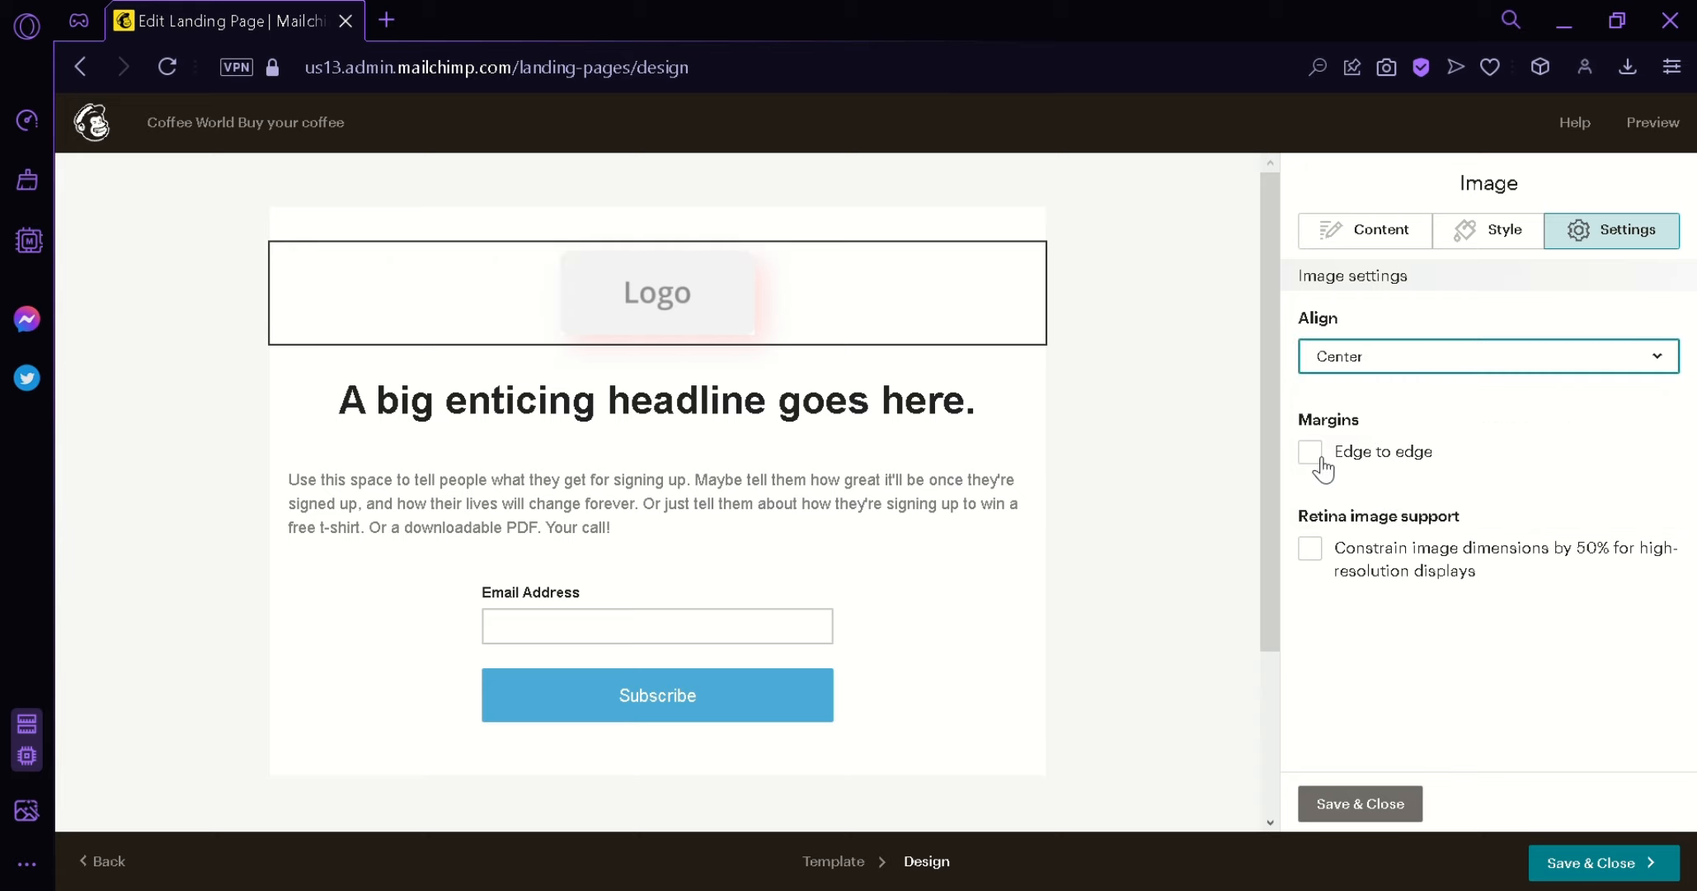
# - Enable edge-to-edge margins for the logo image block
pyautogui.click(1311, 464)
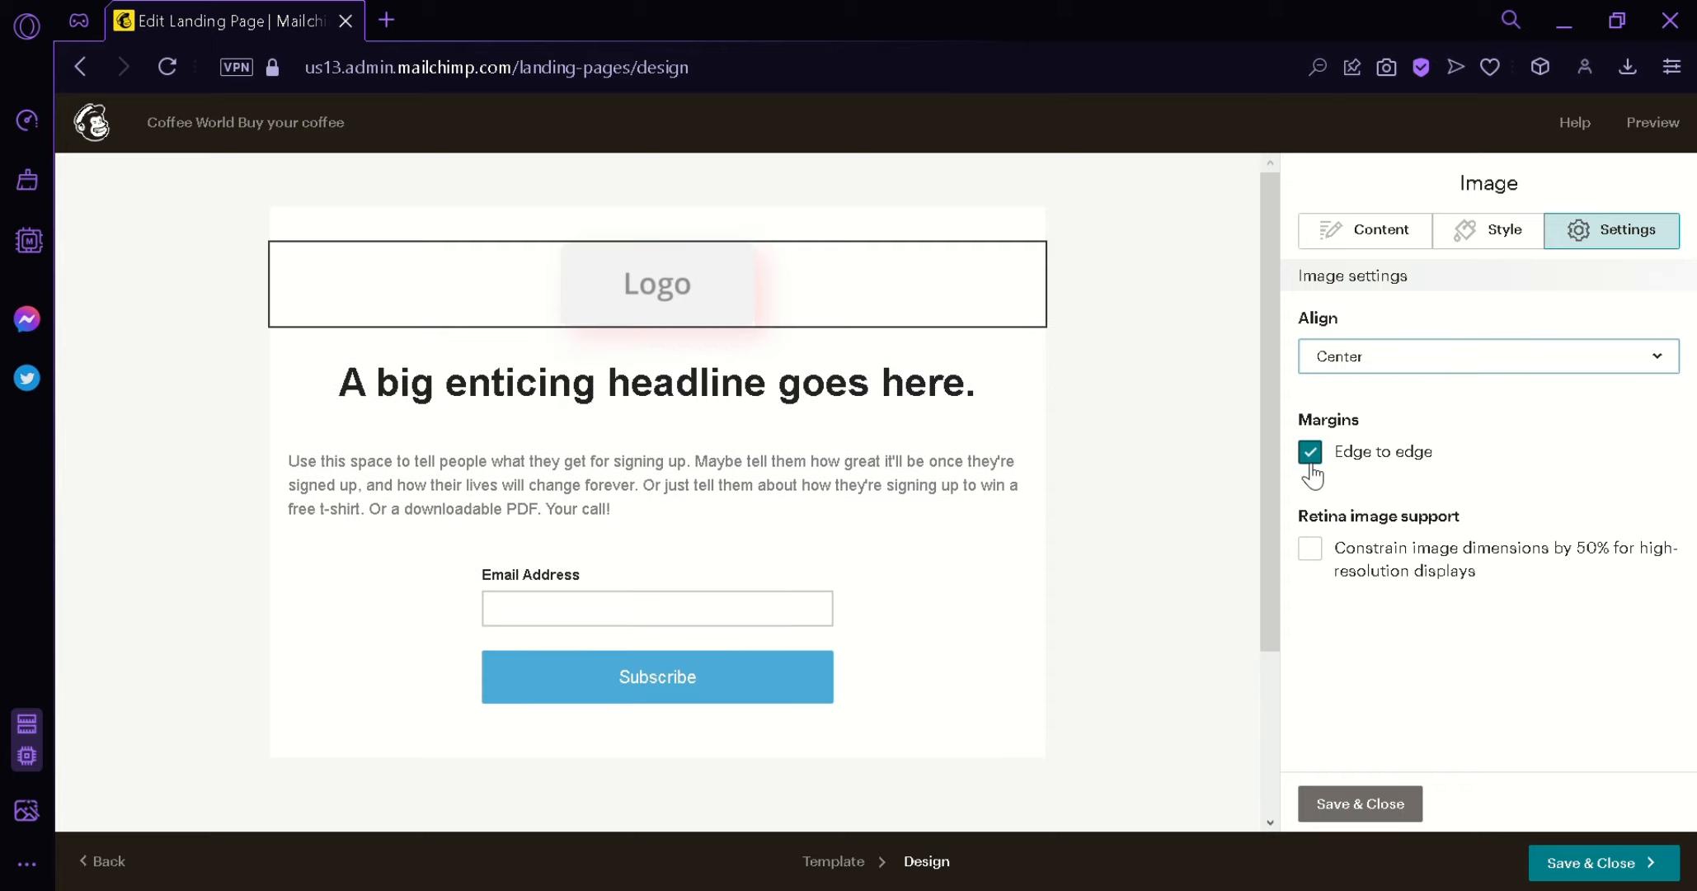
pyautogui.click(1310, 466)
pyautogui.click(1309, 466)
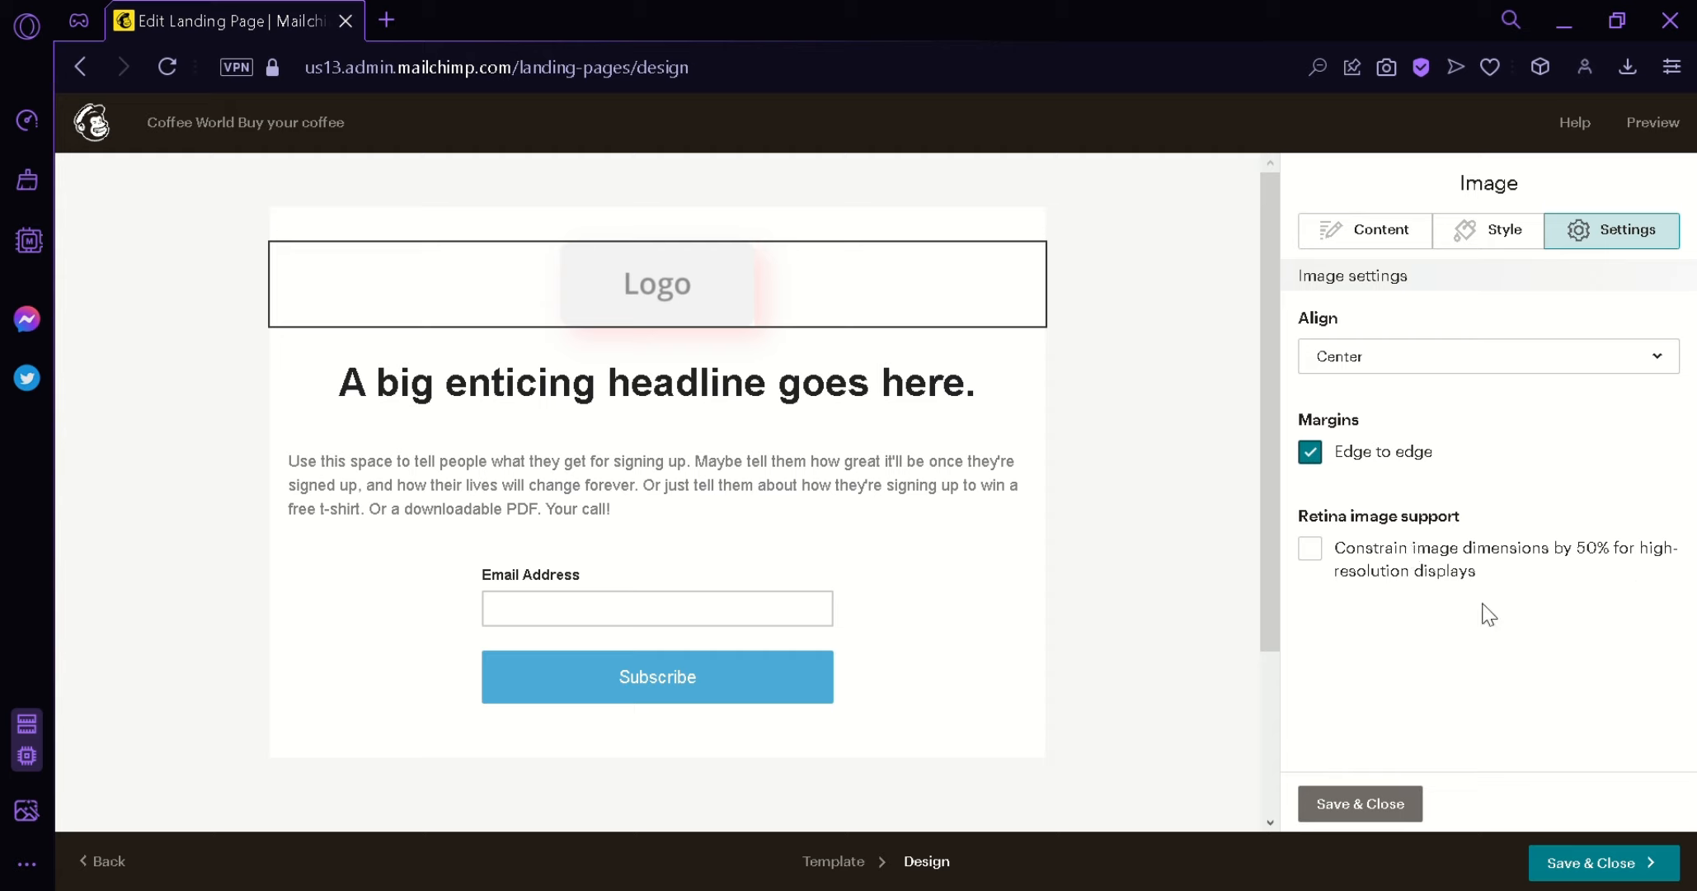
# - Replace the default logo with the Coffee.png image from the content studio
pyautogui.click(1376, 241)
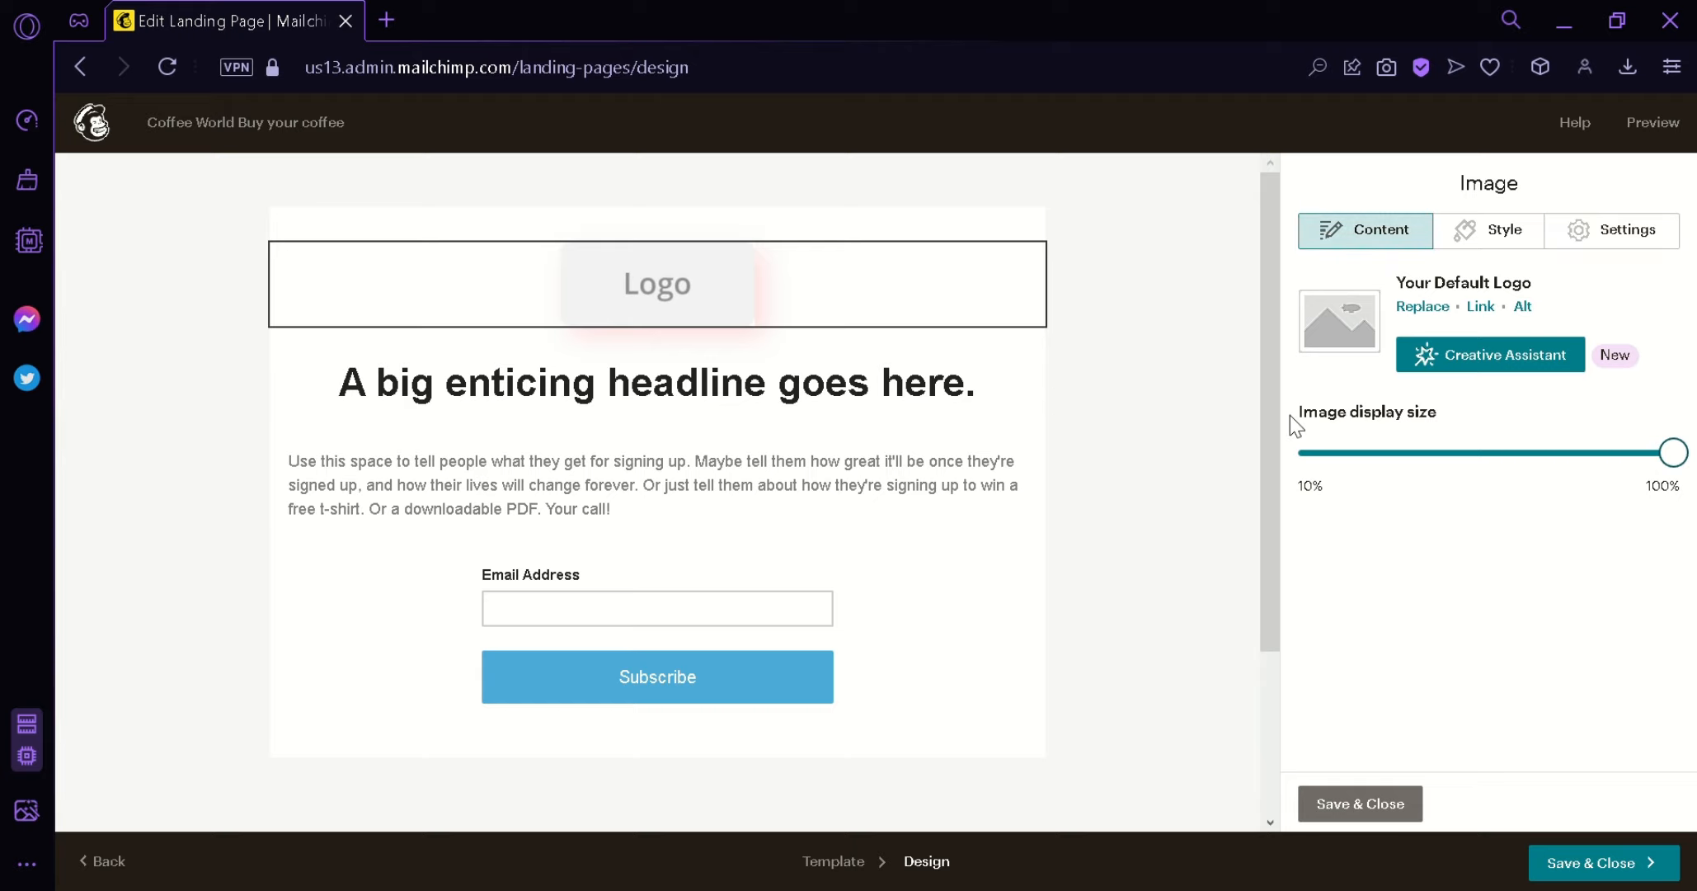
pyautogui.click(1445, 312)
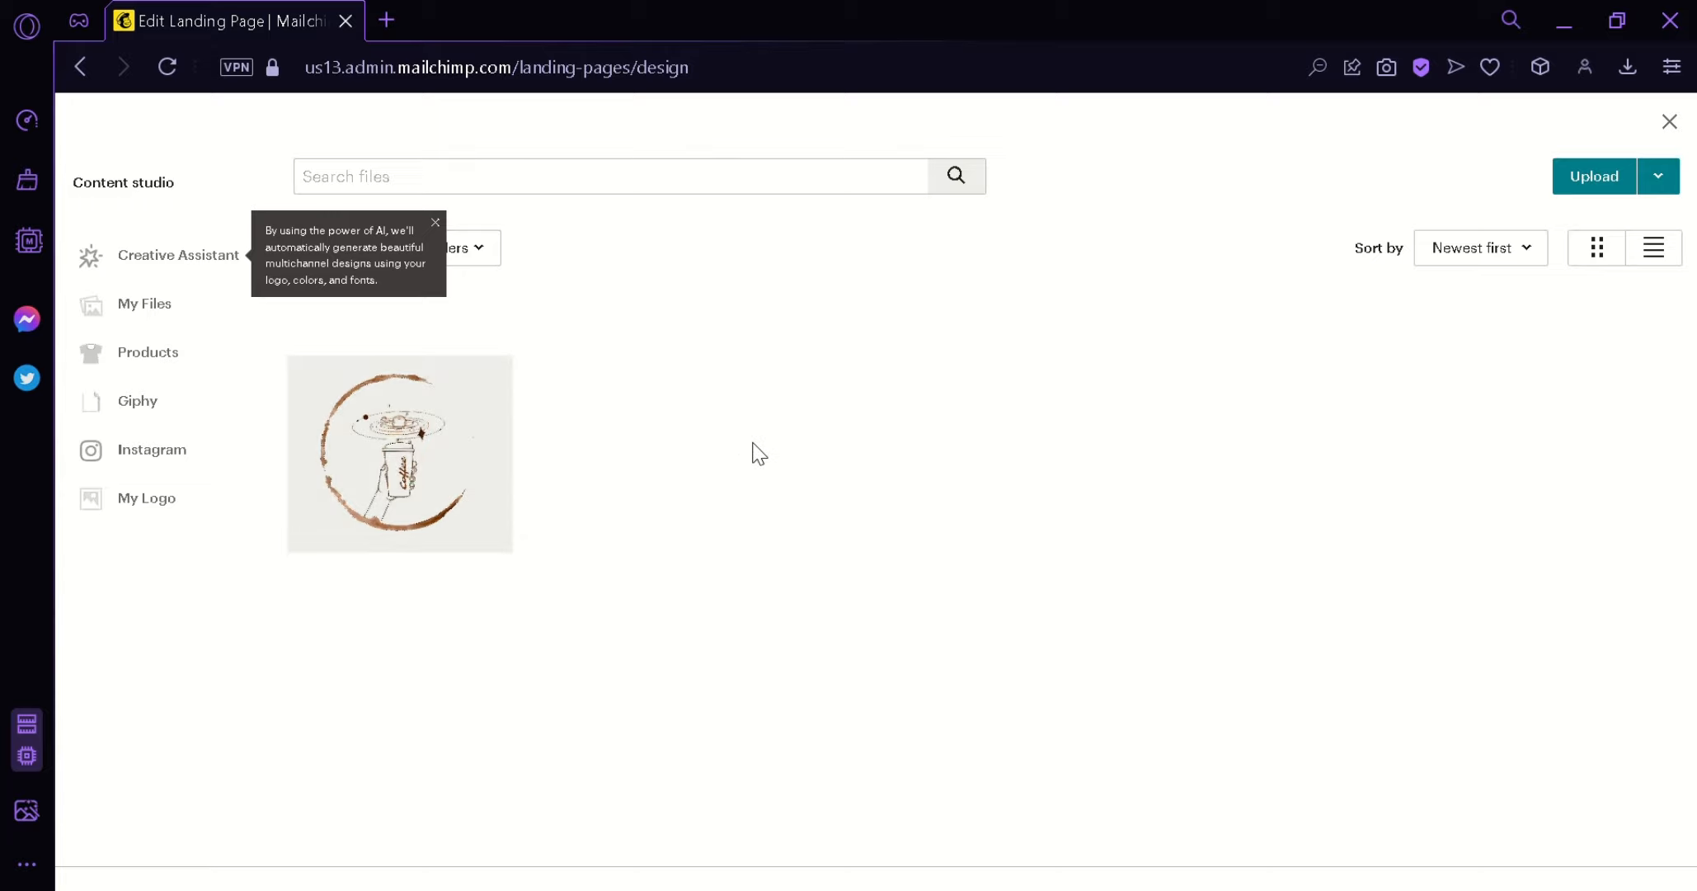
pyautogui.click(458, 447)
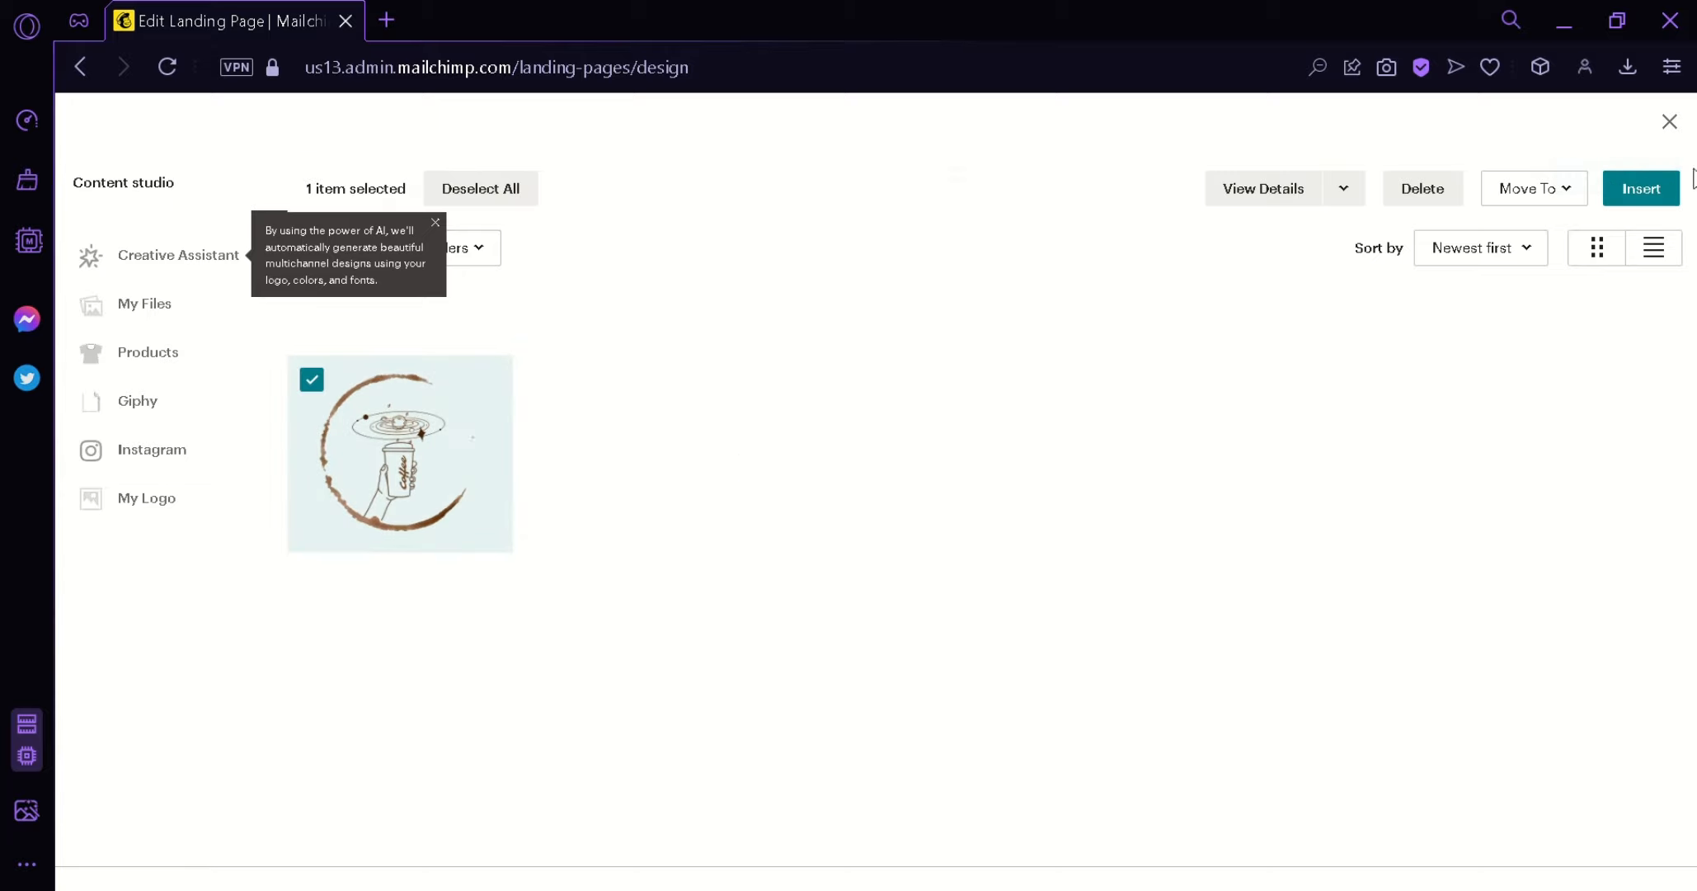
pyautogui.click(1660, 197)
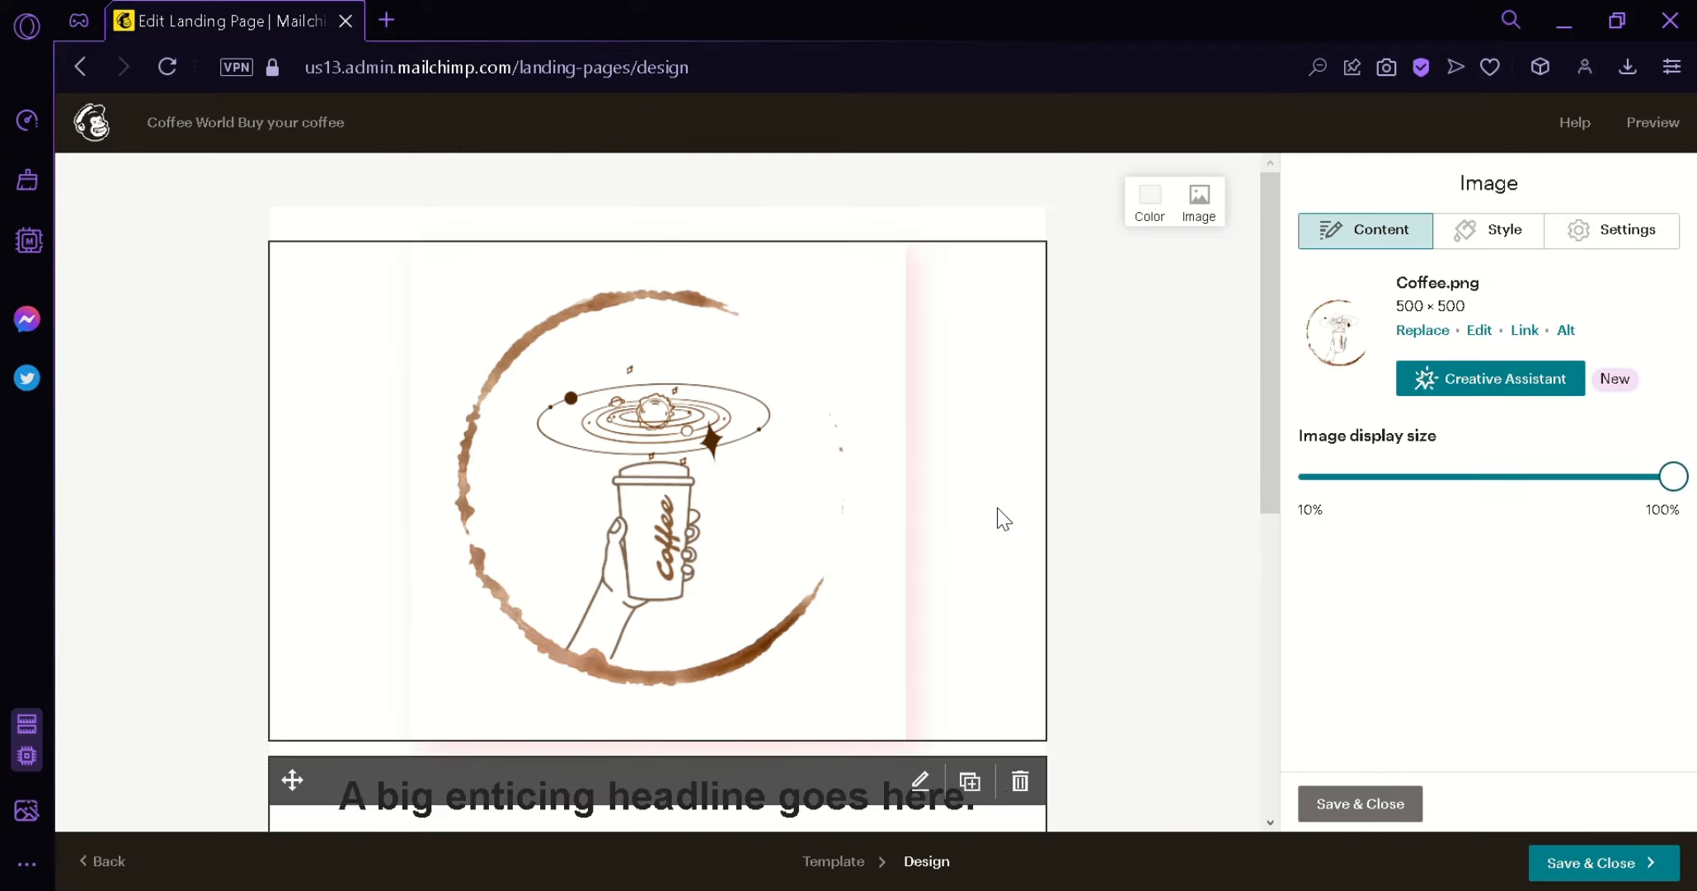
# - Shrink the coffee logo's display size to near the 10% minimum
pyautogui.scroll(-3, 1003, 518)
pyautogui.scroll(3, 1069, 485)
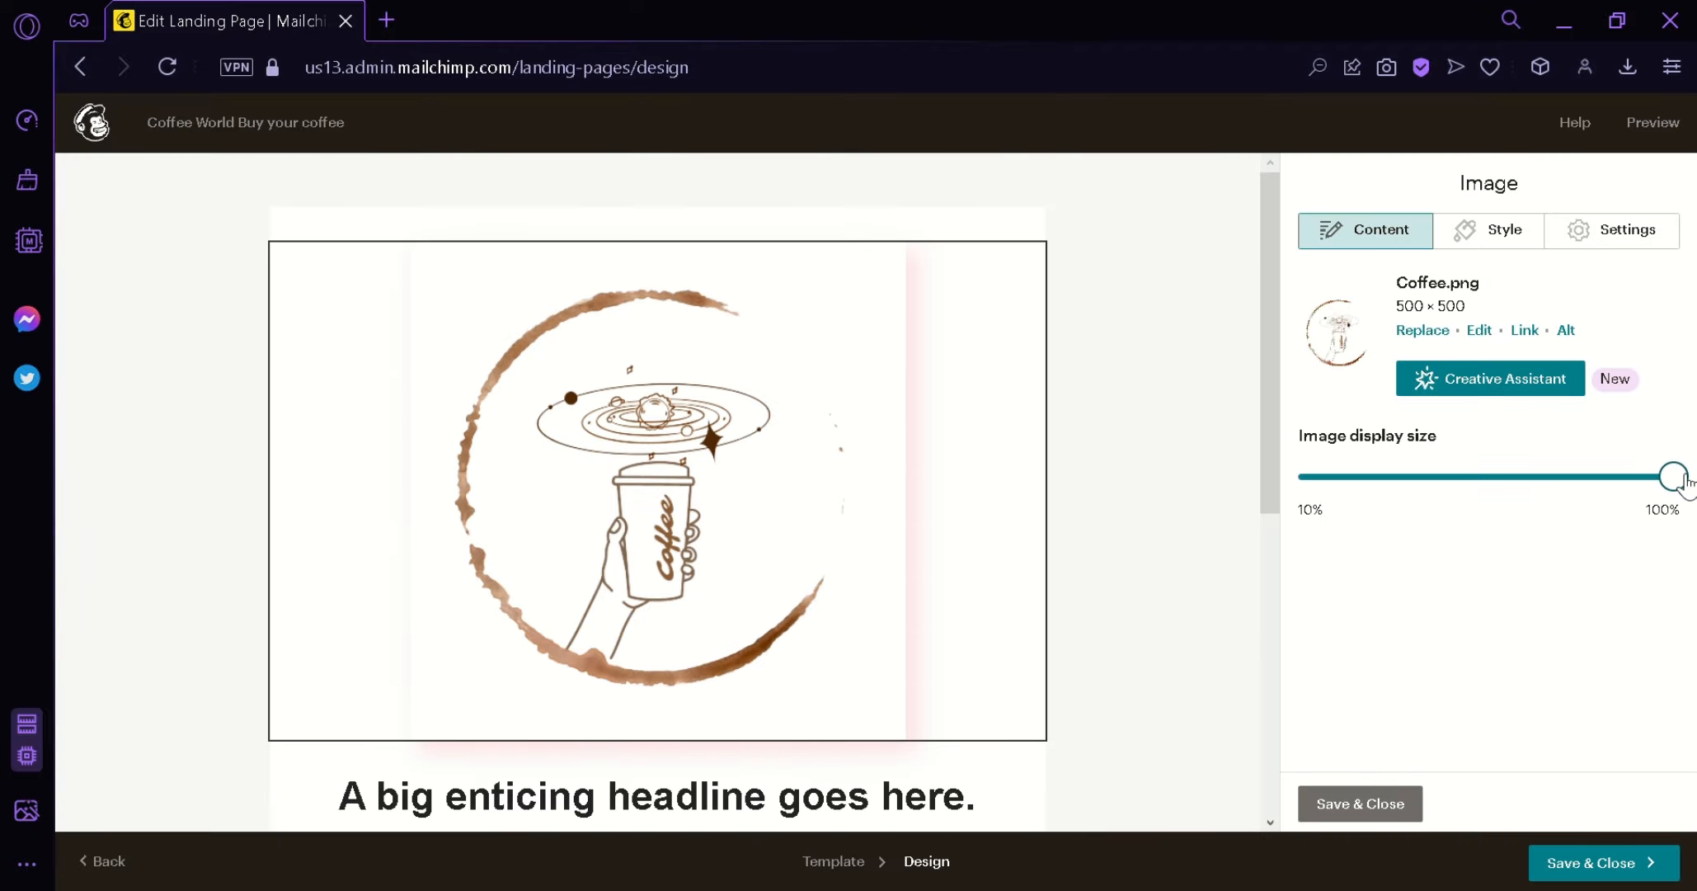
pyautogui.moveTo(1674, 476); pyautogui.dragTo(1338, 511)
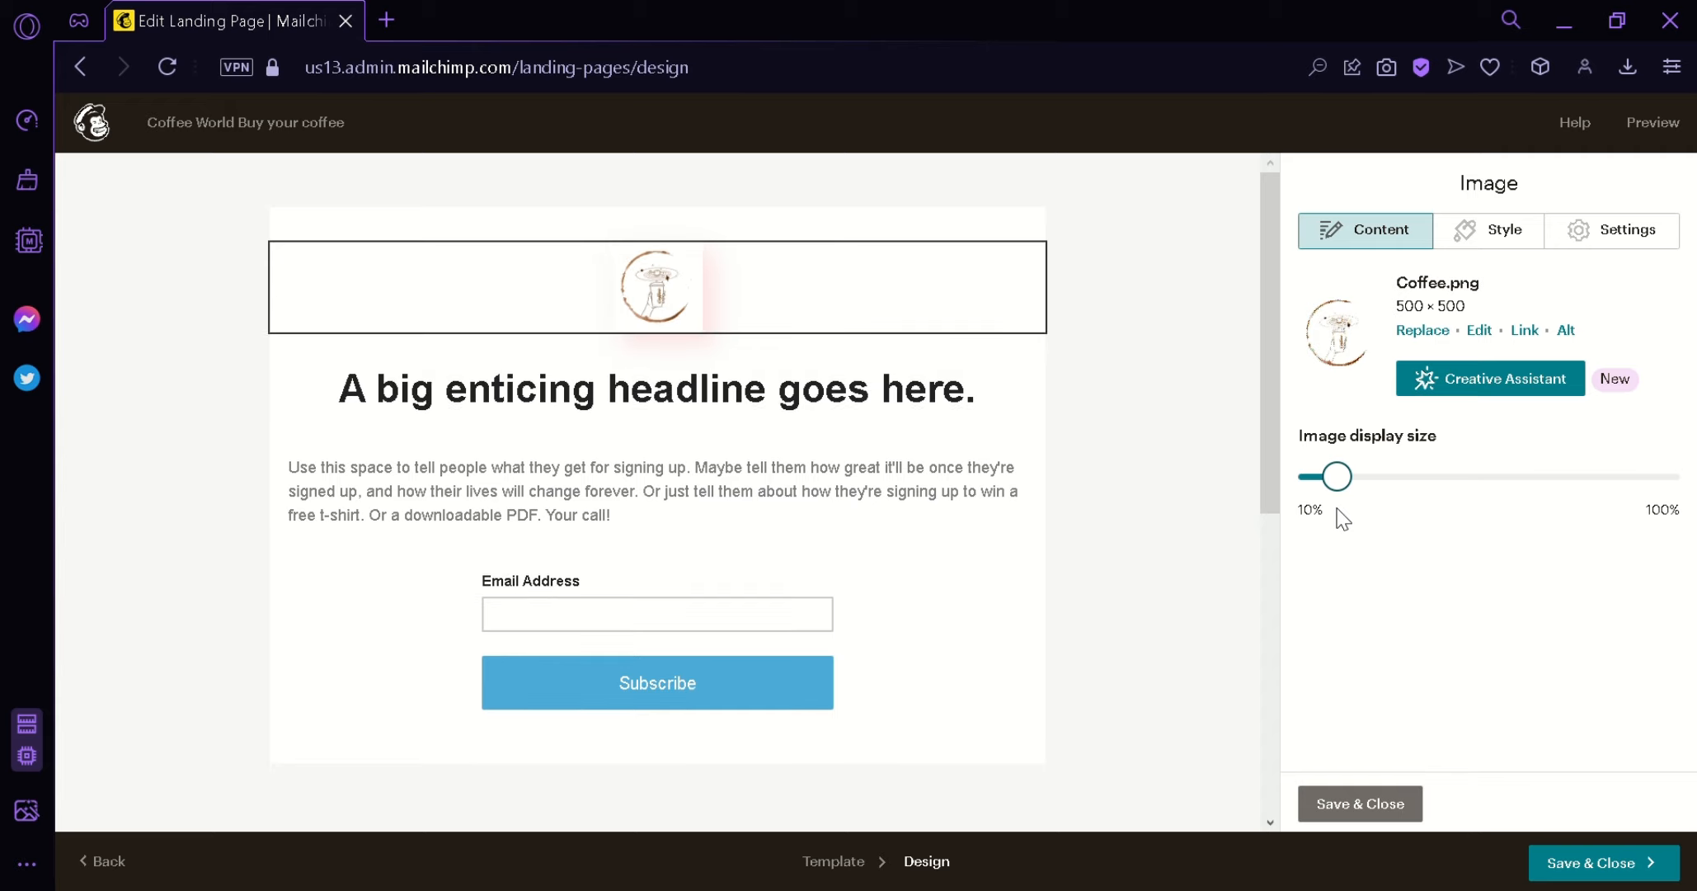
# - Set the coffee logo's box shadow position to None, and save and close the image block
pyautogui.click(1485, 230)
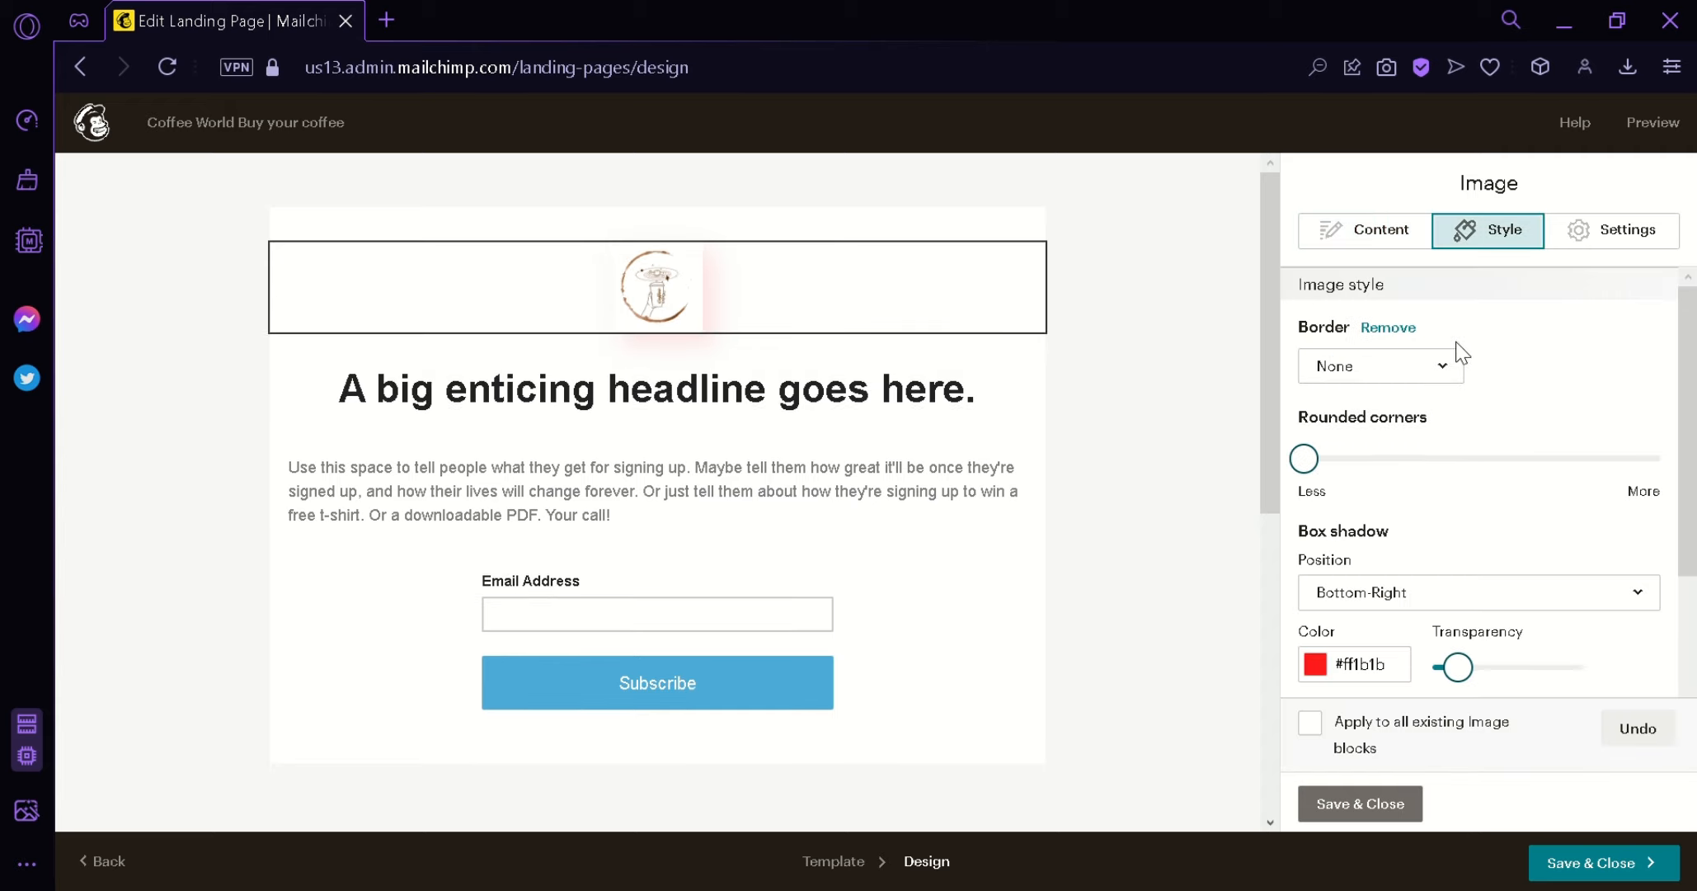
pyautogui.click(1384, 592)
pyautogui.click(1387, 567)
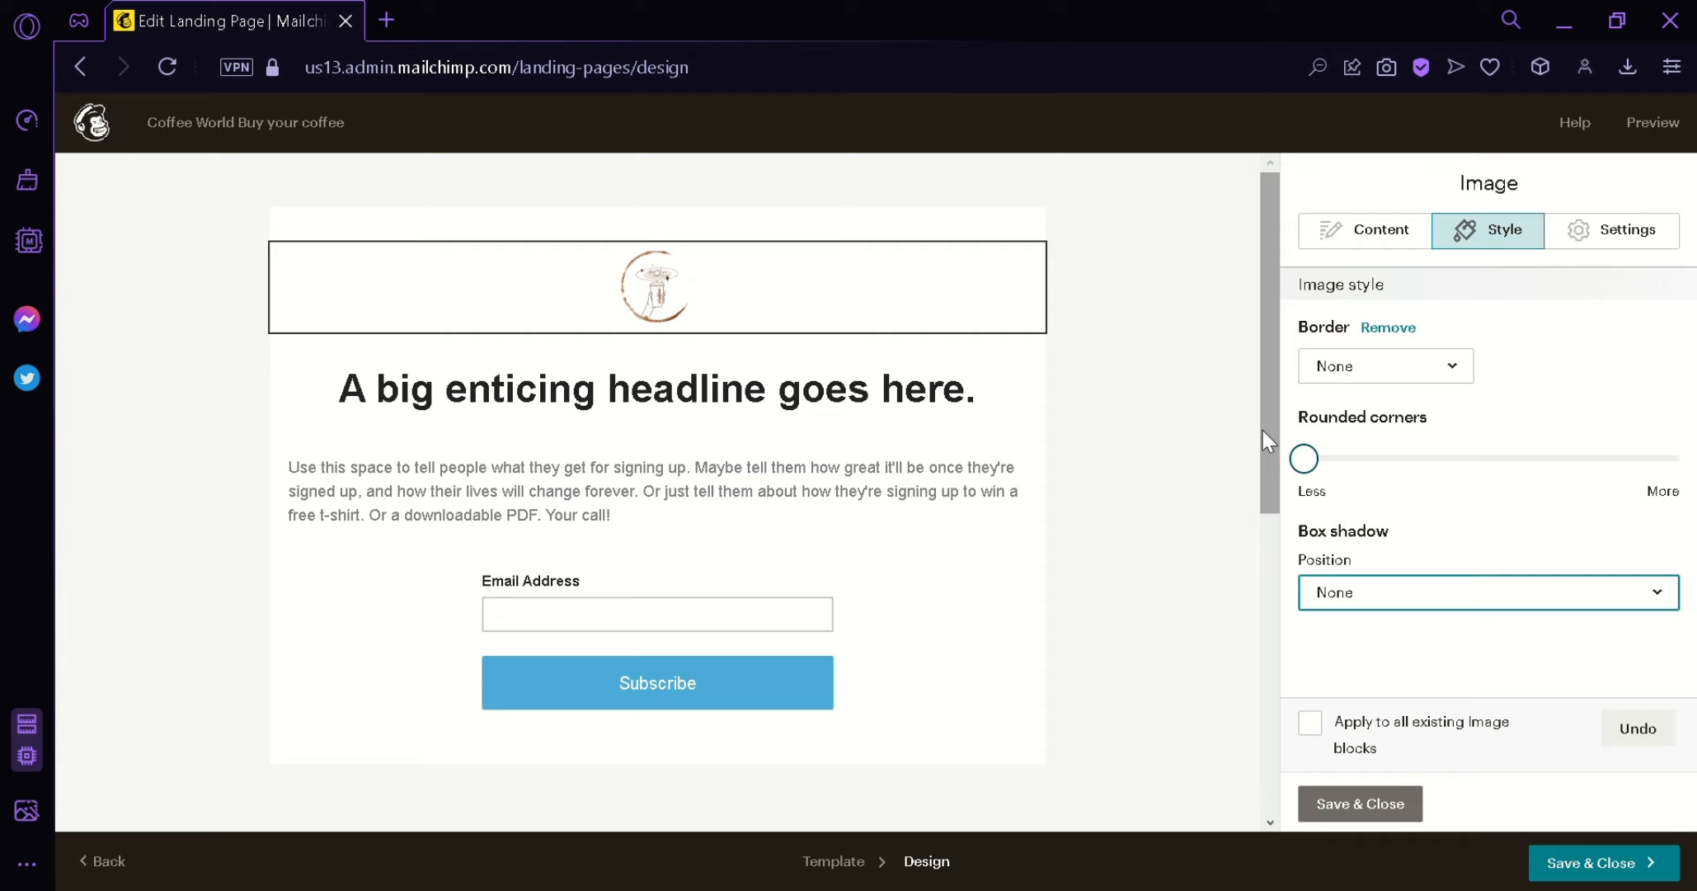
pyautogui.scroll(-1, 1255, 472)
pyautogui.scroll(1, 1254, 472)
pyautogui.click(1370, 804)
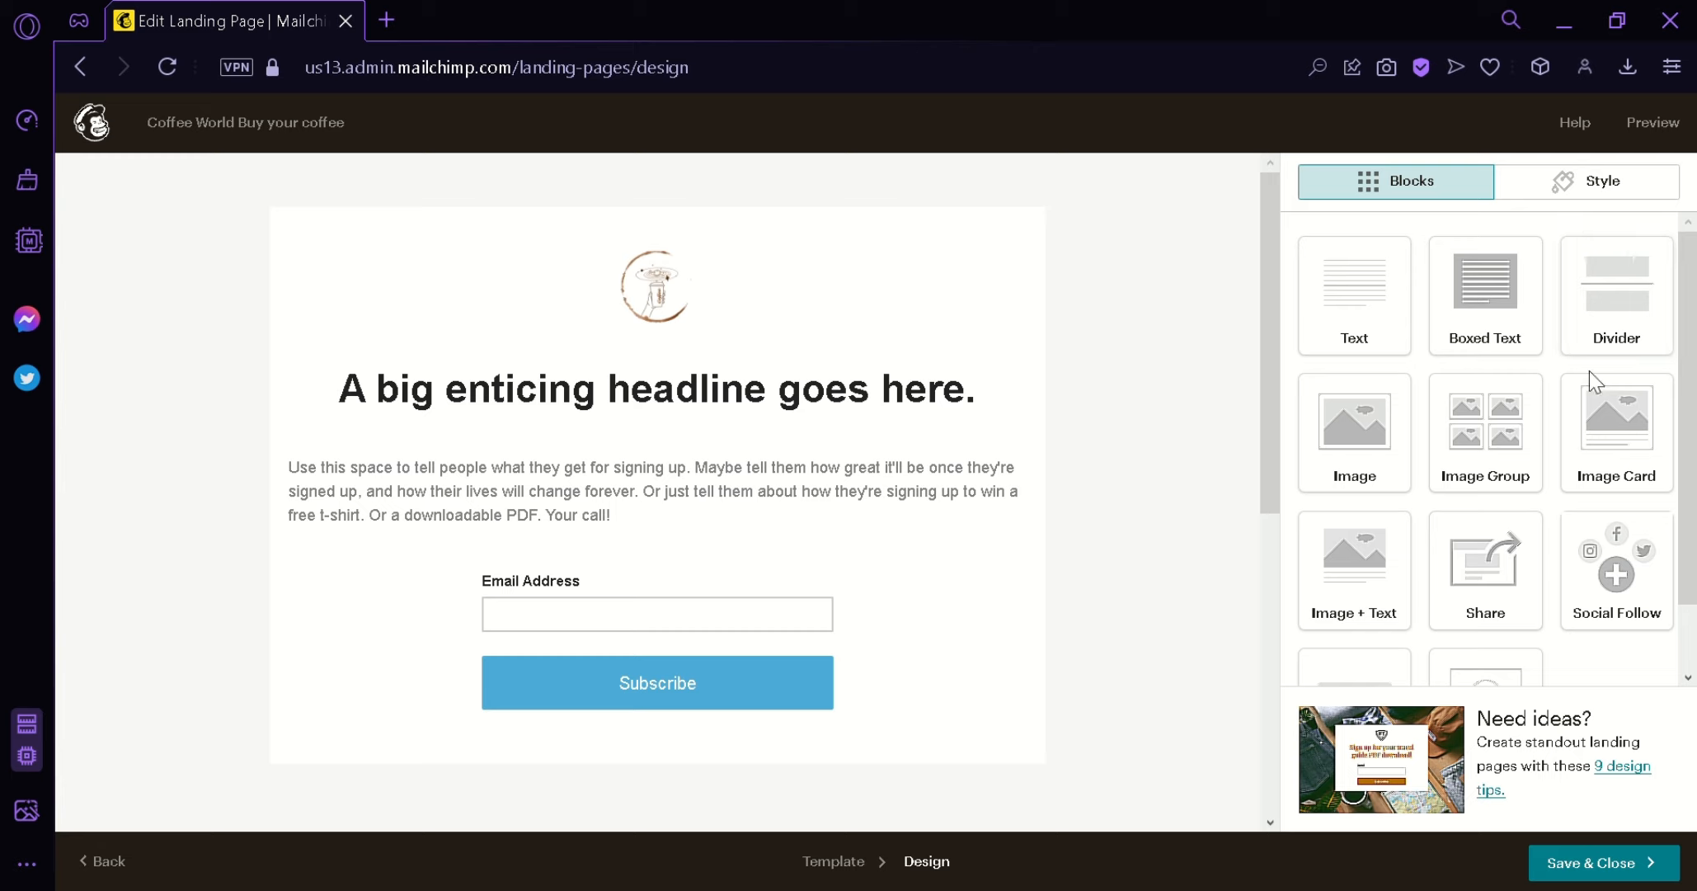
# - Add a Boxed Text block between the logo and the headline containing "This is a testing landing page"
pyautogui.scroll(-1, 1613, 460)
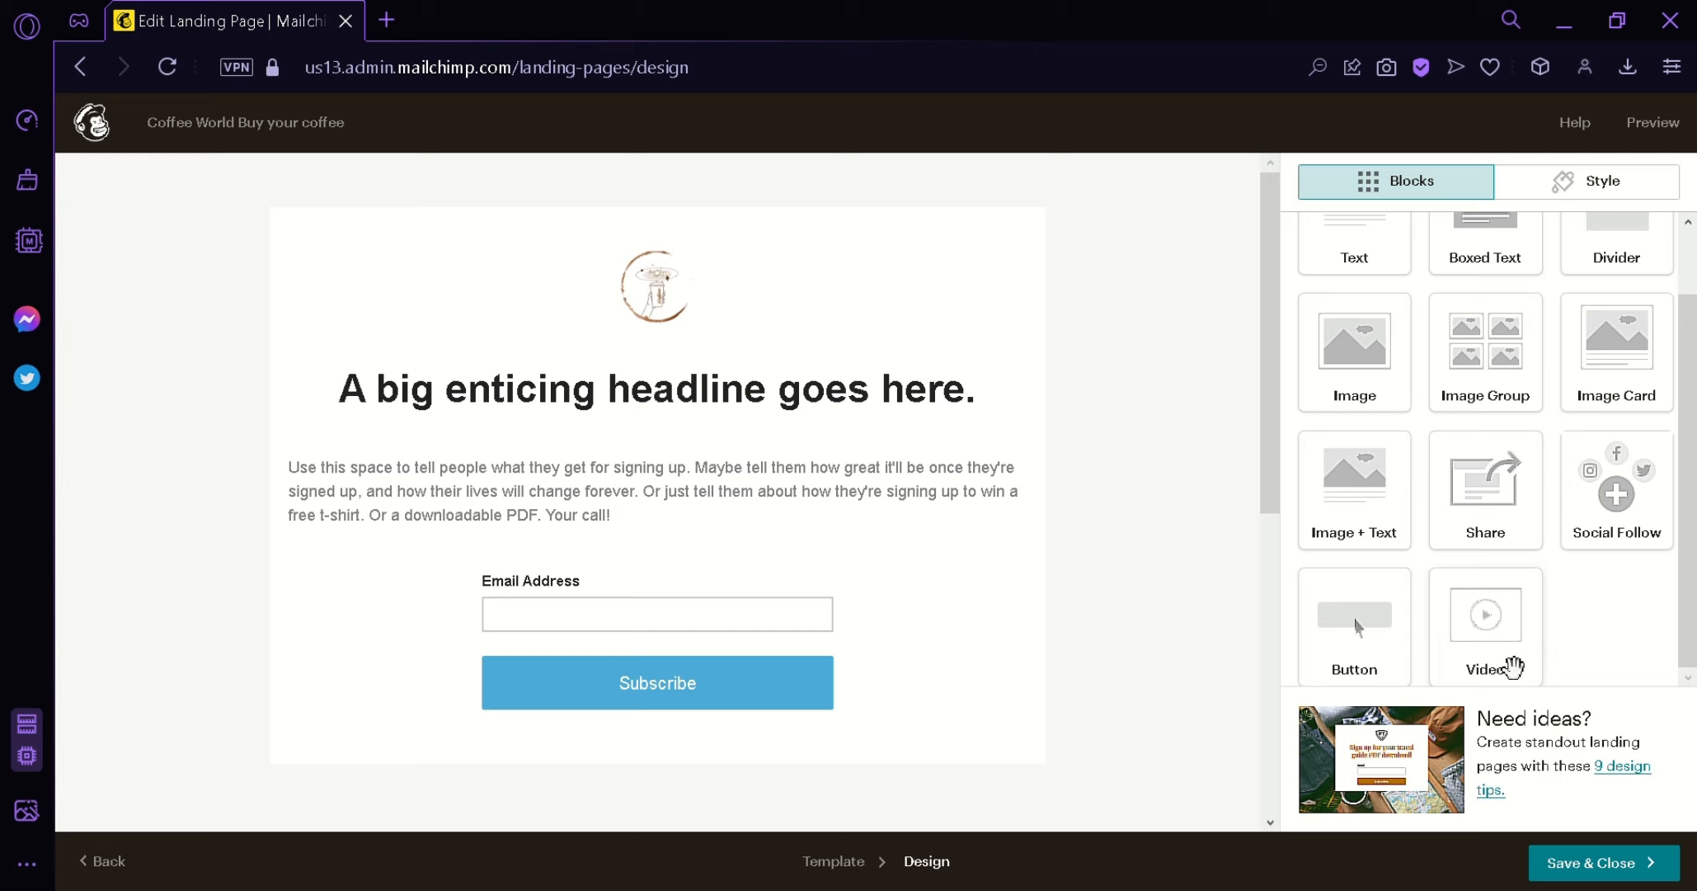
pyautogui.scroll(1, 1518, 655)
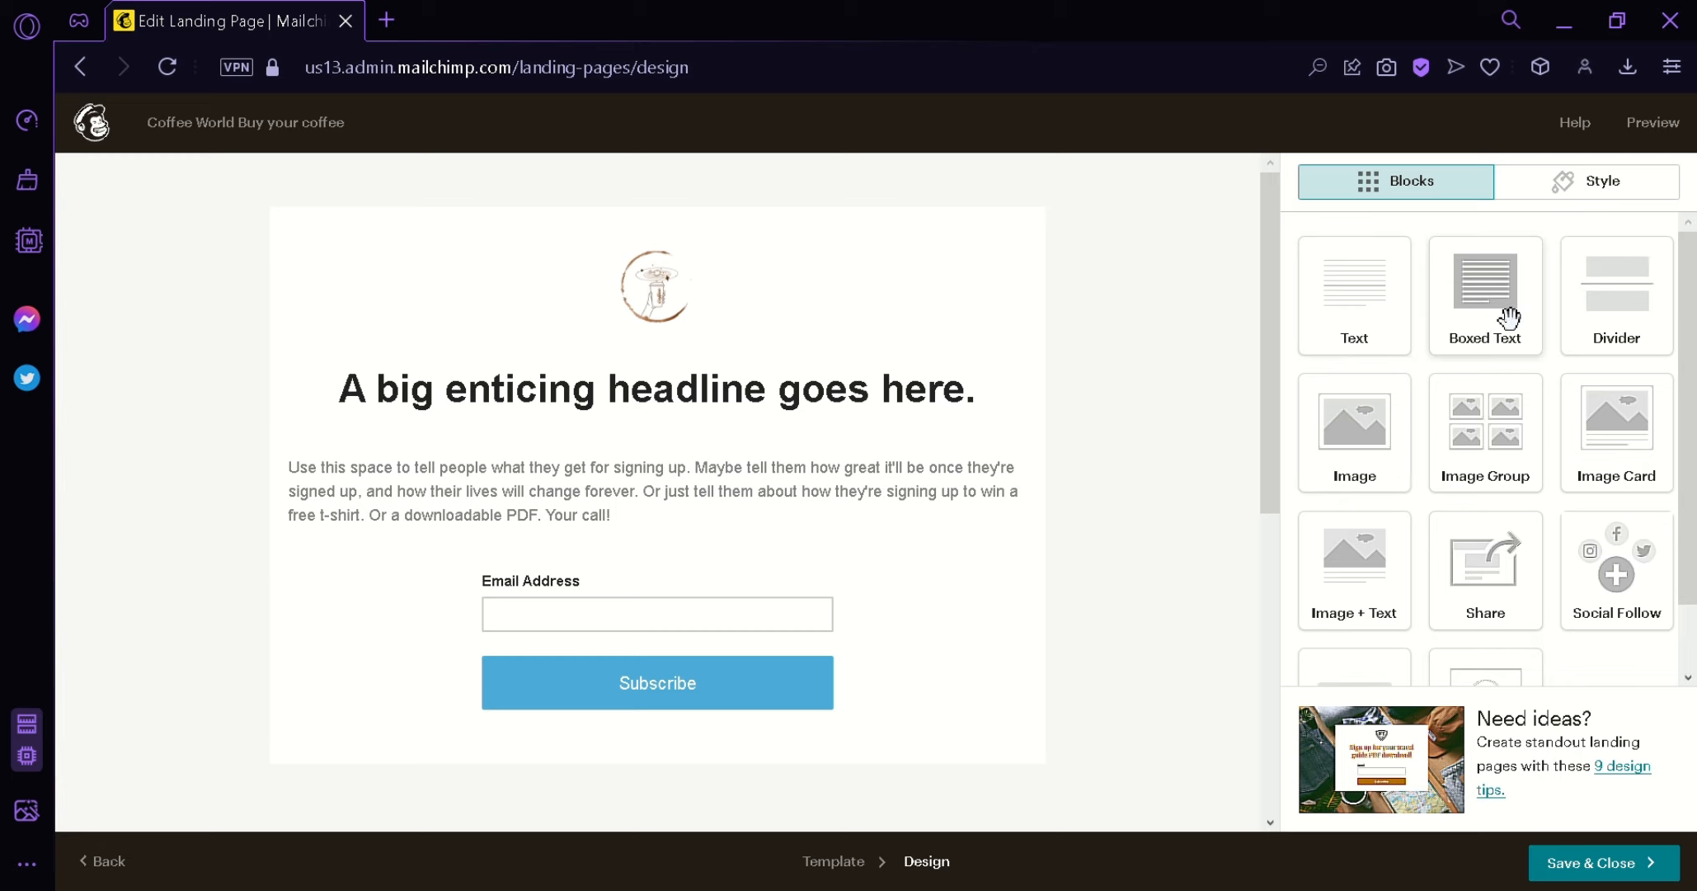
pyautogui.moveTo(1505, 316); pyautogui.dragTo(487, 380)
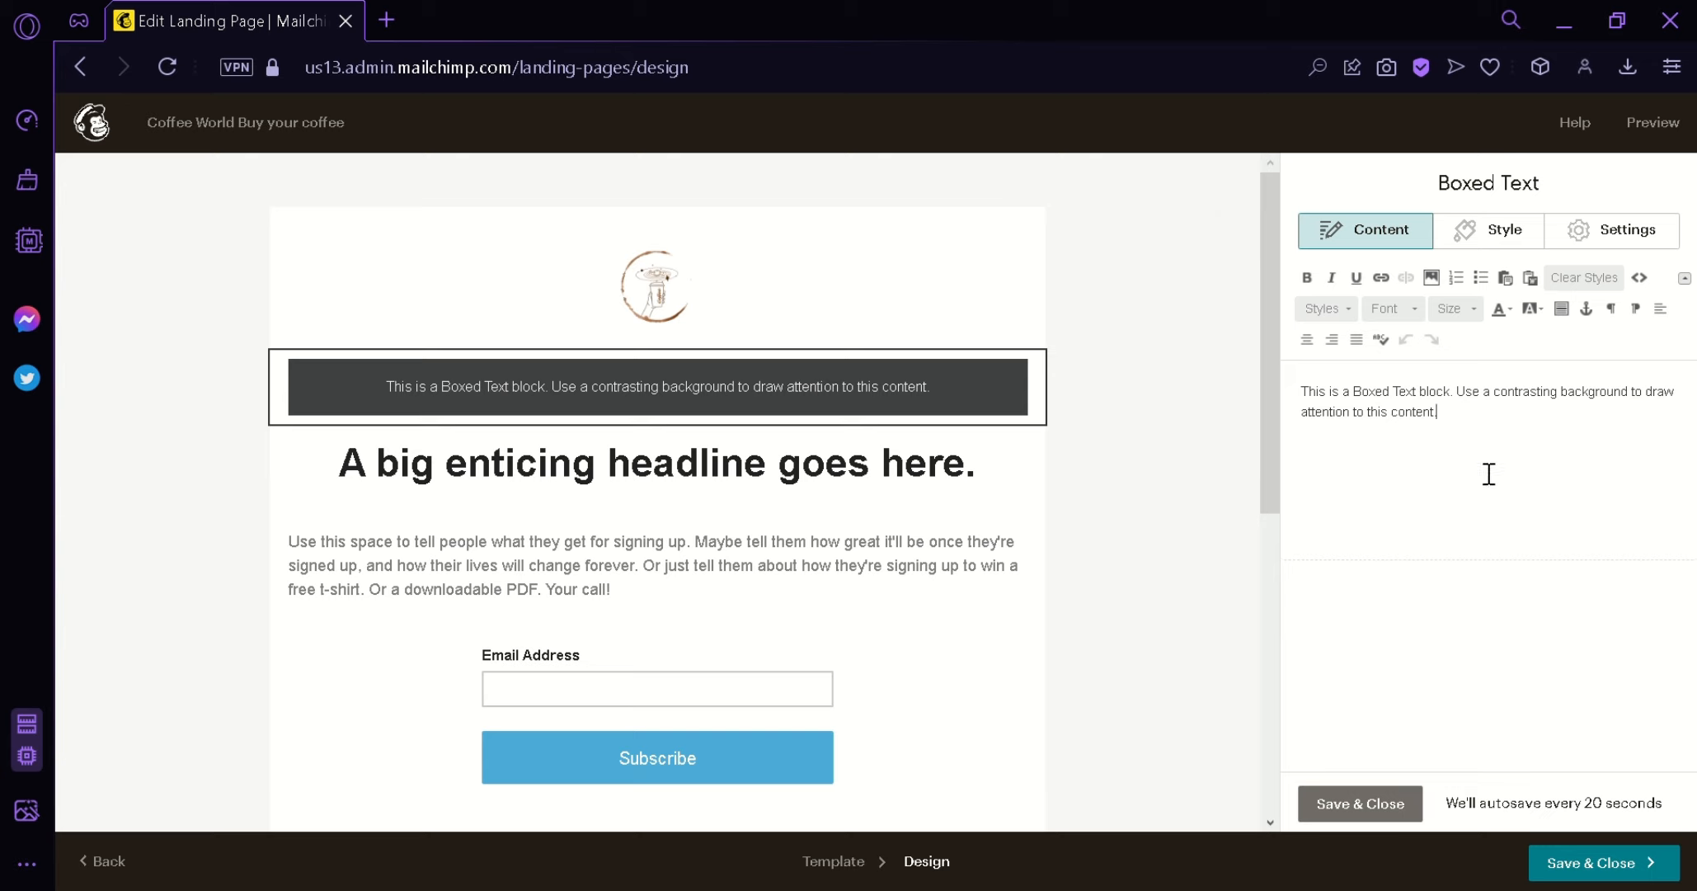
pyautogui.moveTo(1489, 474); pyautogui.dragTo(1291, 399)
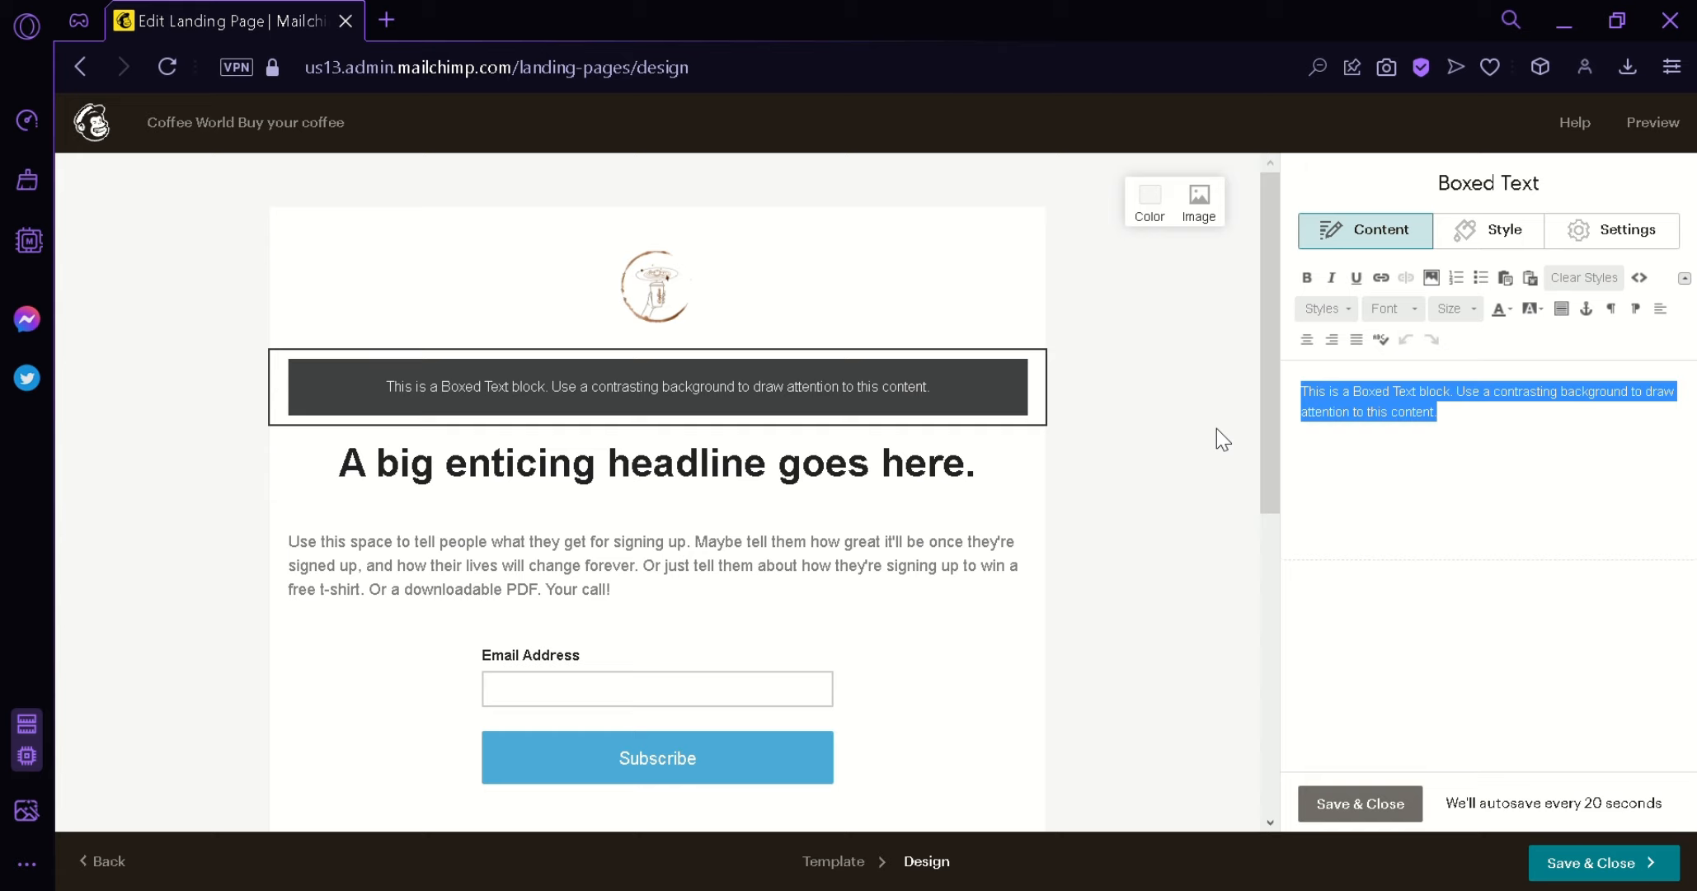
pyautogui.write('This is a testing landing page')
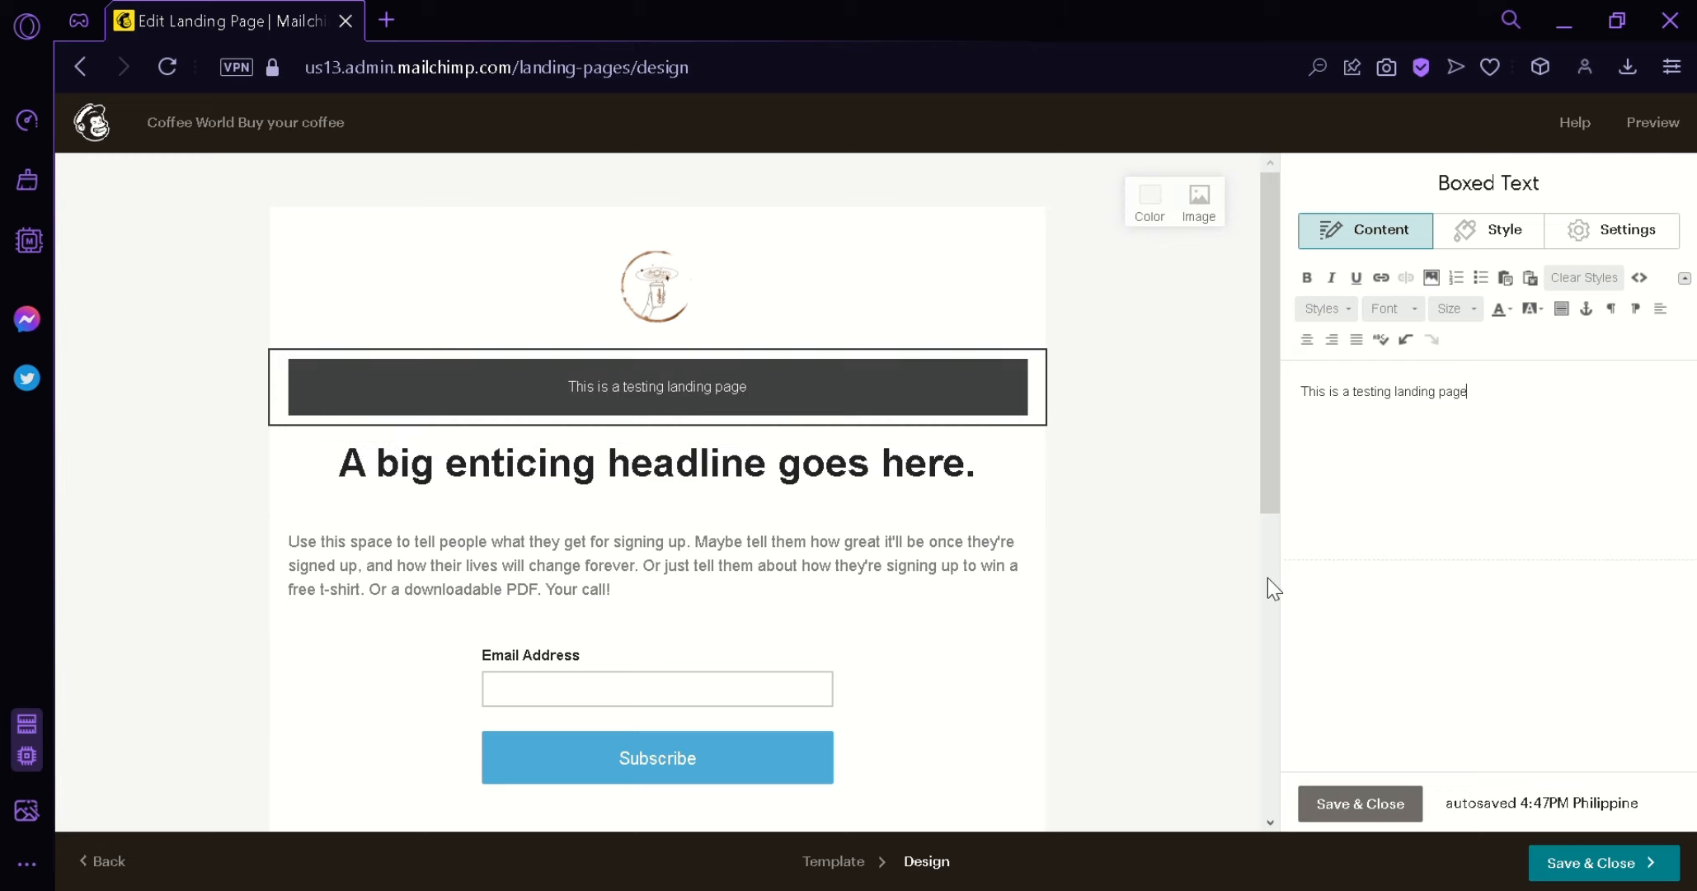
# - Try bold on the entire boxed text, and format it as italic only
pyautogui.hotkey('ctrl', 'a')
pyautogui.click(1313, 275)
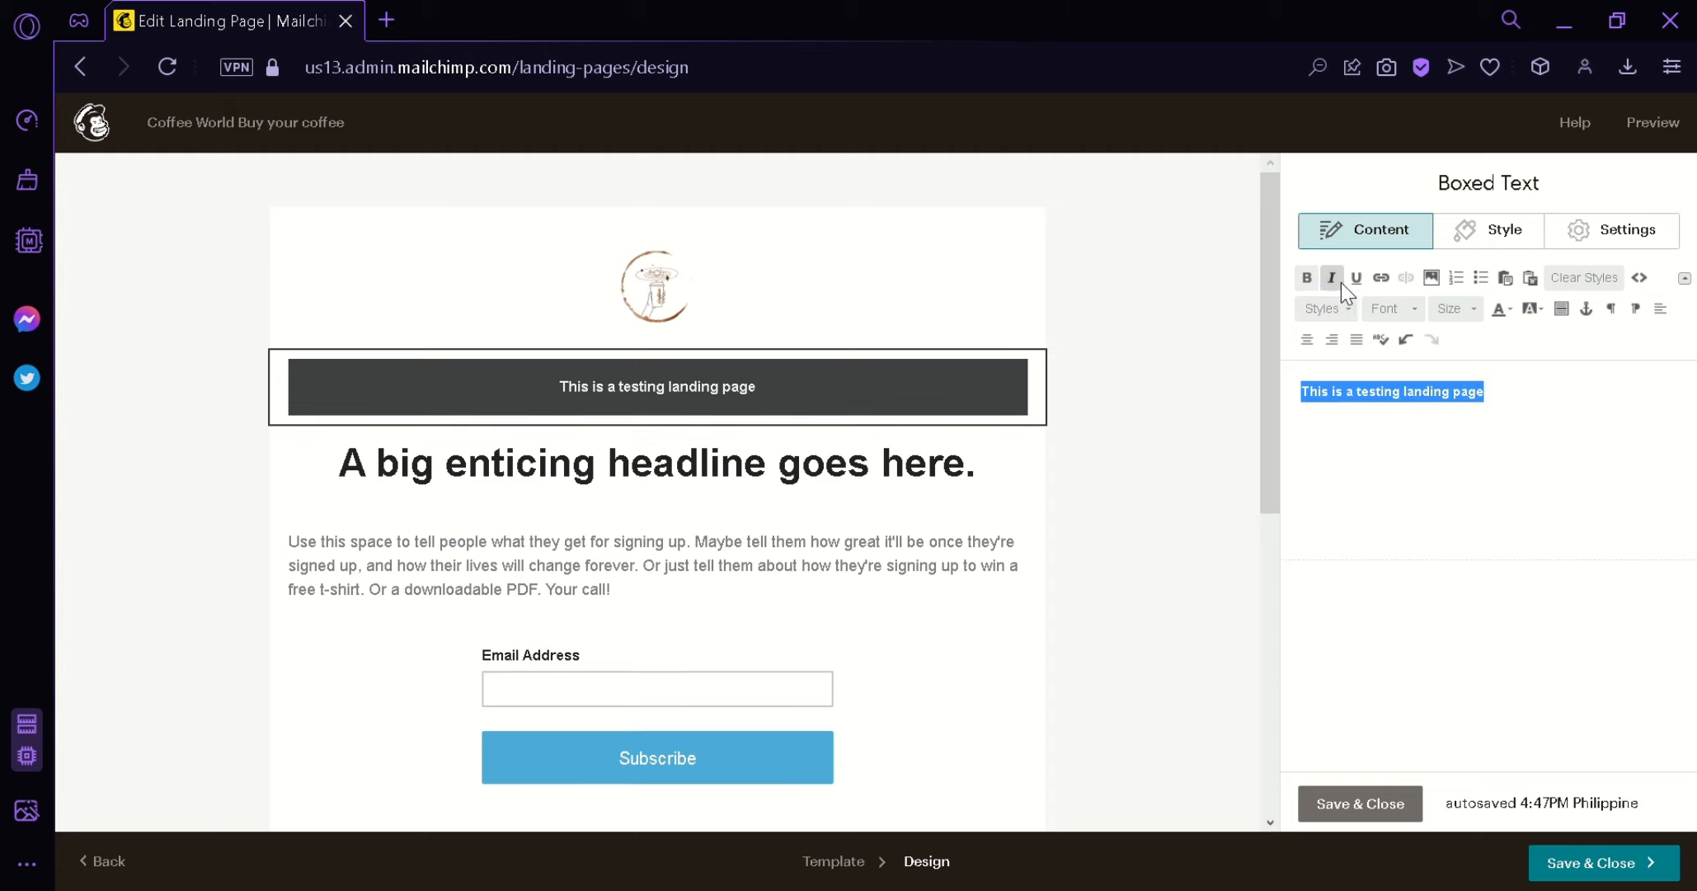
pyautogui.click(1331, 279)
pyautogui.click(1307, 278)
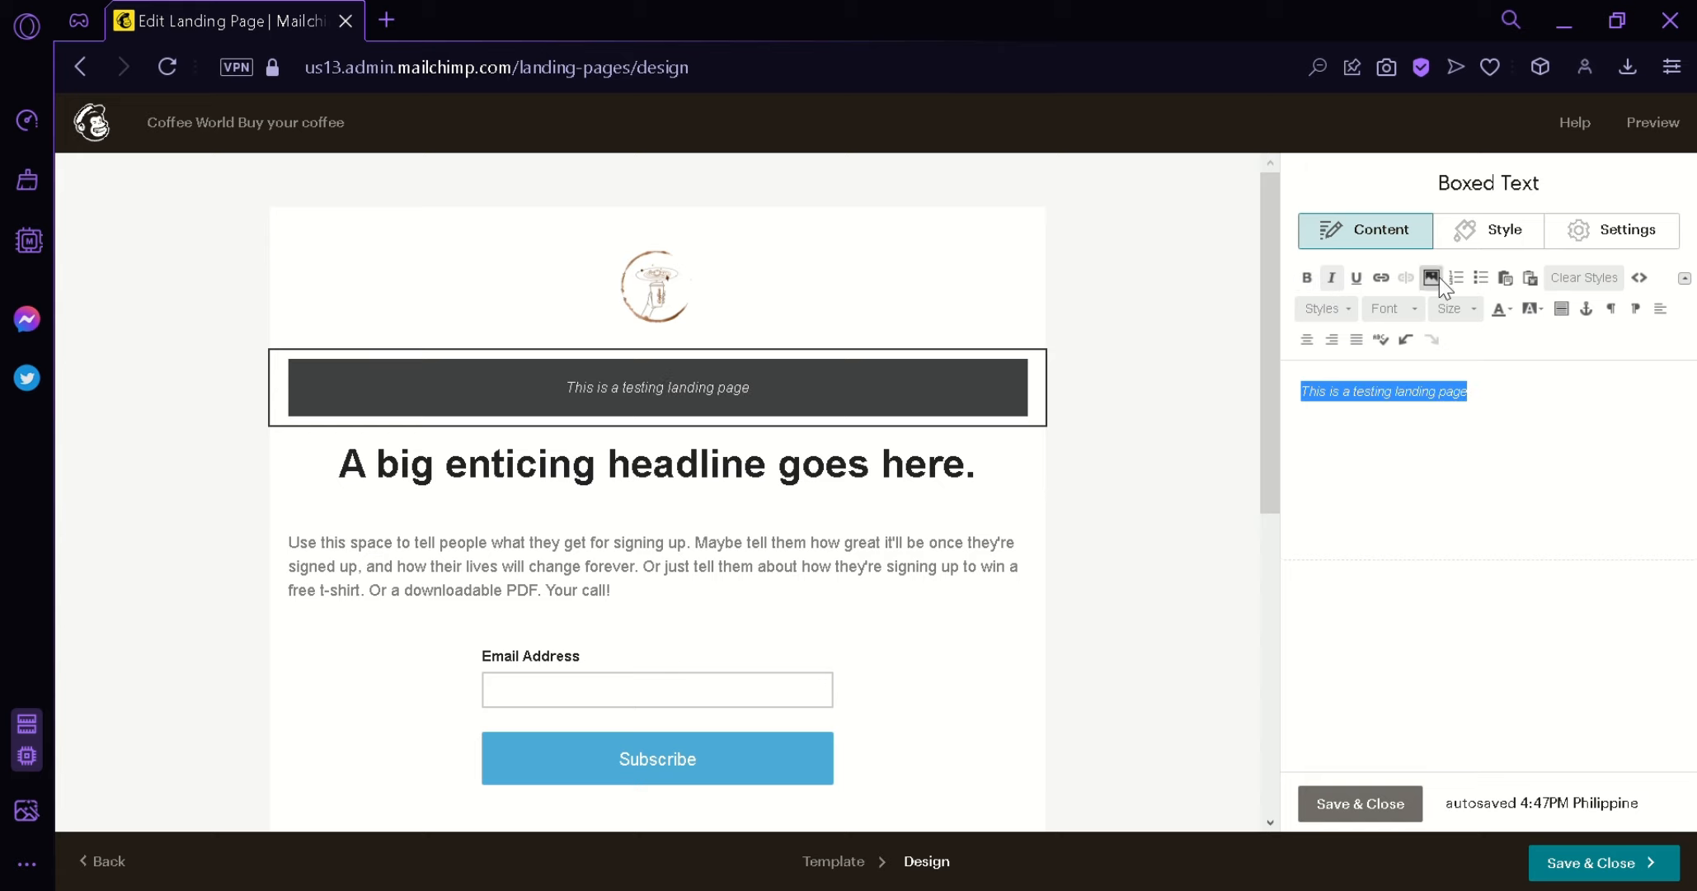
pyautogui.click(1479, 385)
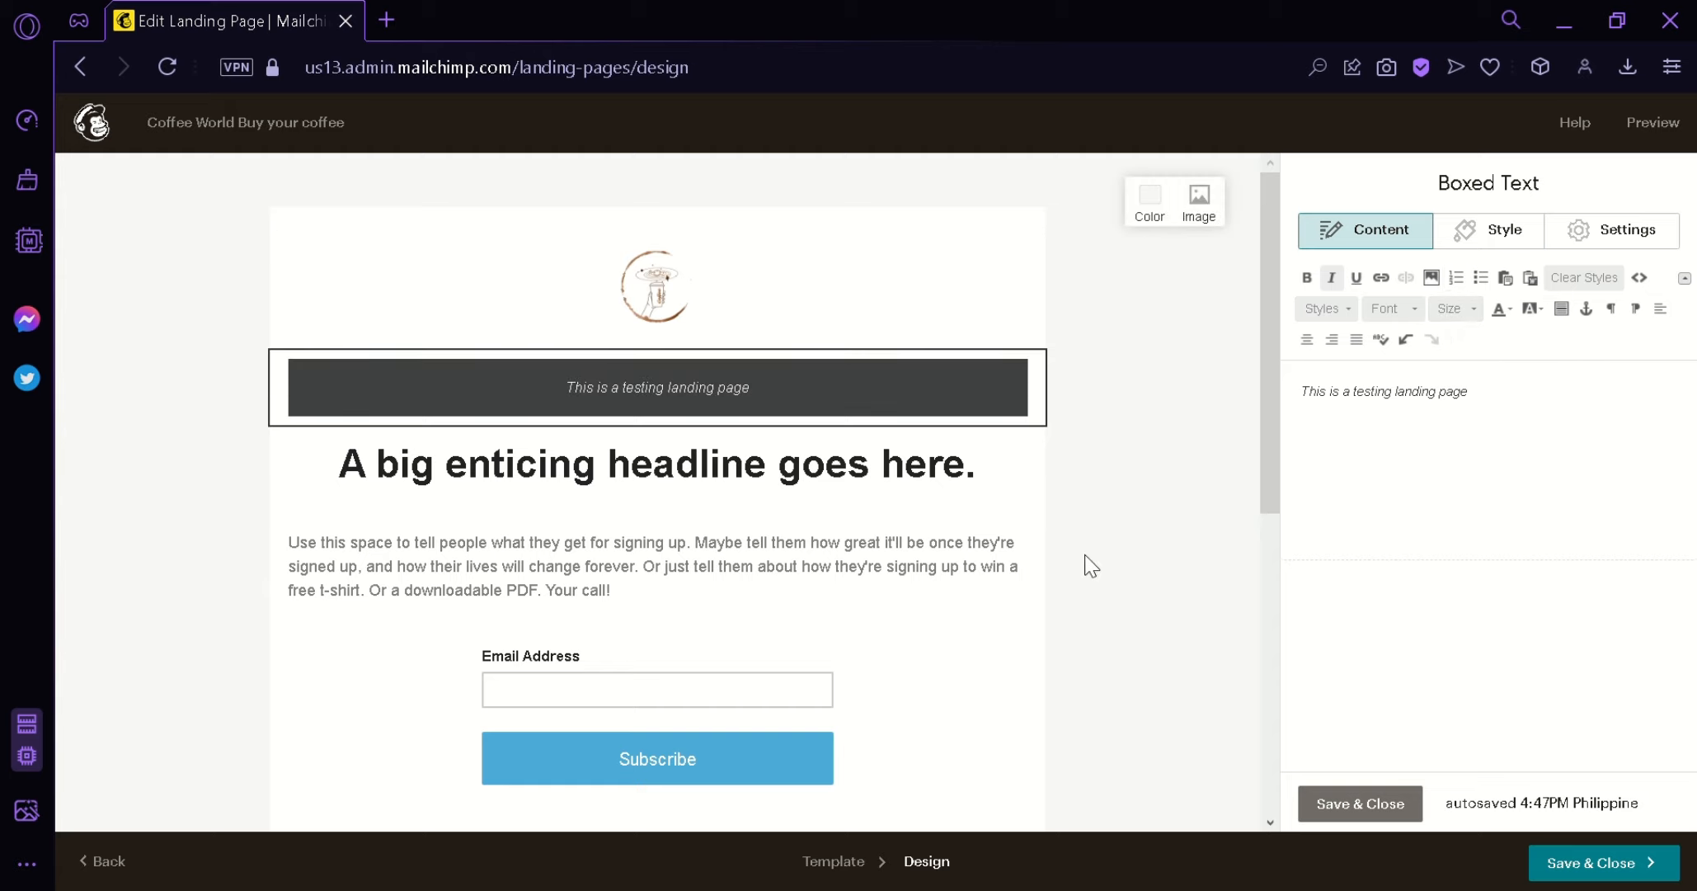
# - Try a 60px text size in the boxed text's style settings and settle on 30px
pyautogui.click(1520, 245)
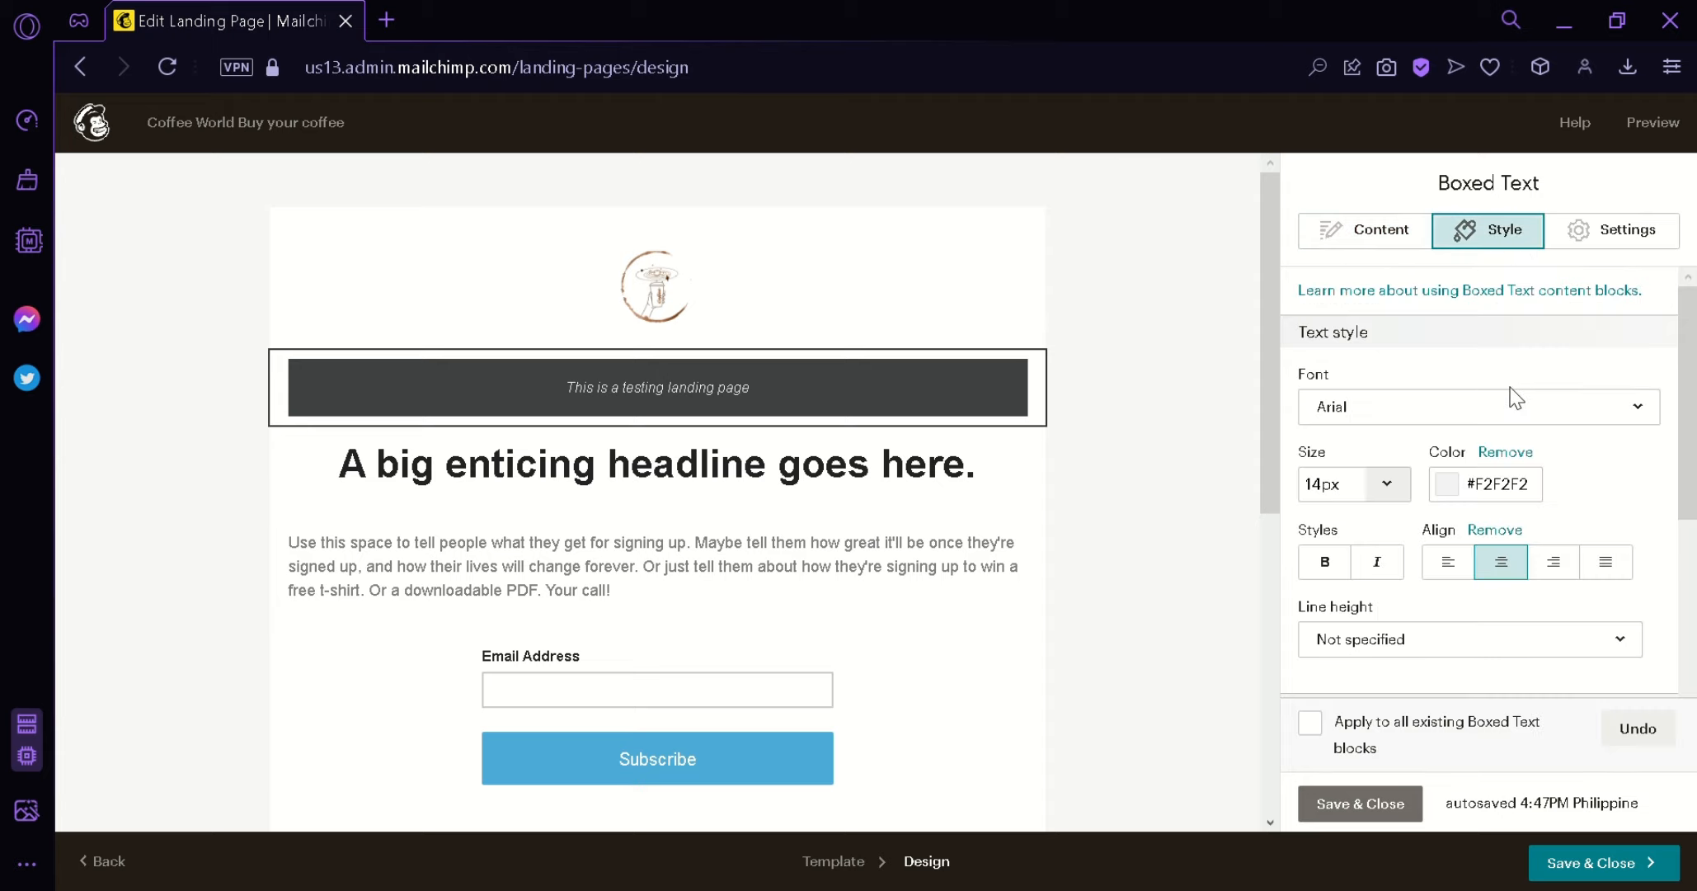
pyautogui.scroll(-3, 1508, 396)
pyautogui.scroll(3, 1451, 429)
pyautogui.click(1386, 483)
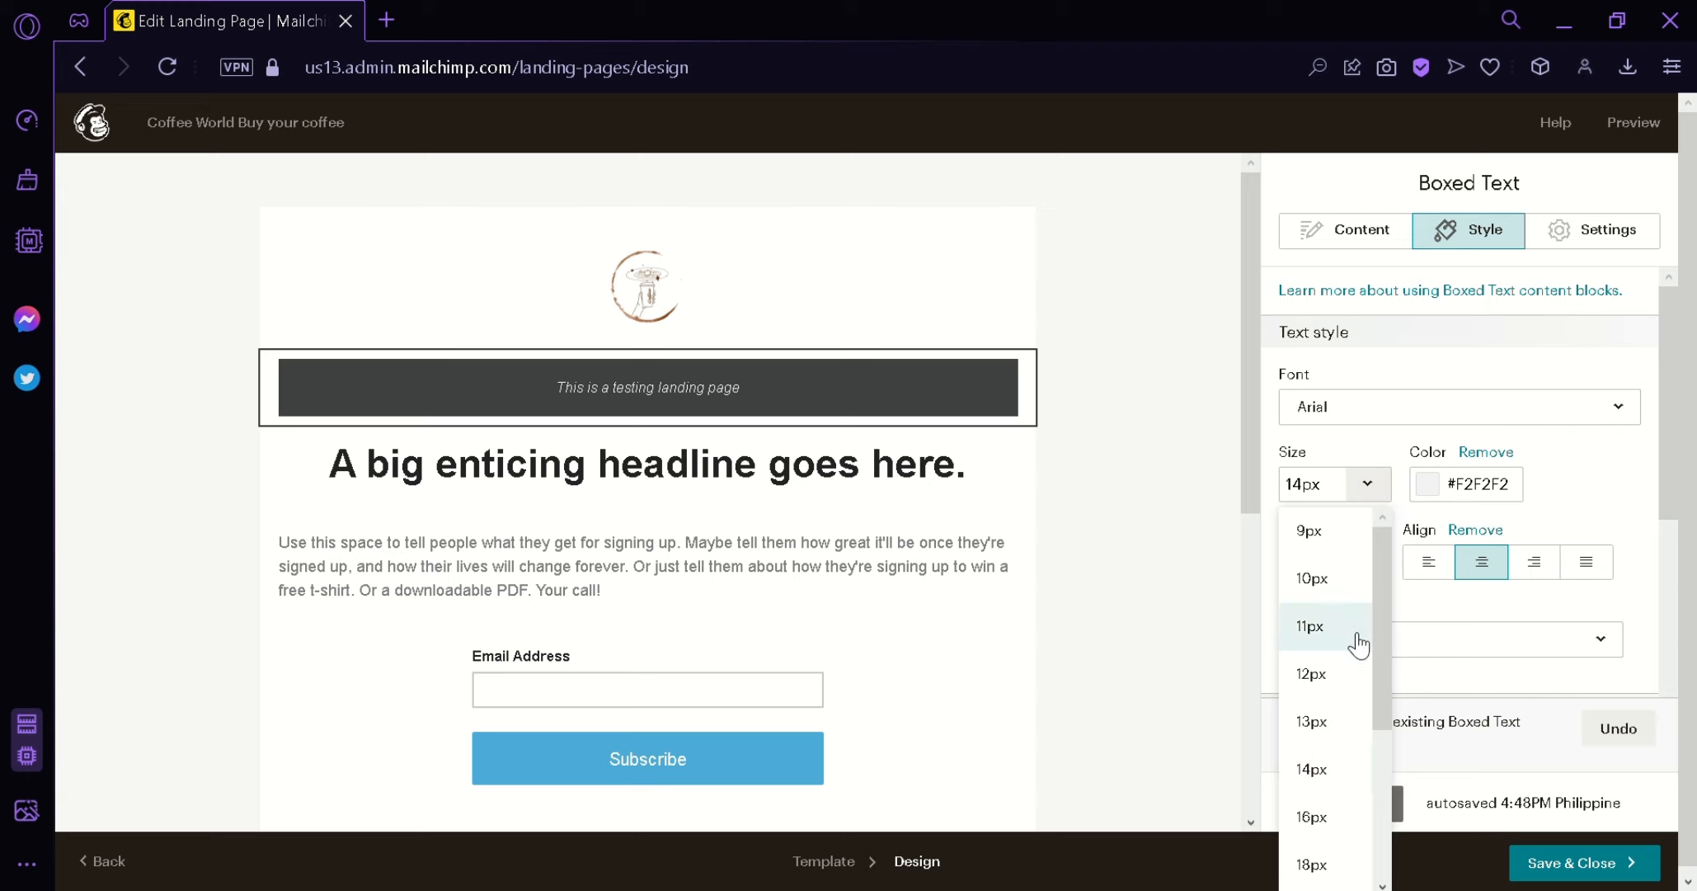
pyautogui.scroll(-3, 1340, 833)
pyautogui.click(1334, 817)
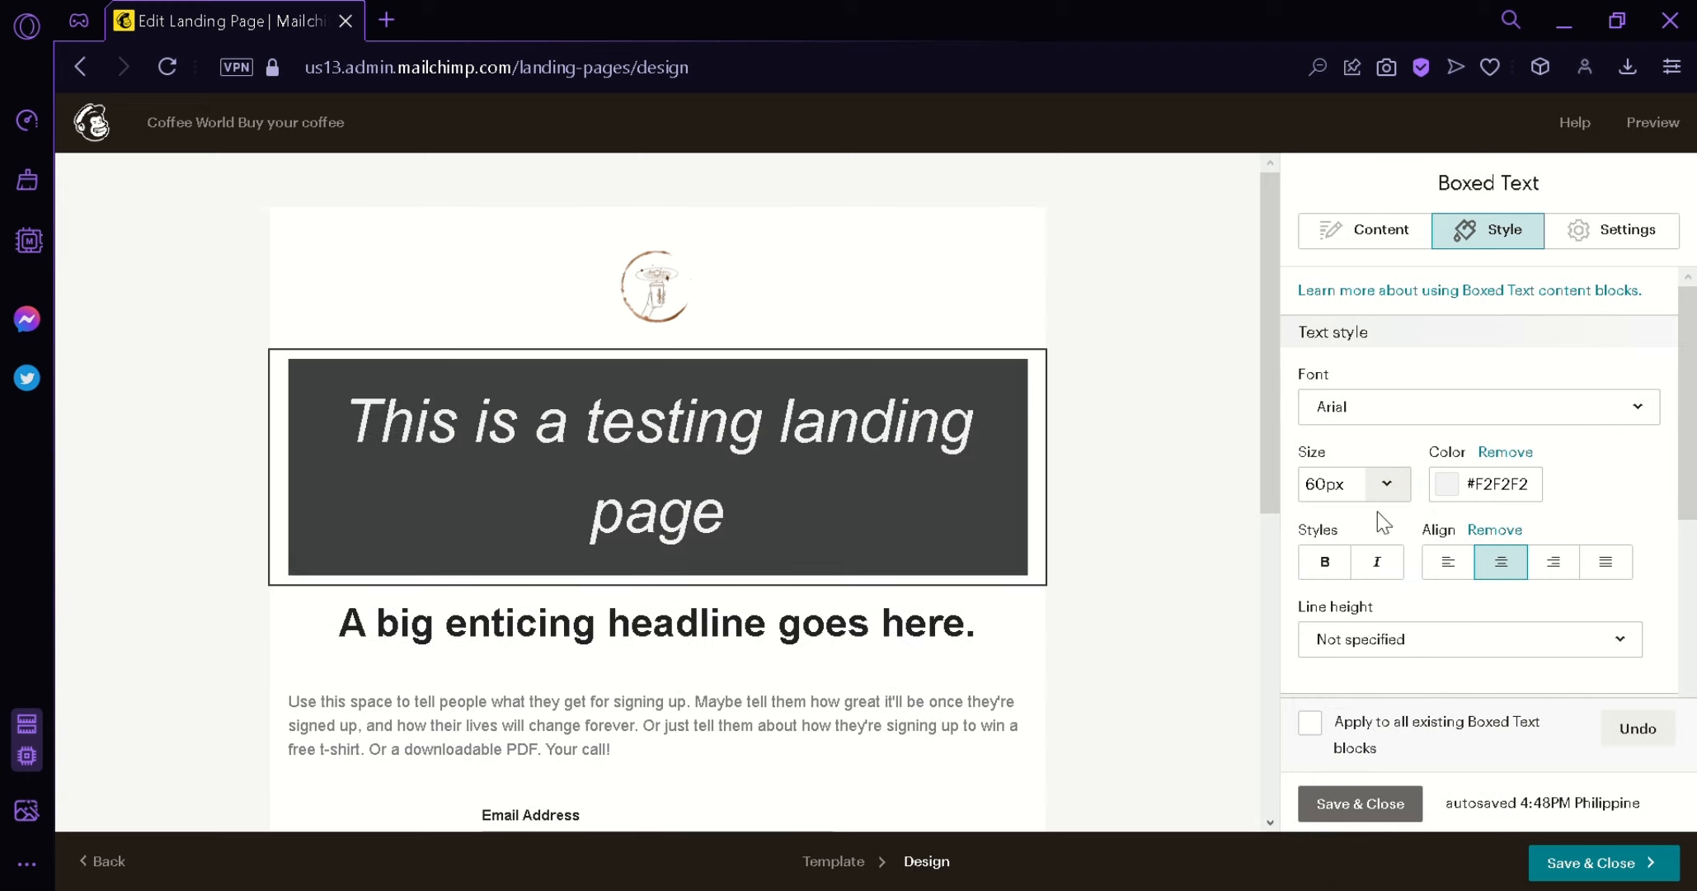
pyautogui.click(1386, 483)
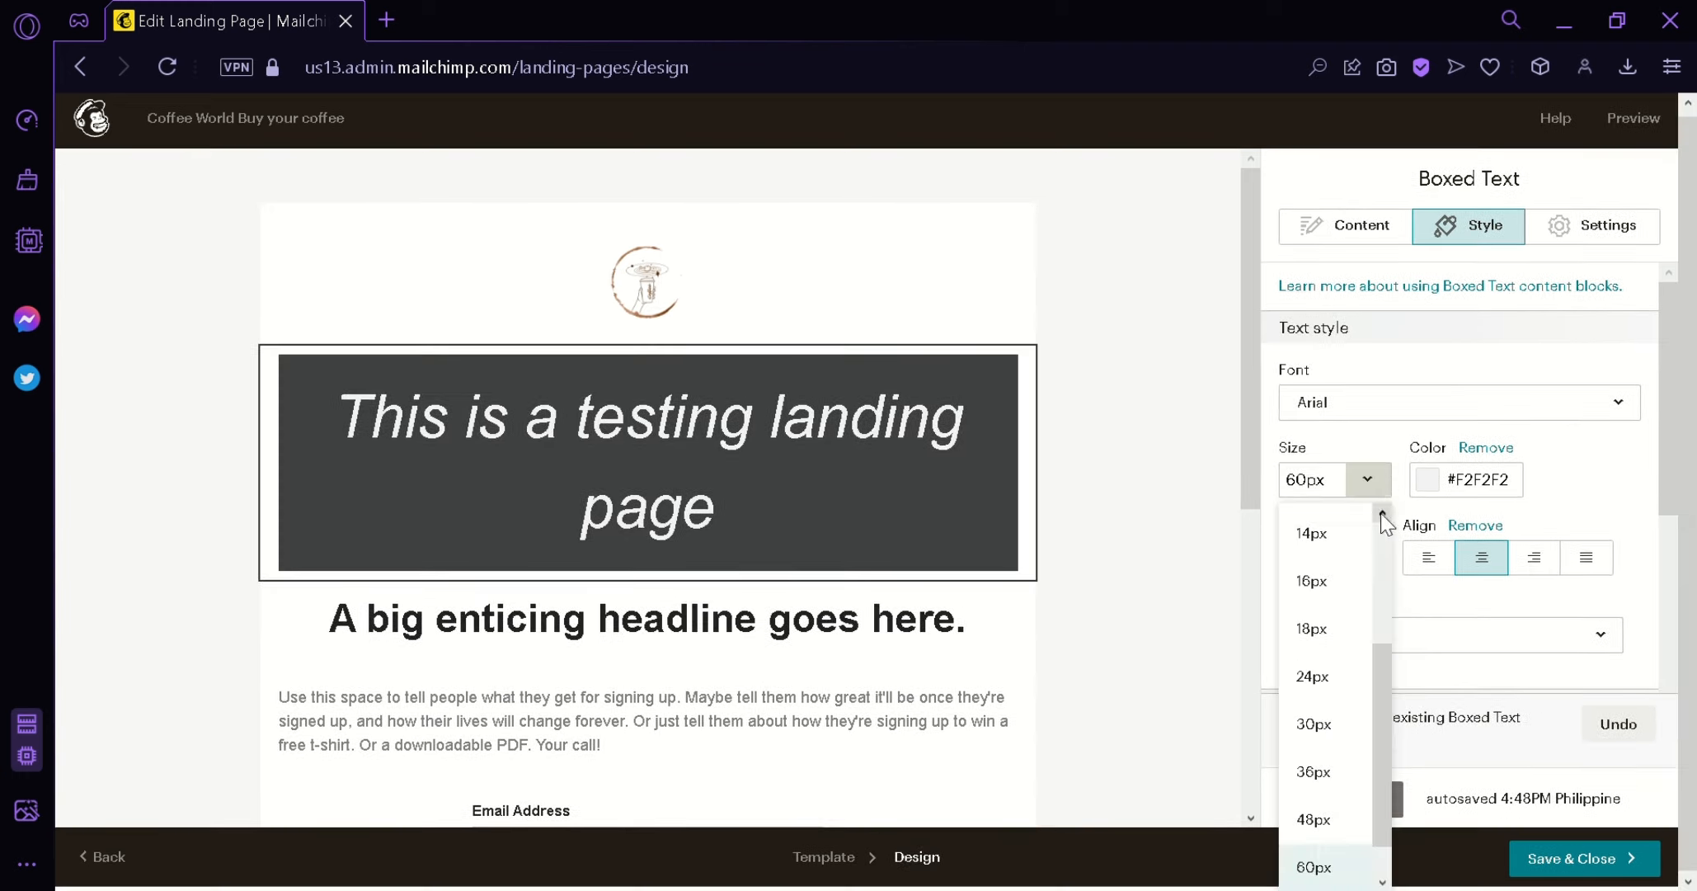
pyautogui.click(1320, 724)
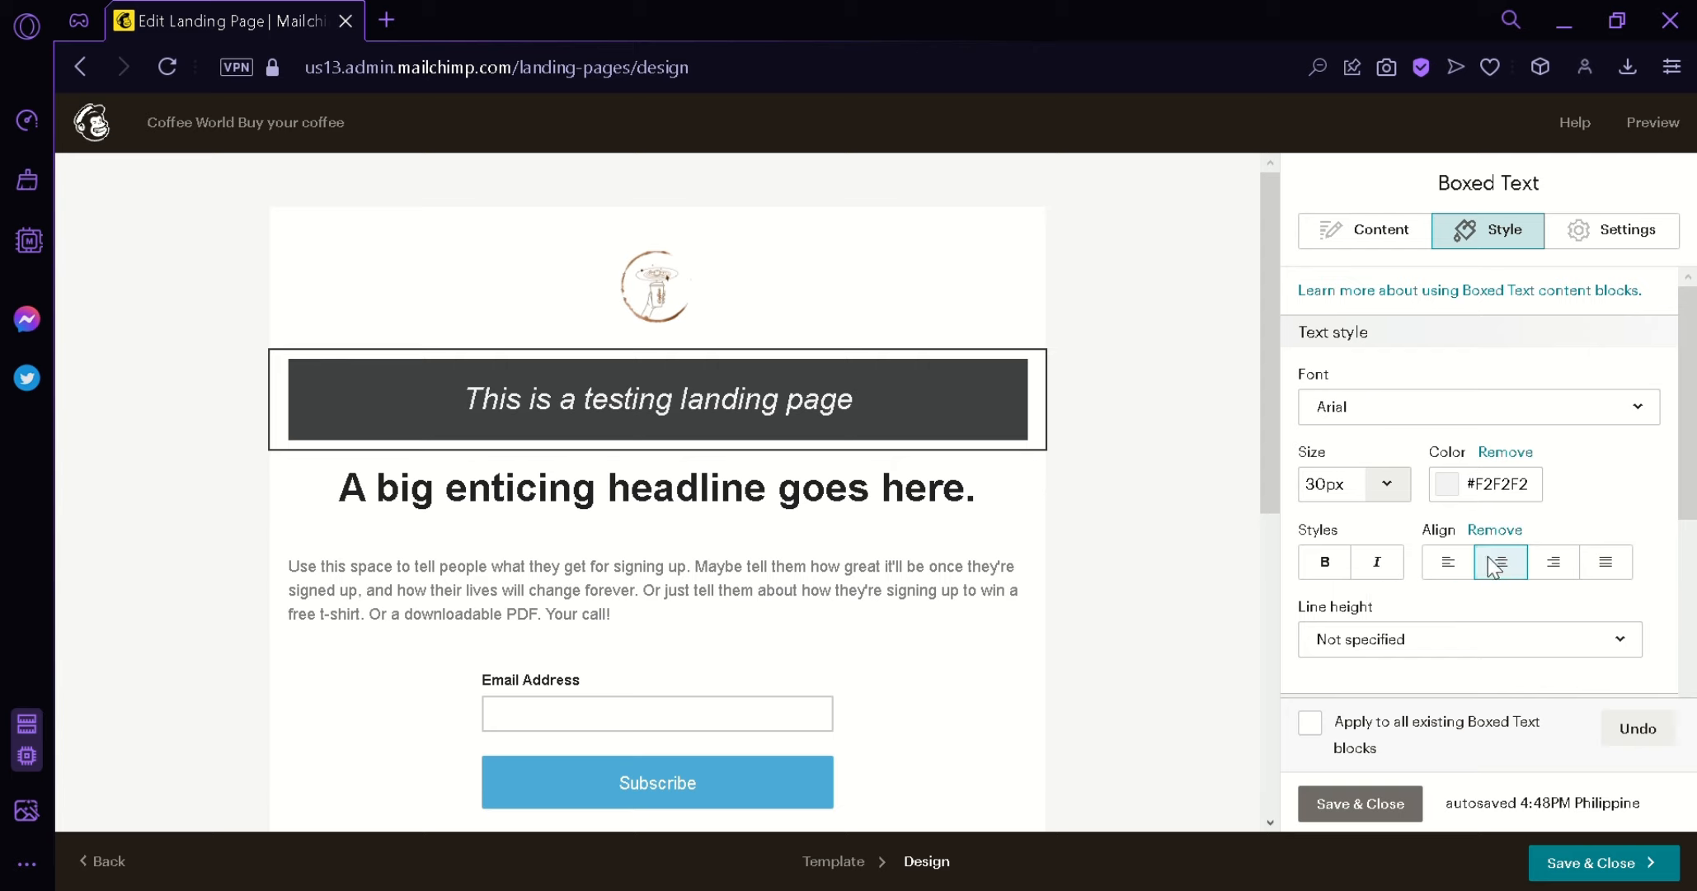
# - Try left, right and justified alignment on the boxed text and return it to centered
pyautogui.click(1451, 562)
pyautogui.click(1501, 568)
pyautogui.click(1551, 569)
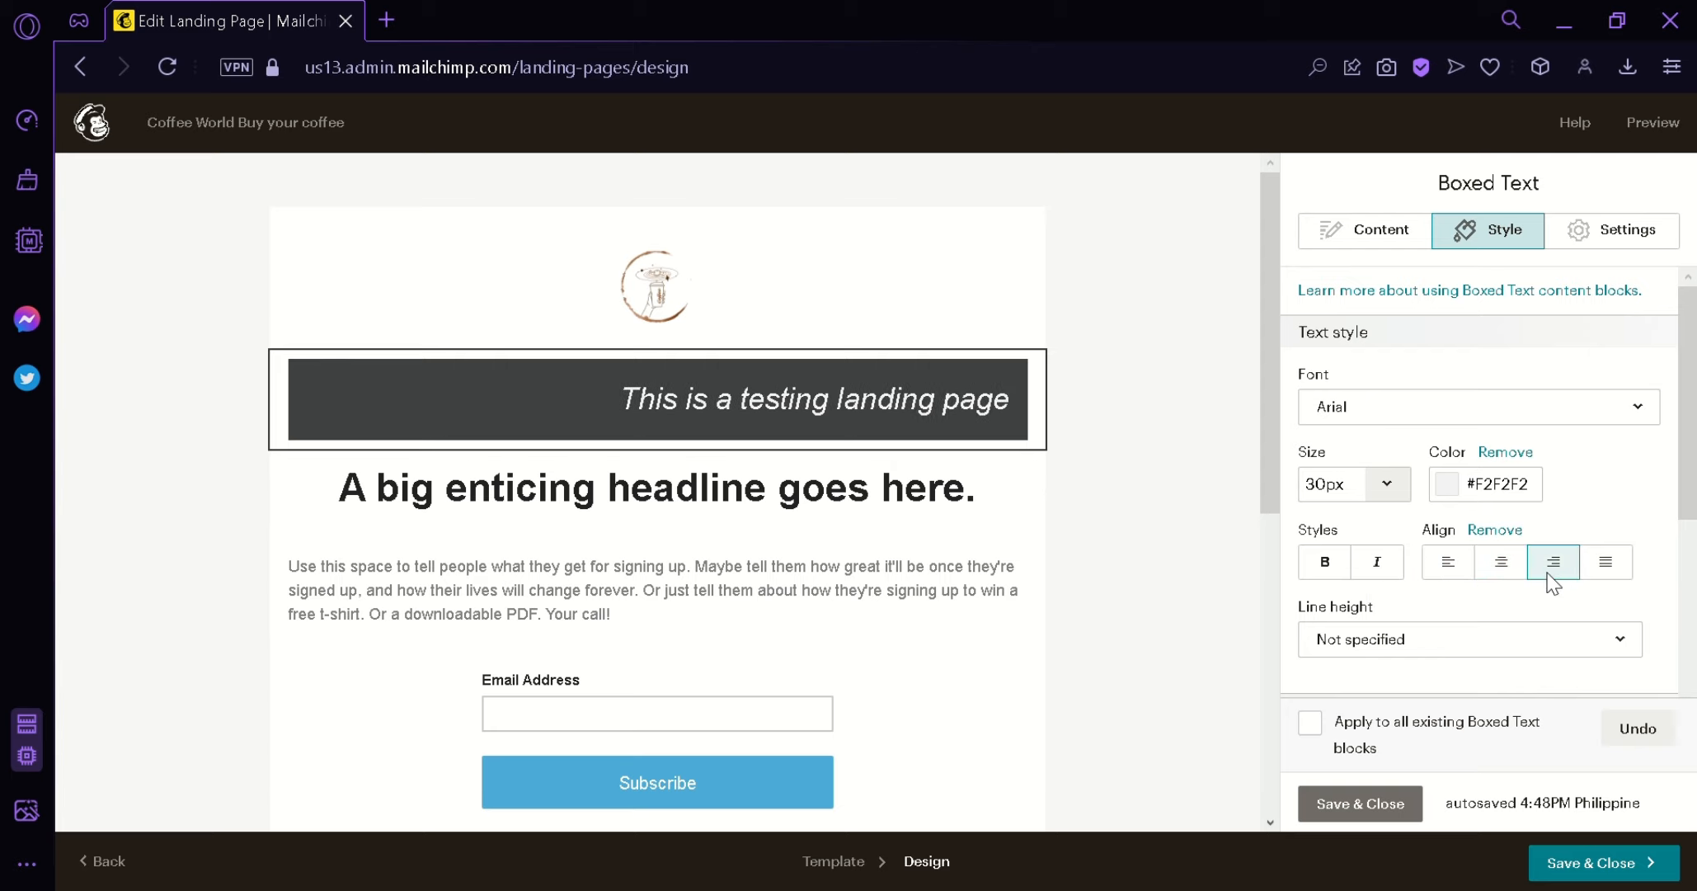
pyautogui.click(1606, 561)
pyautogui.click(1501, 561)
# - Try Double space line height on the boxed text and reset it to Not specified
pyautogui.click(1514, 651)
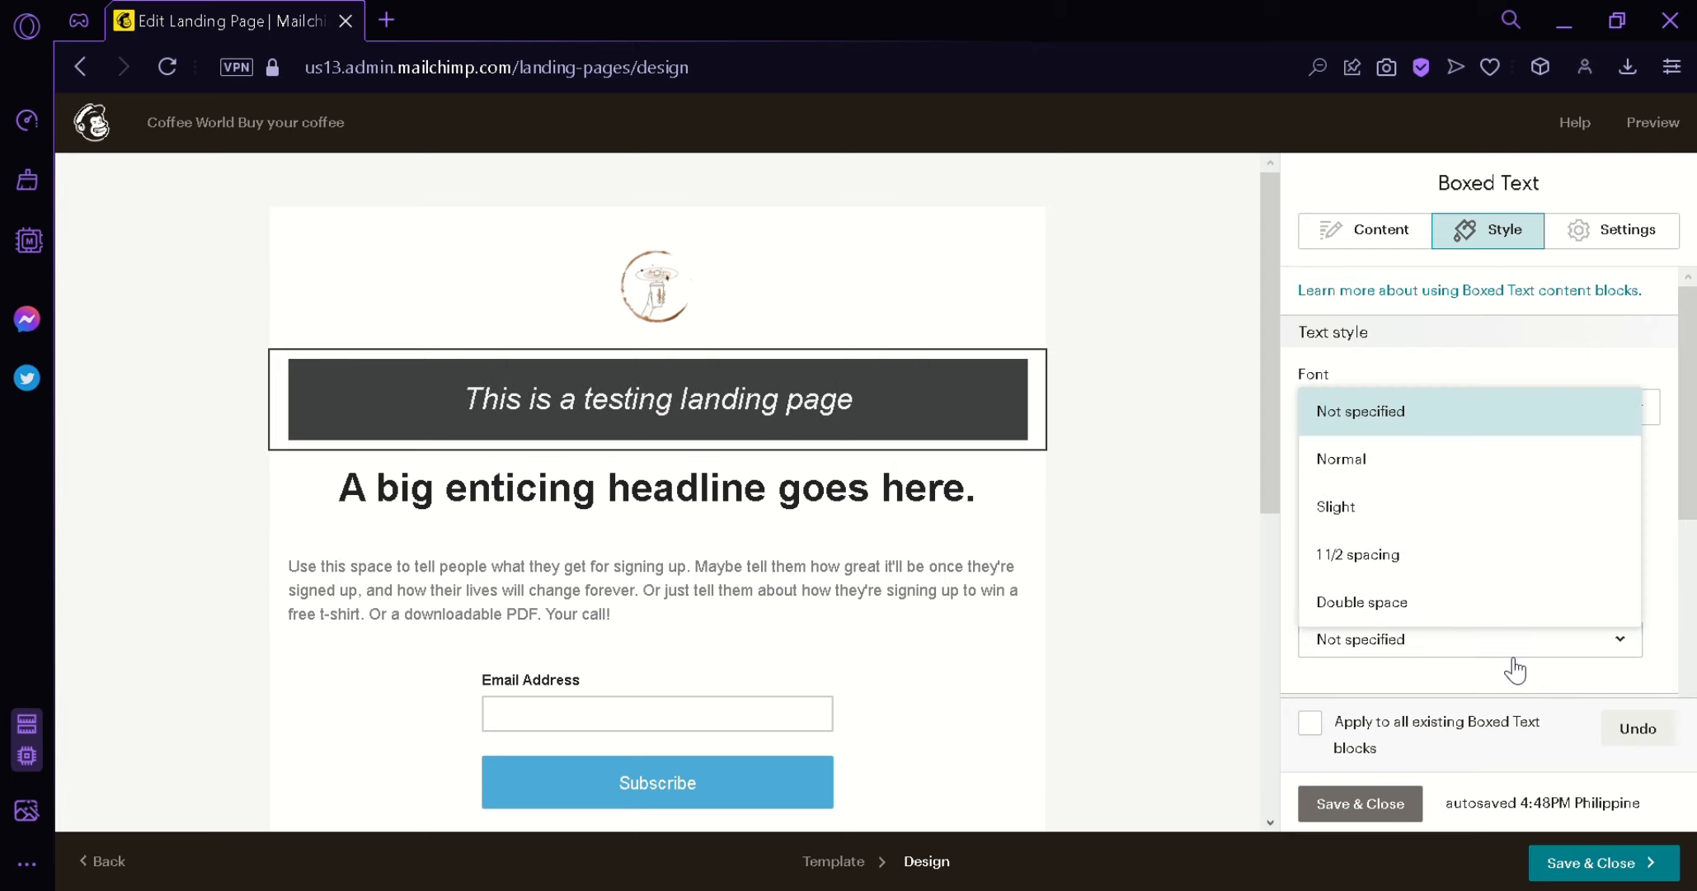
pyautogui.click(1497, 602)
pyautogui.click(1489, 647)
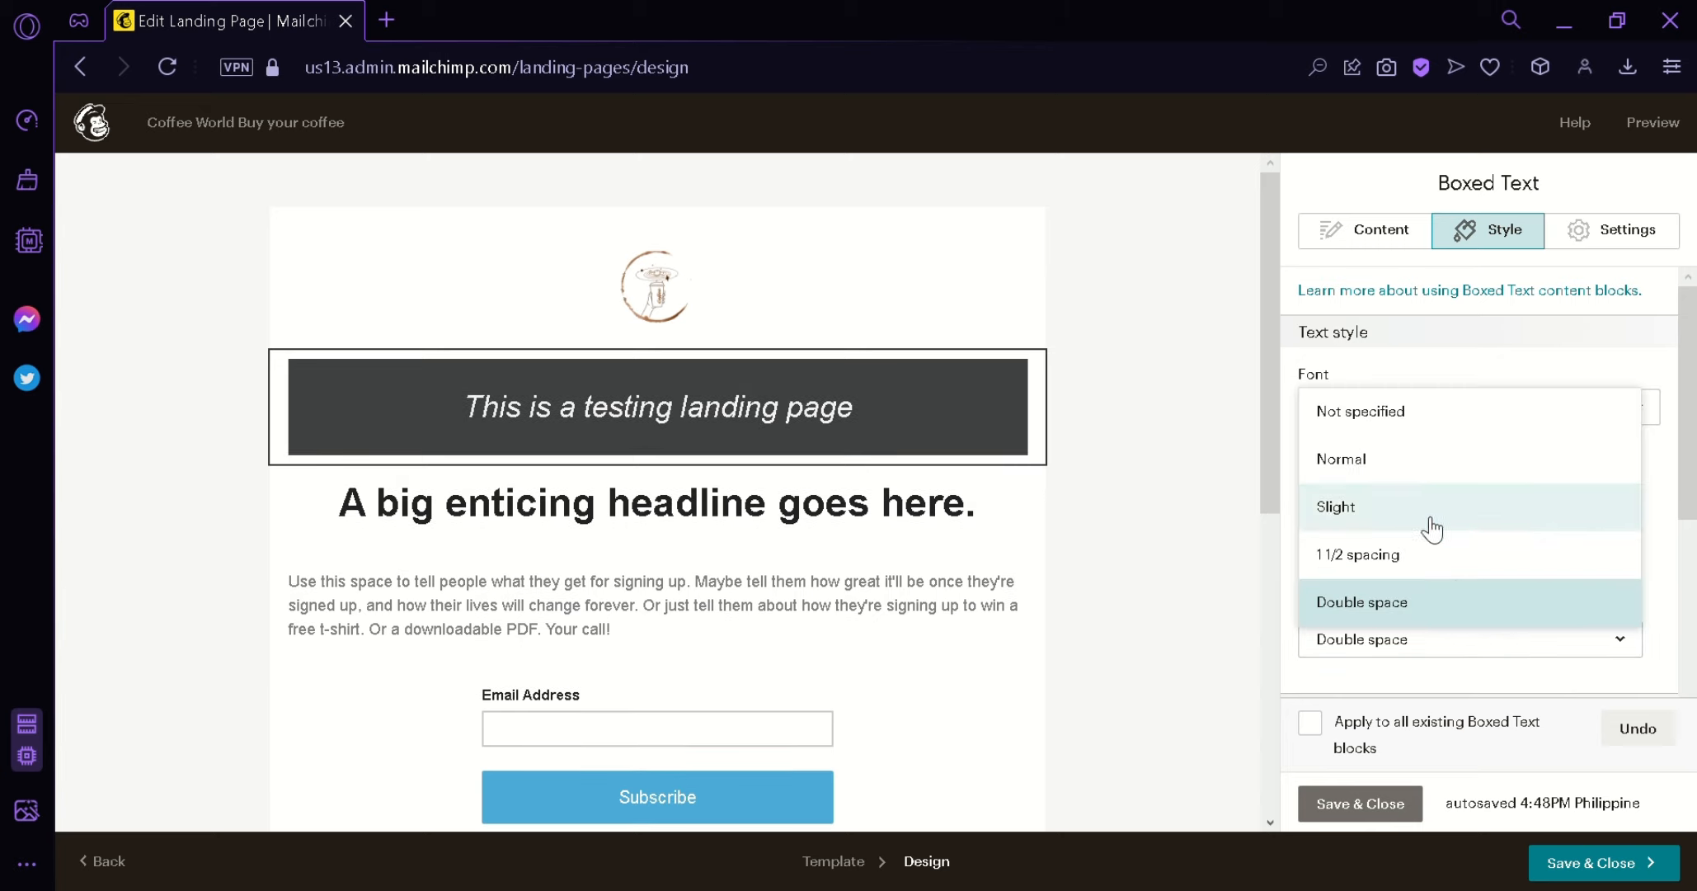
pyautogui.click(1410, 411)
pyautogui.scroll(-5, 1474, 627)
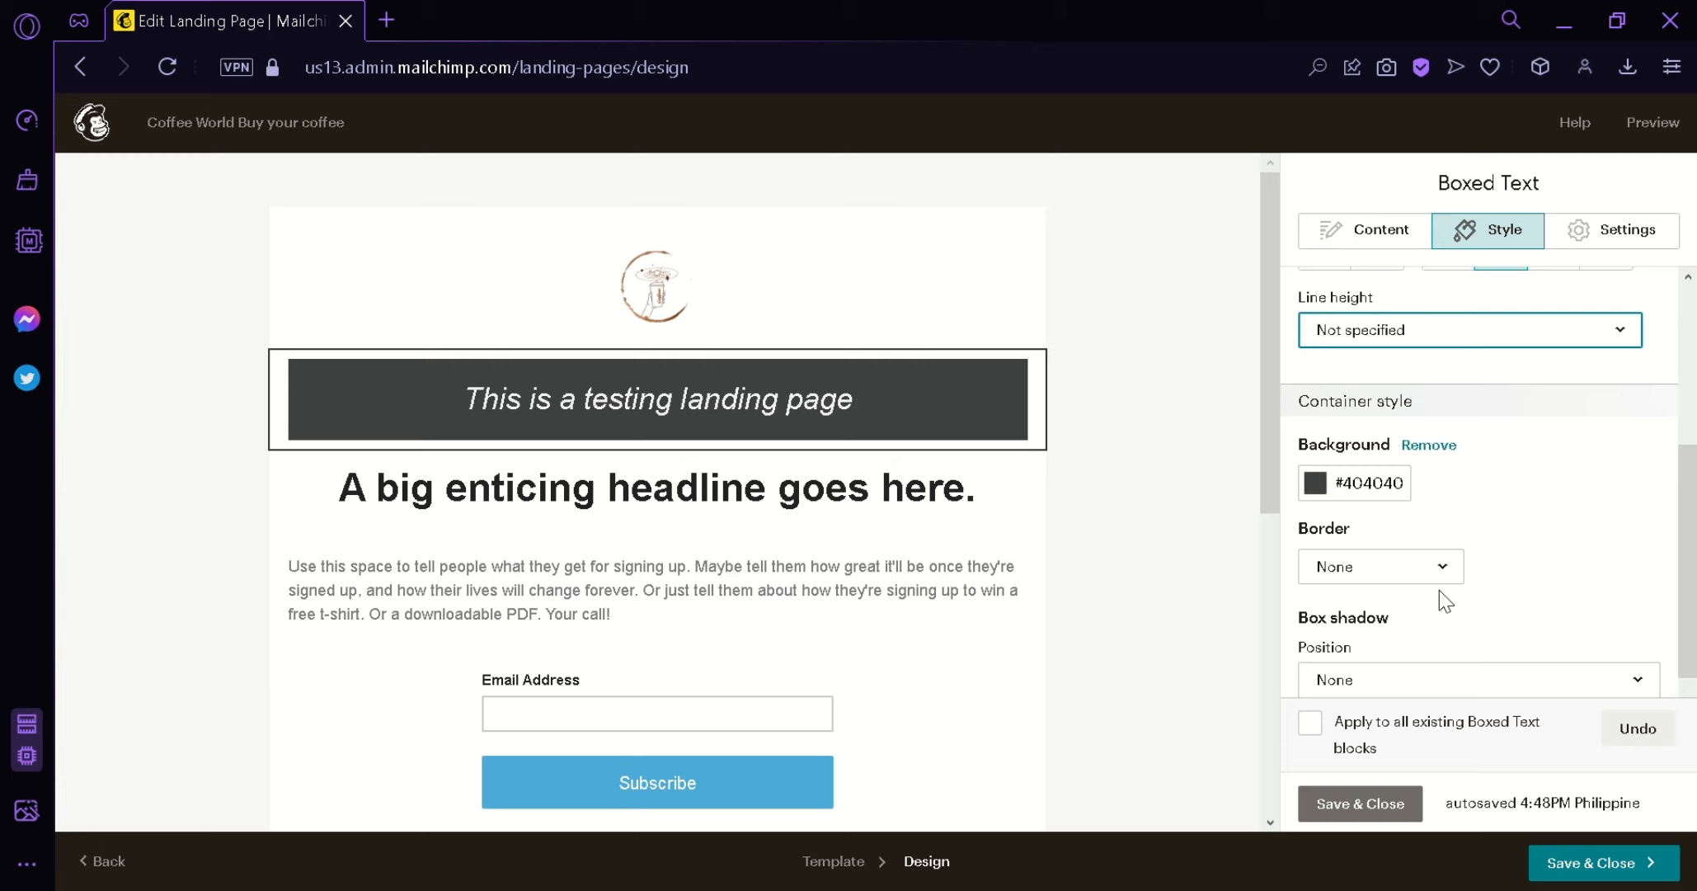
# - Try a 2-column layout with a narrower first column on the boxed text, and return it to 1 column
pyautogui.scroll(-1, 1439, 590)
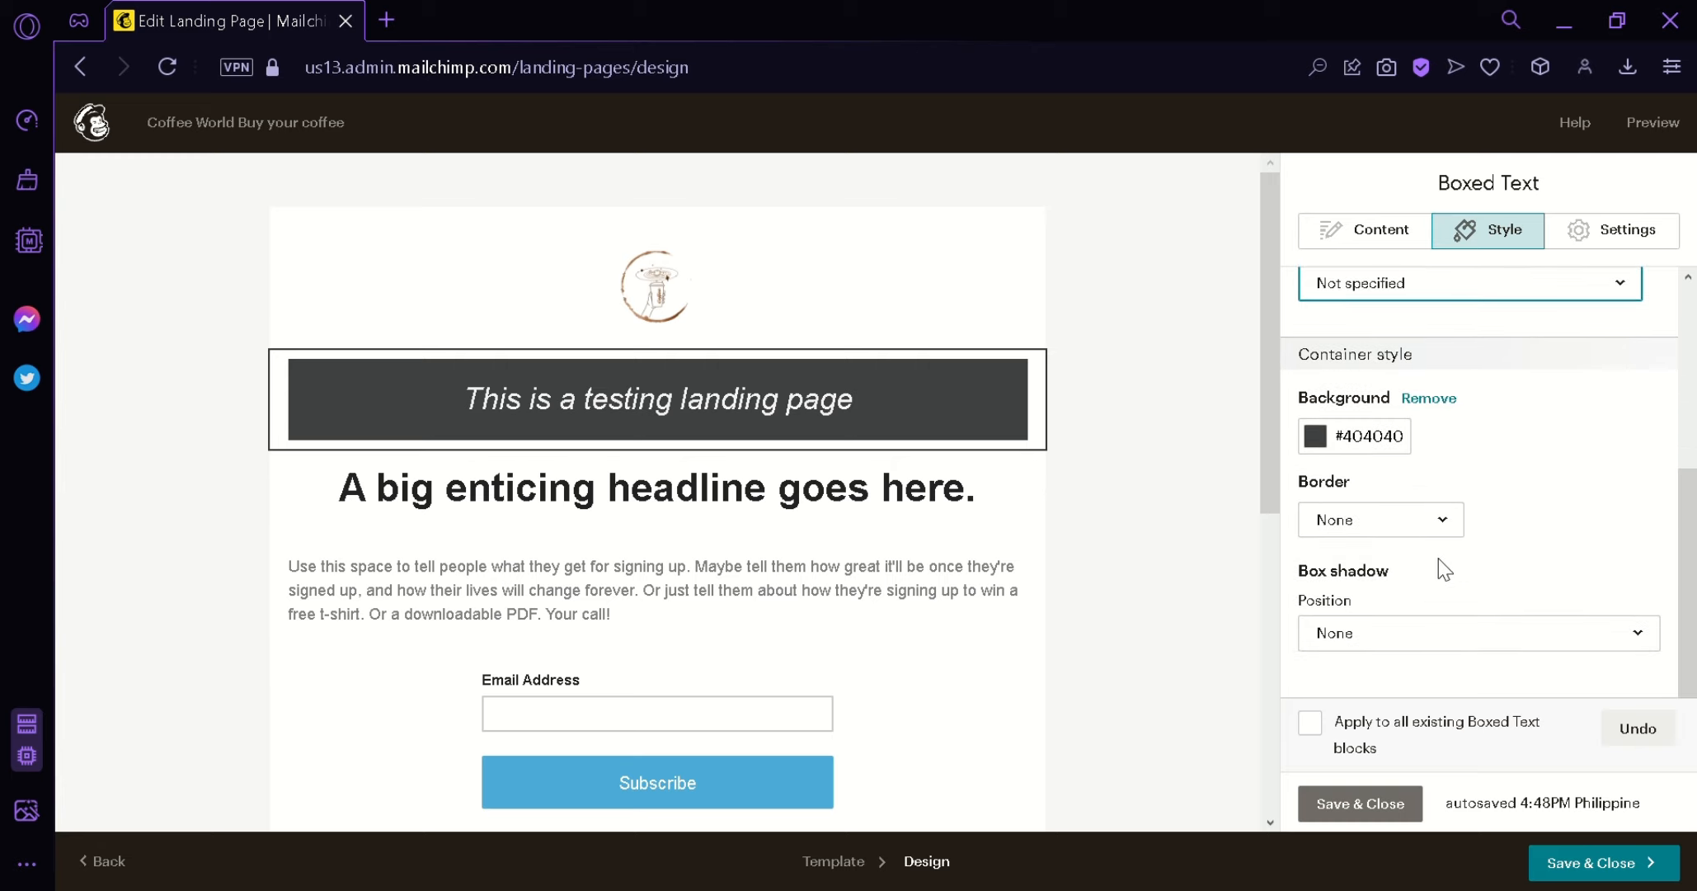
pyautogui.scroll(5, 1440, 528)
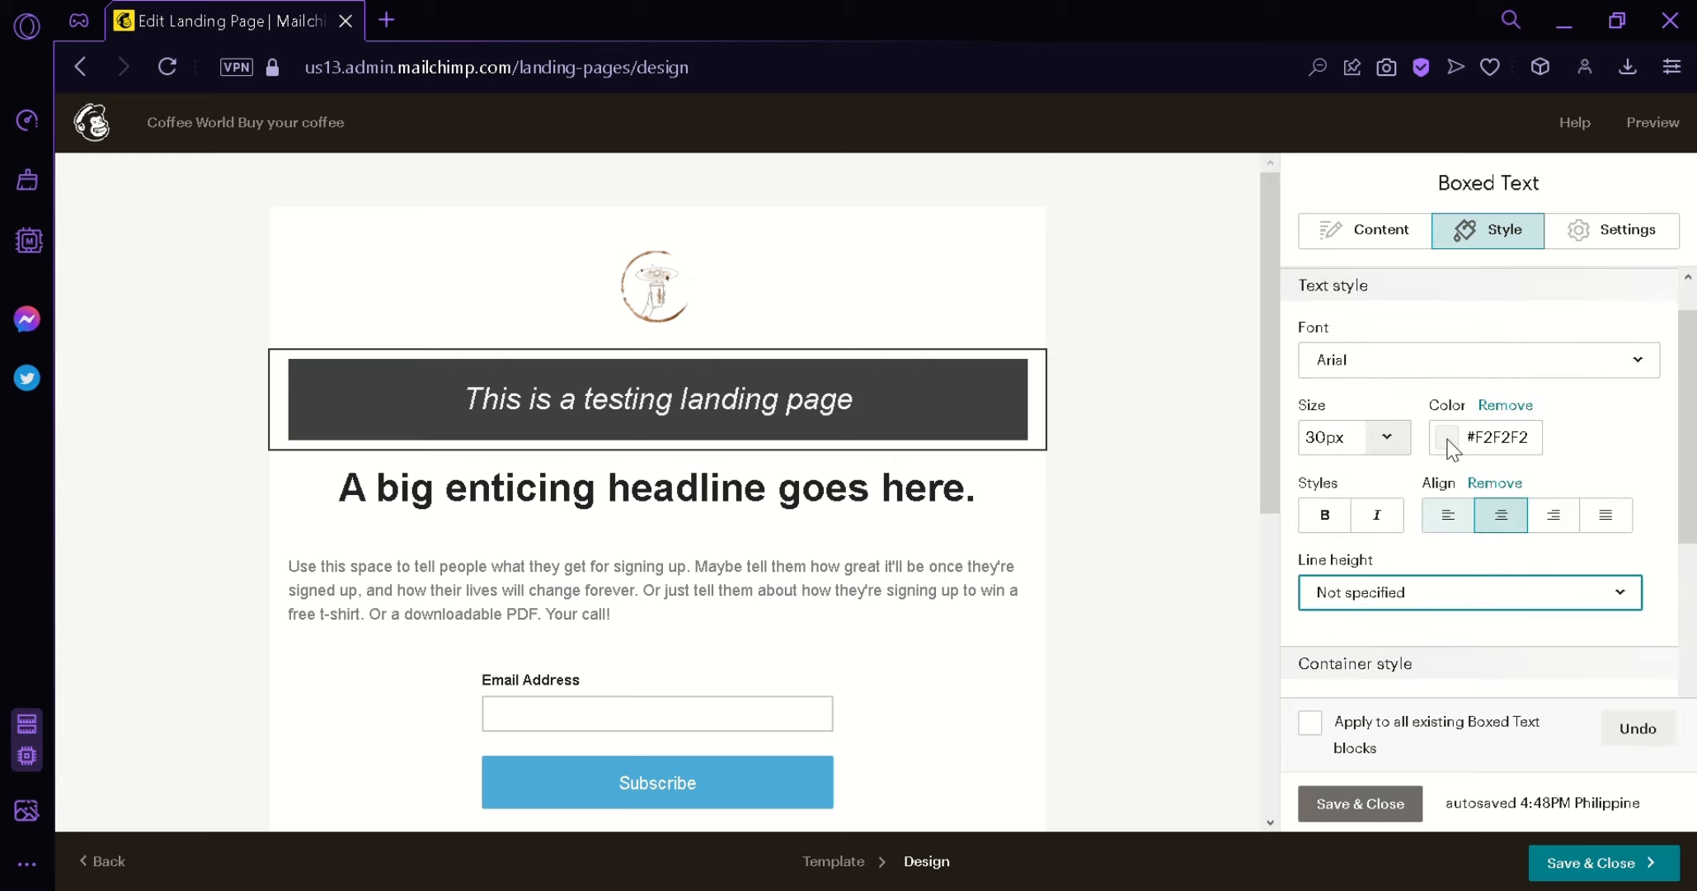
pyautogui.click(1587, 229)
pyautogui.click(1536, 368)
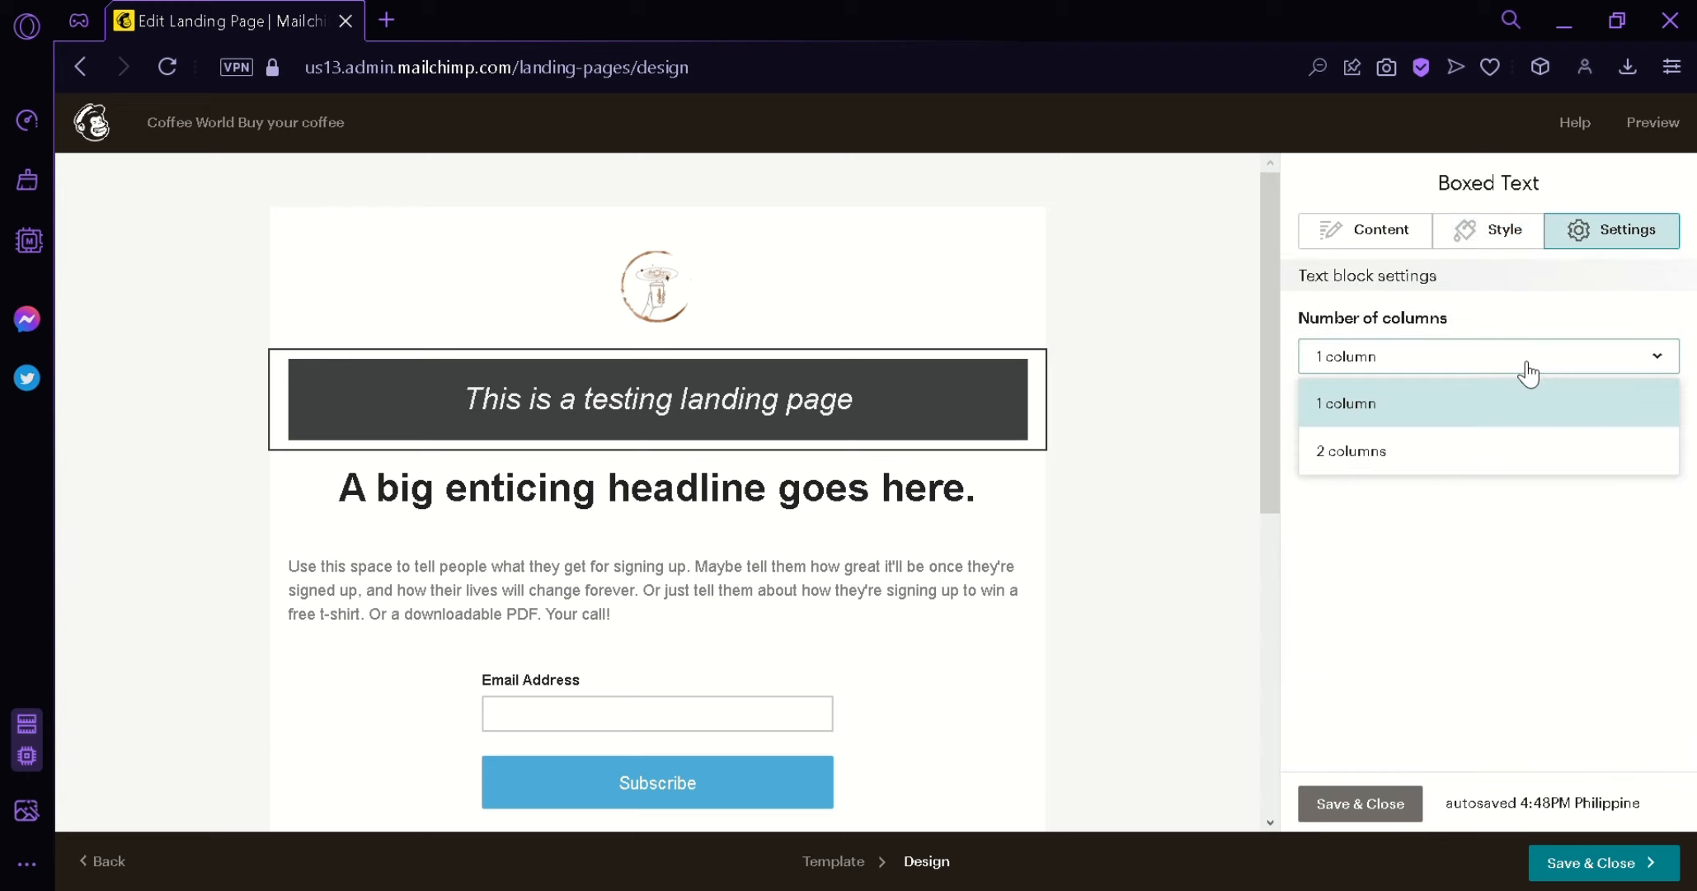
pyautogui.click(1549, 455)
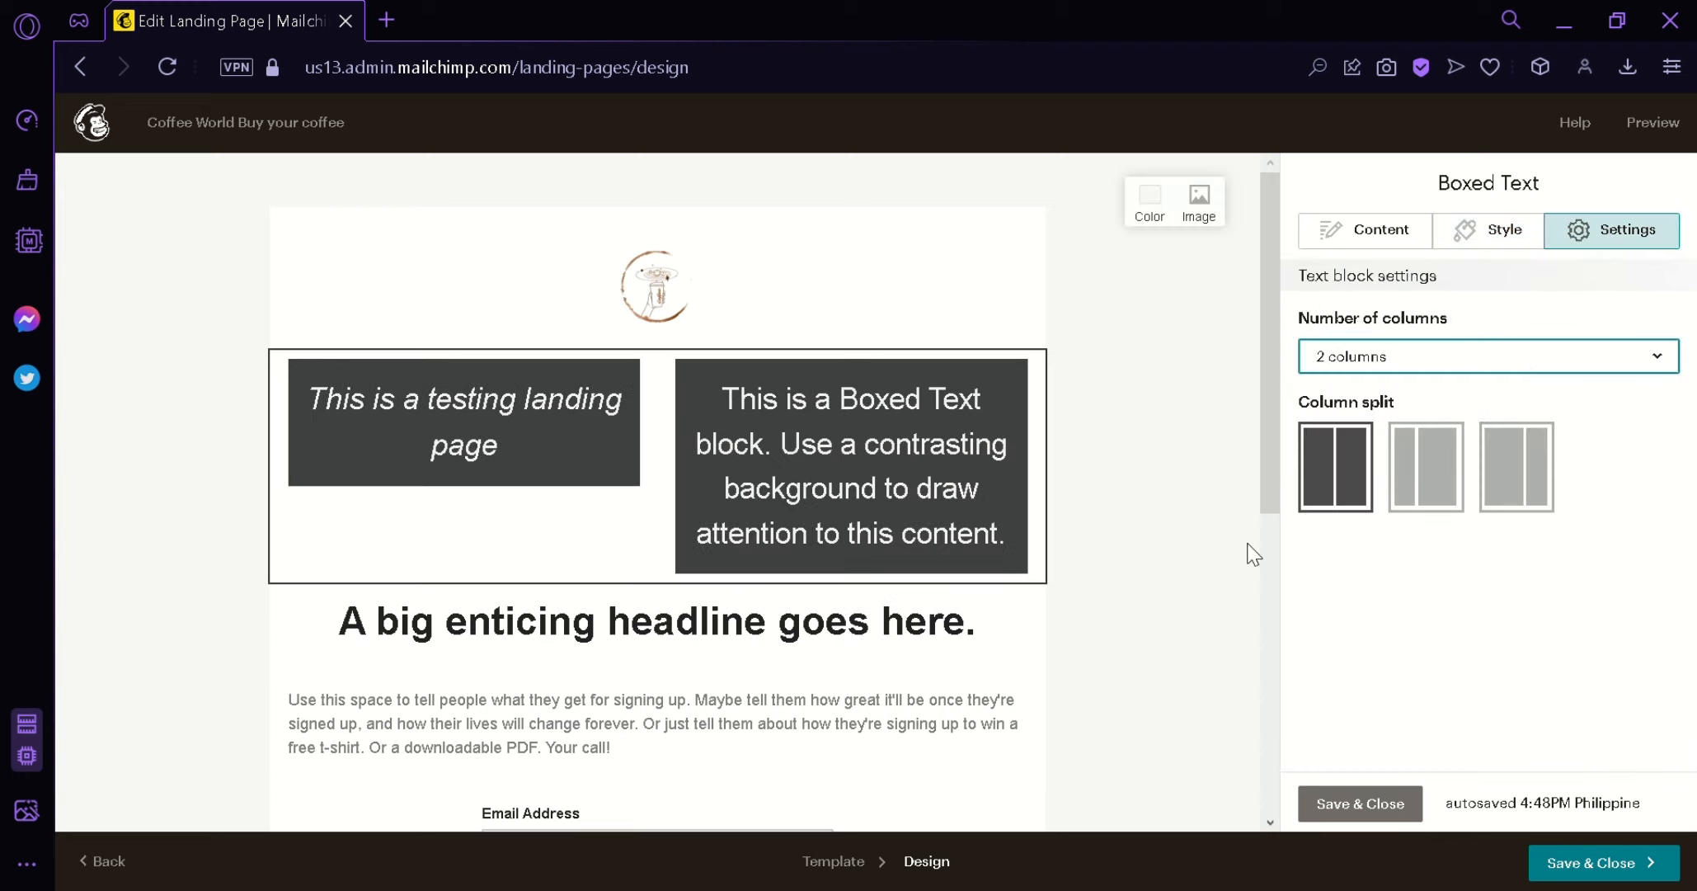
pyautogui.click(1431, 513)
pyautogui.click(1425, 505)
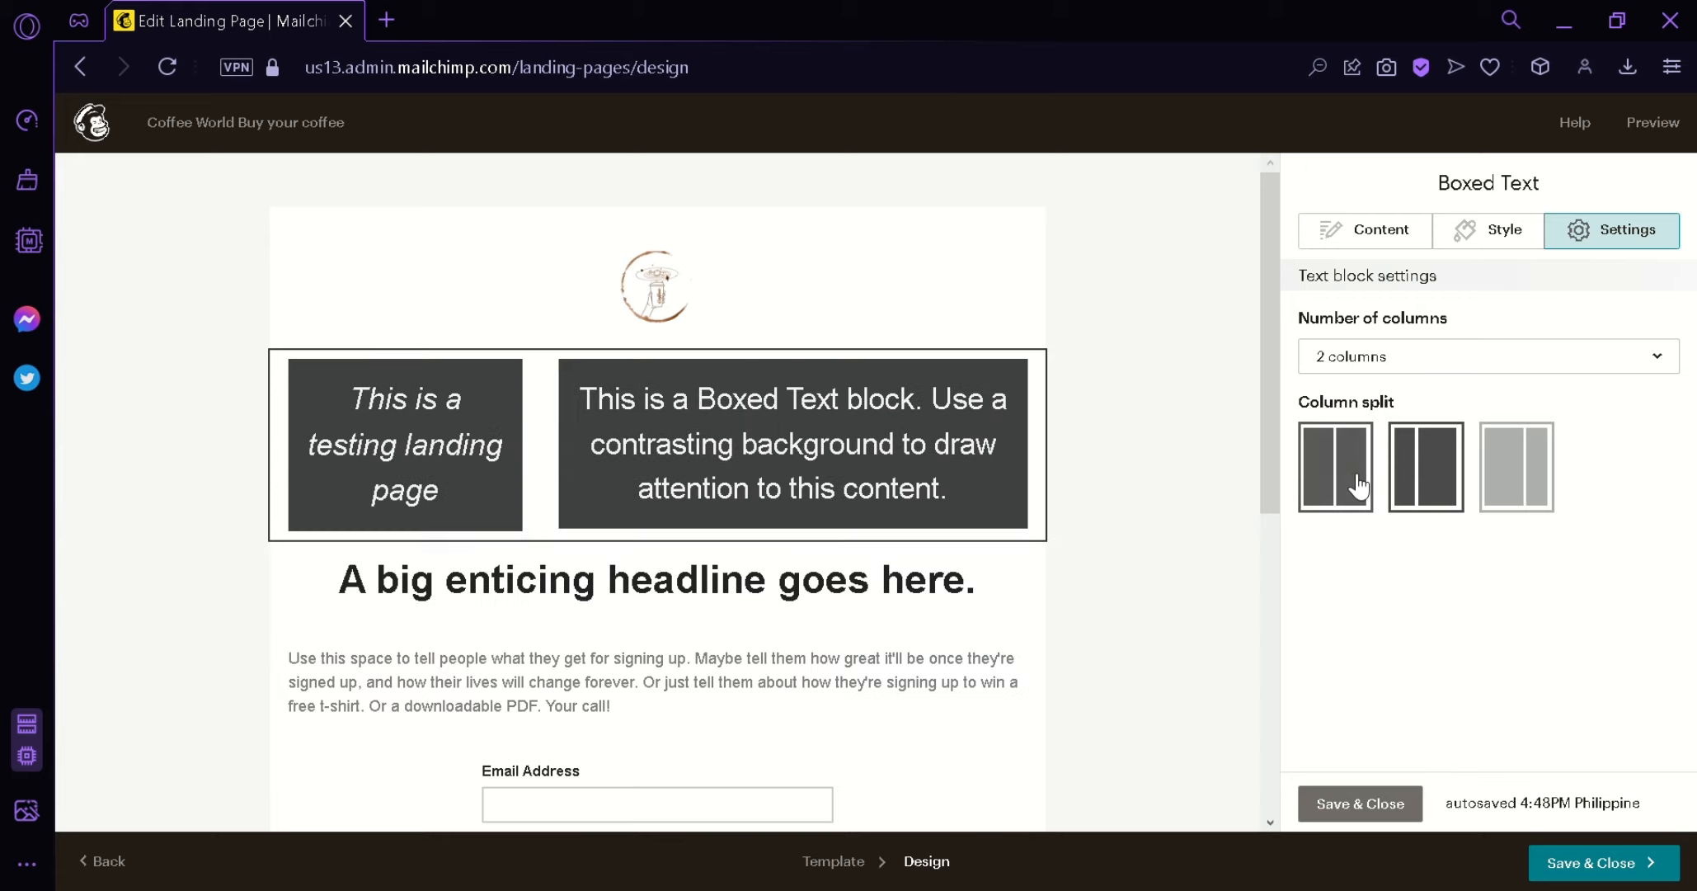
pyautogui.click(1353, 493)
pyautogui.click(1413, 359)
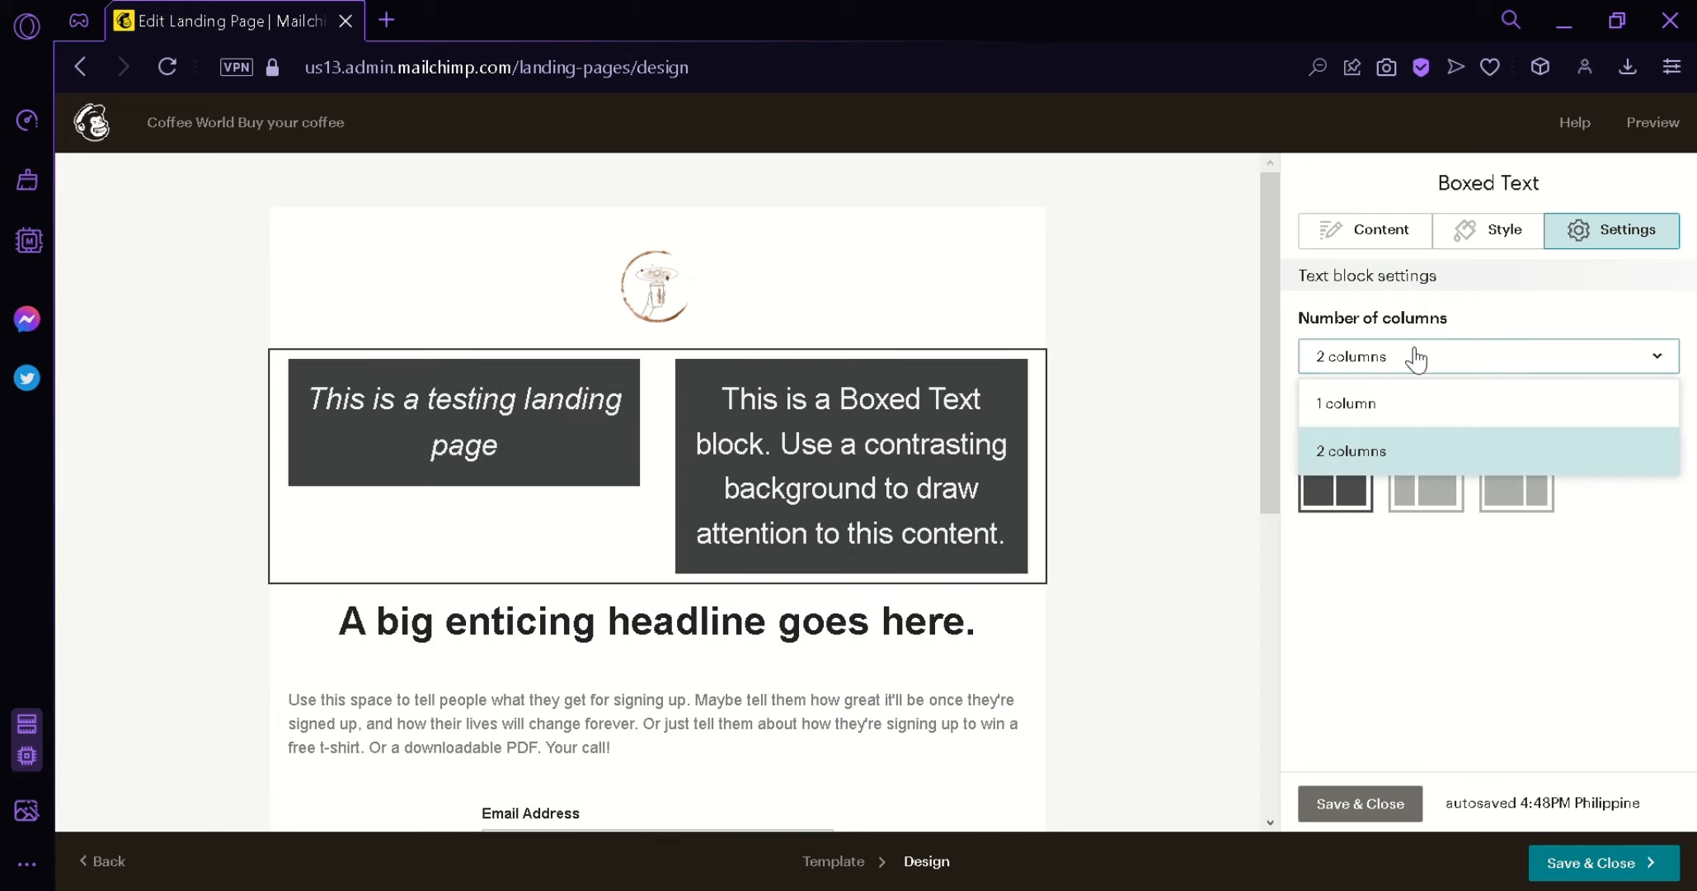
pyautogui.click(1405, 403)
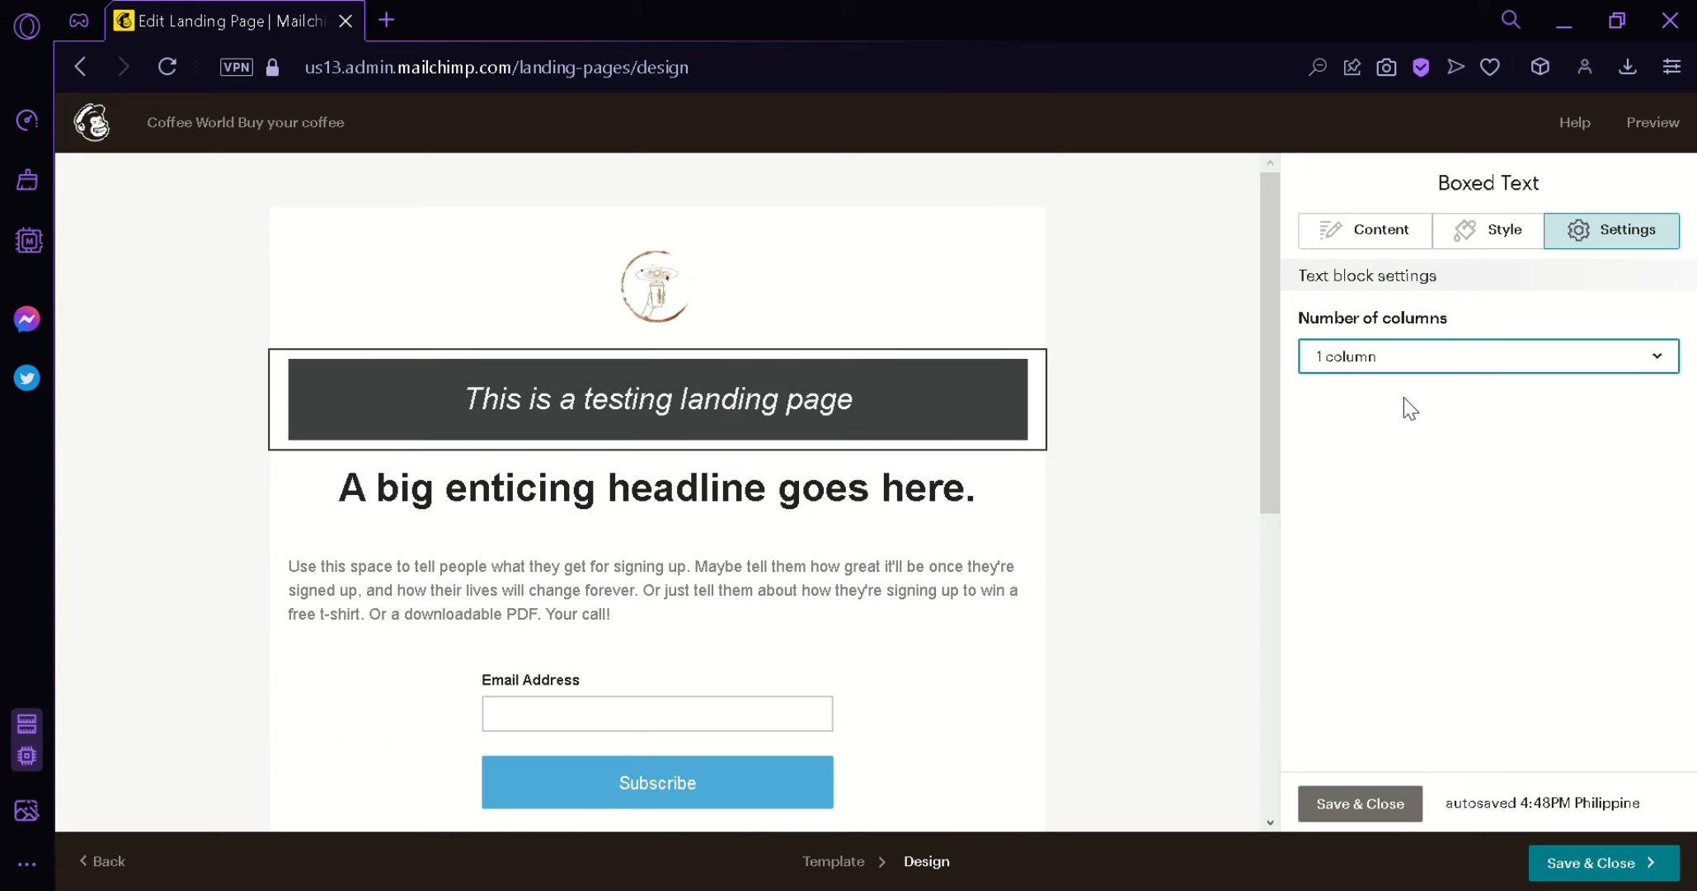
# - Save and close the boxed text block
pyautogui.click(1402, 808)
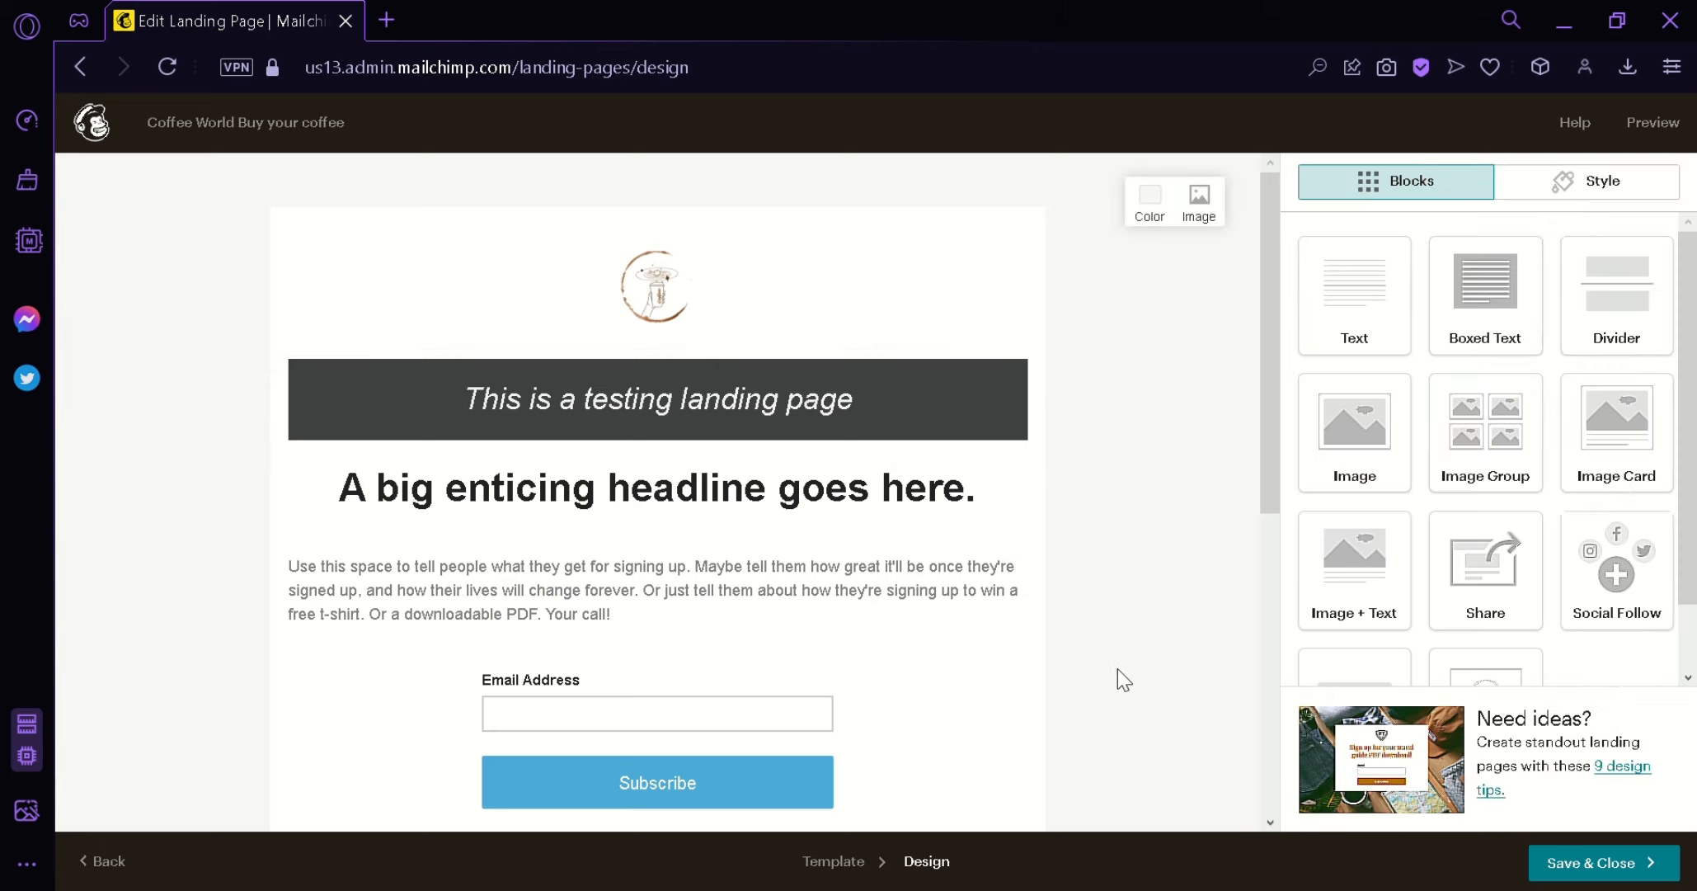
pyautogui.scroll(-3, 1114, 668)
pyautogui.scroll(3, 1084, 672)
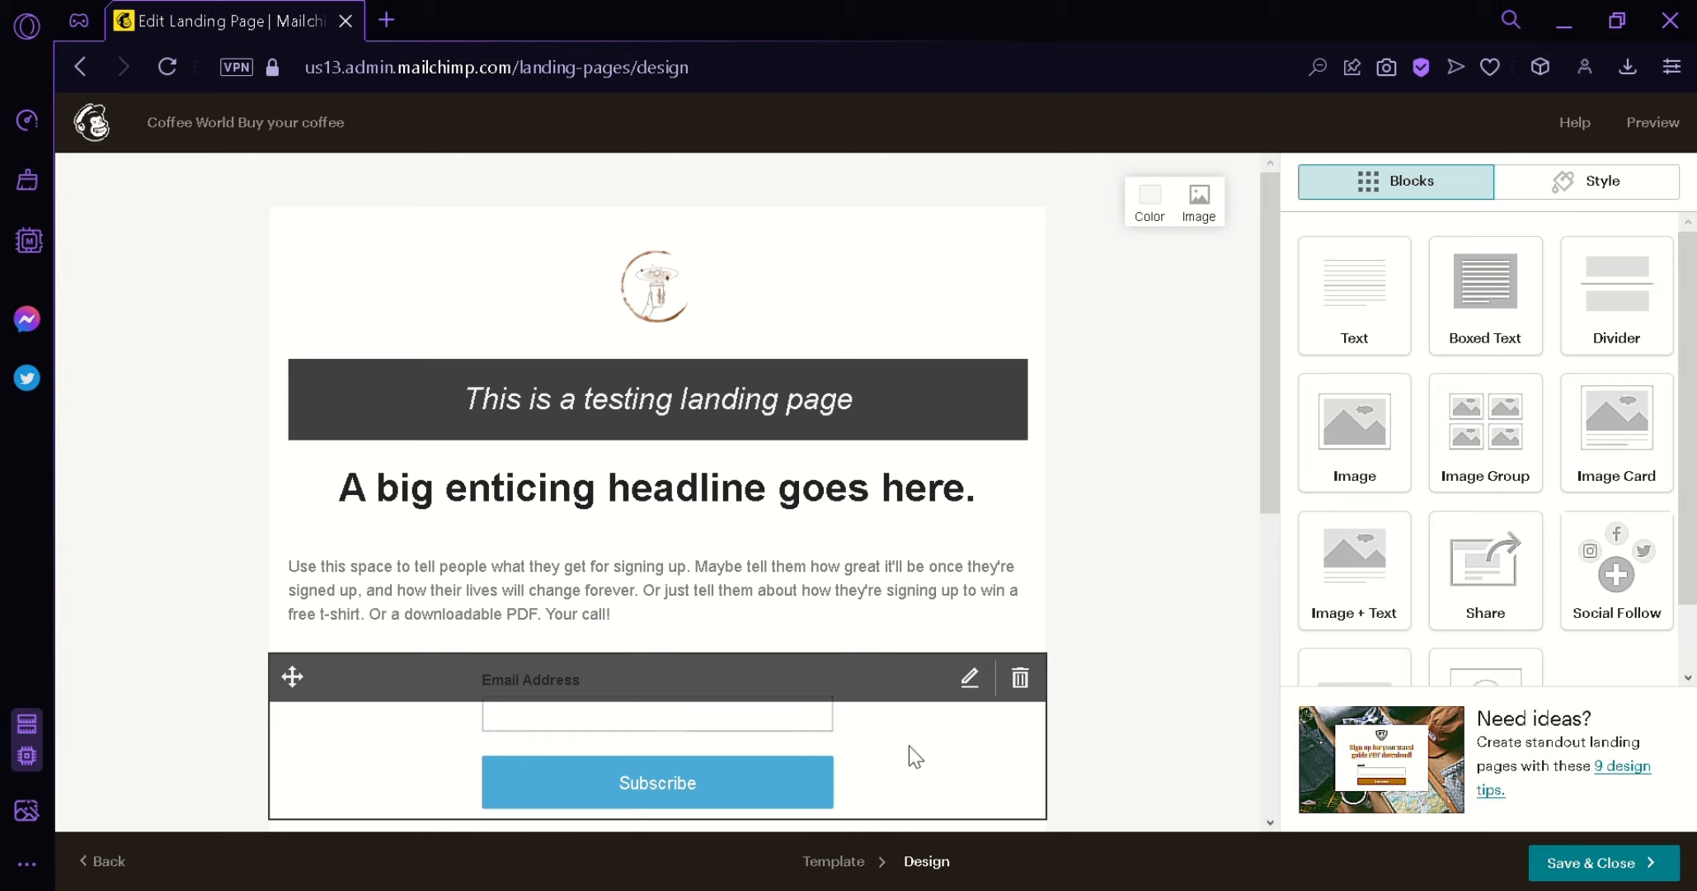
# - Add the Middle name, Last Name, Address and Phone Number fields to the signup form and review the extended form
pyautogui.click(969, 681)
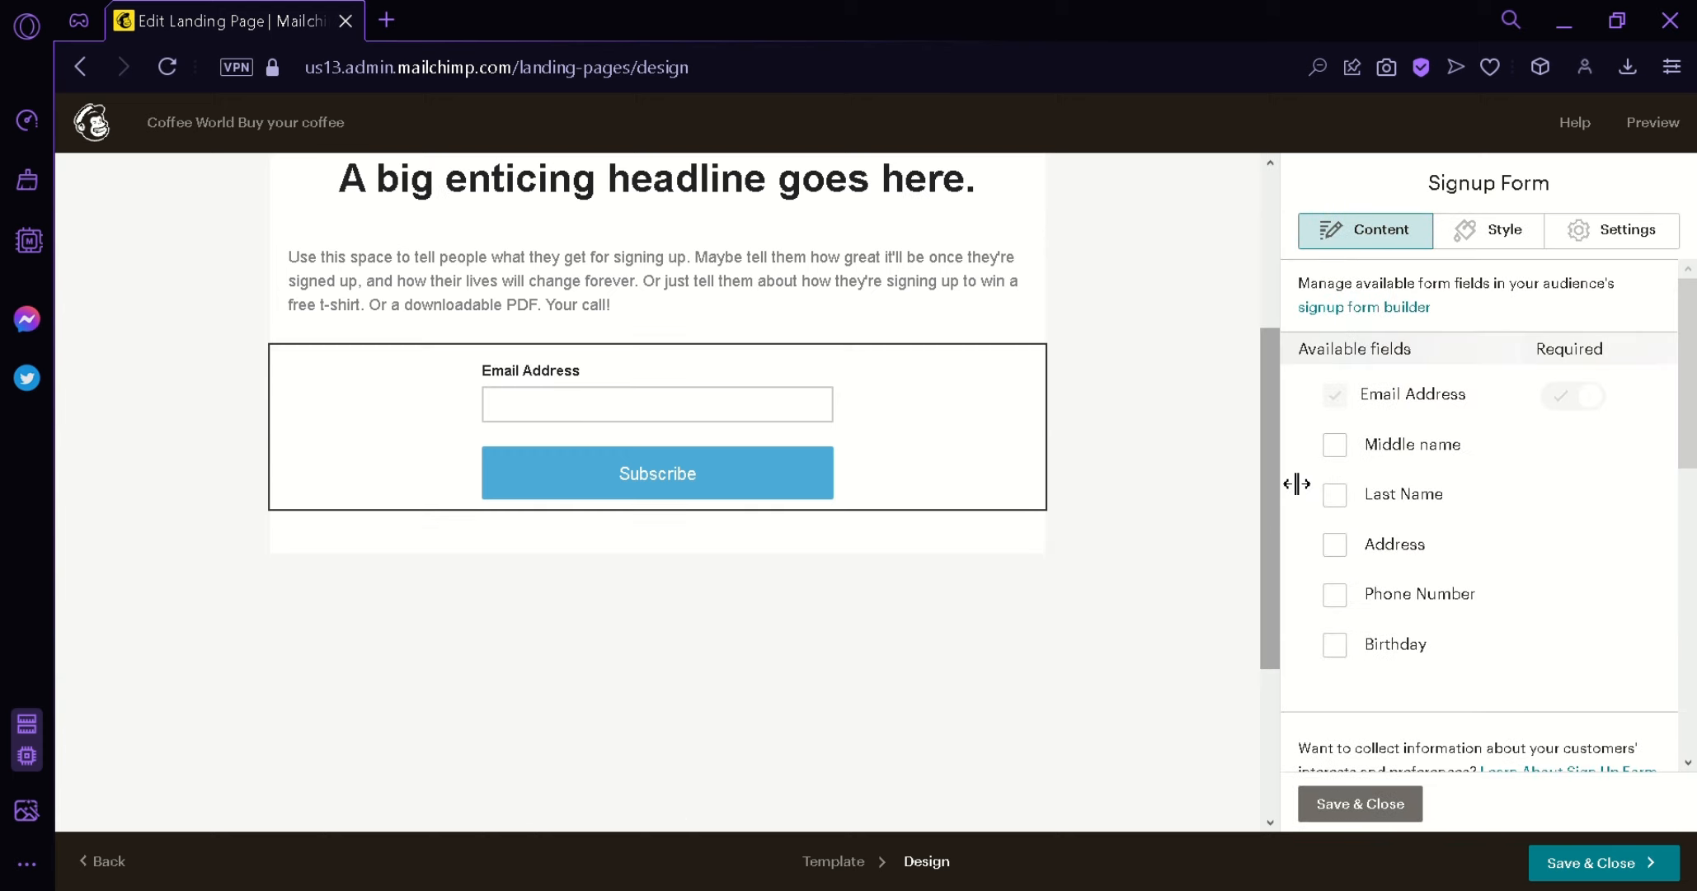
pyautogui.click(1335, 446)
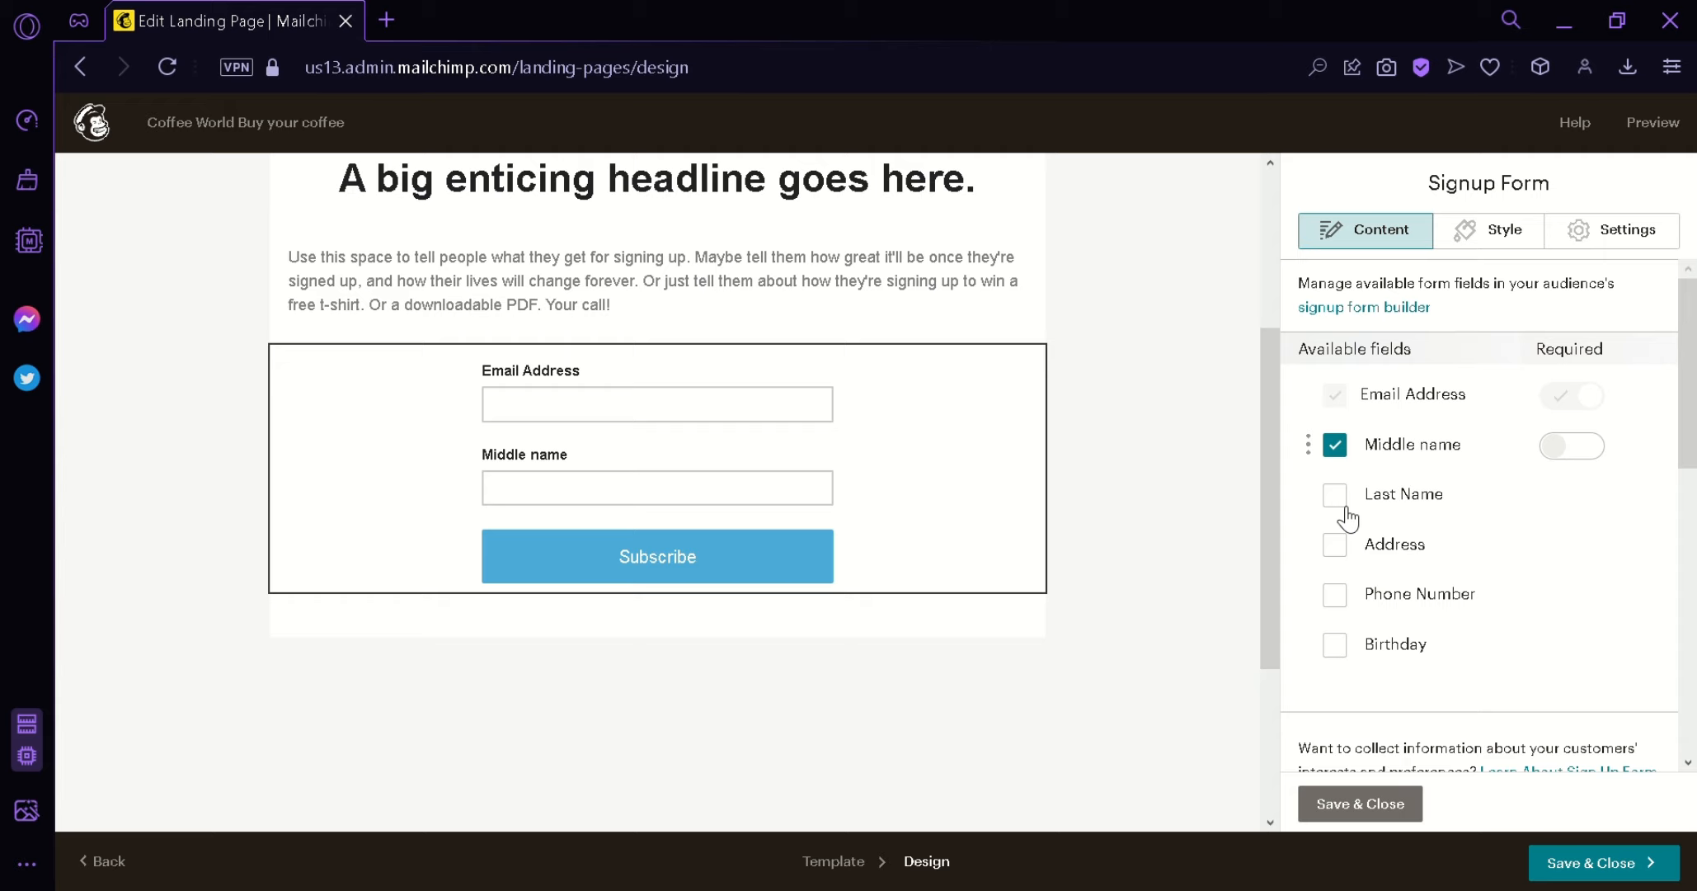
pyautogui.click(1335, 495)
pyautogui.click(1335, 544)
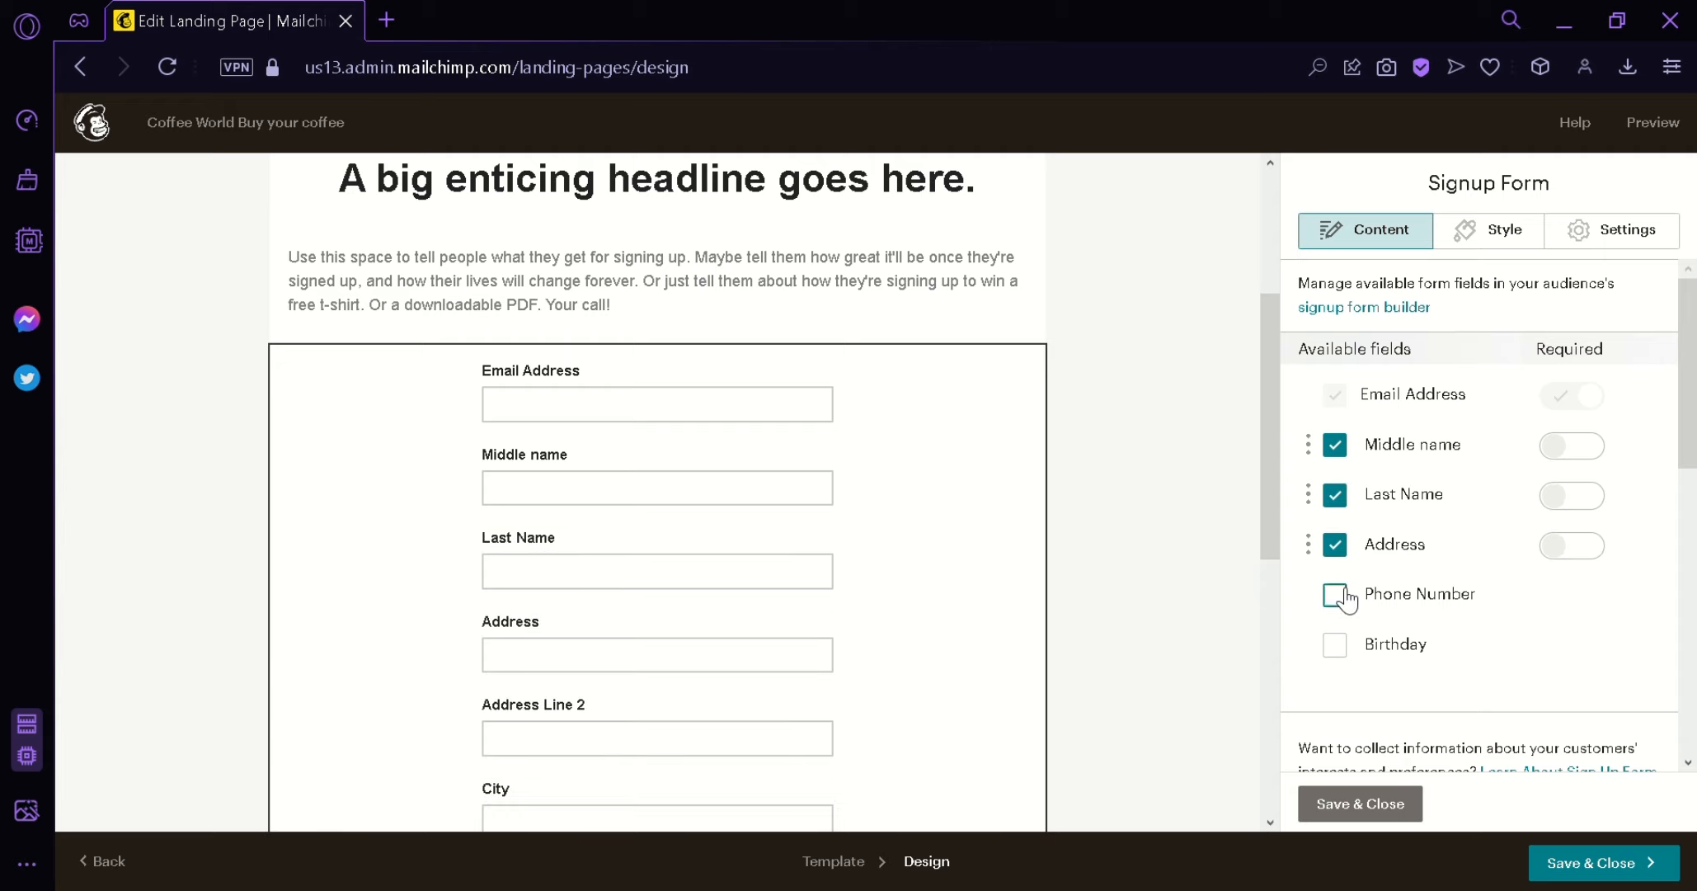
pyautogui.click(1334, 594)
pyautogui.scroll(-5, 898, 504)
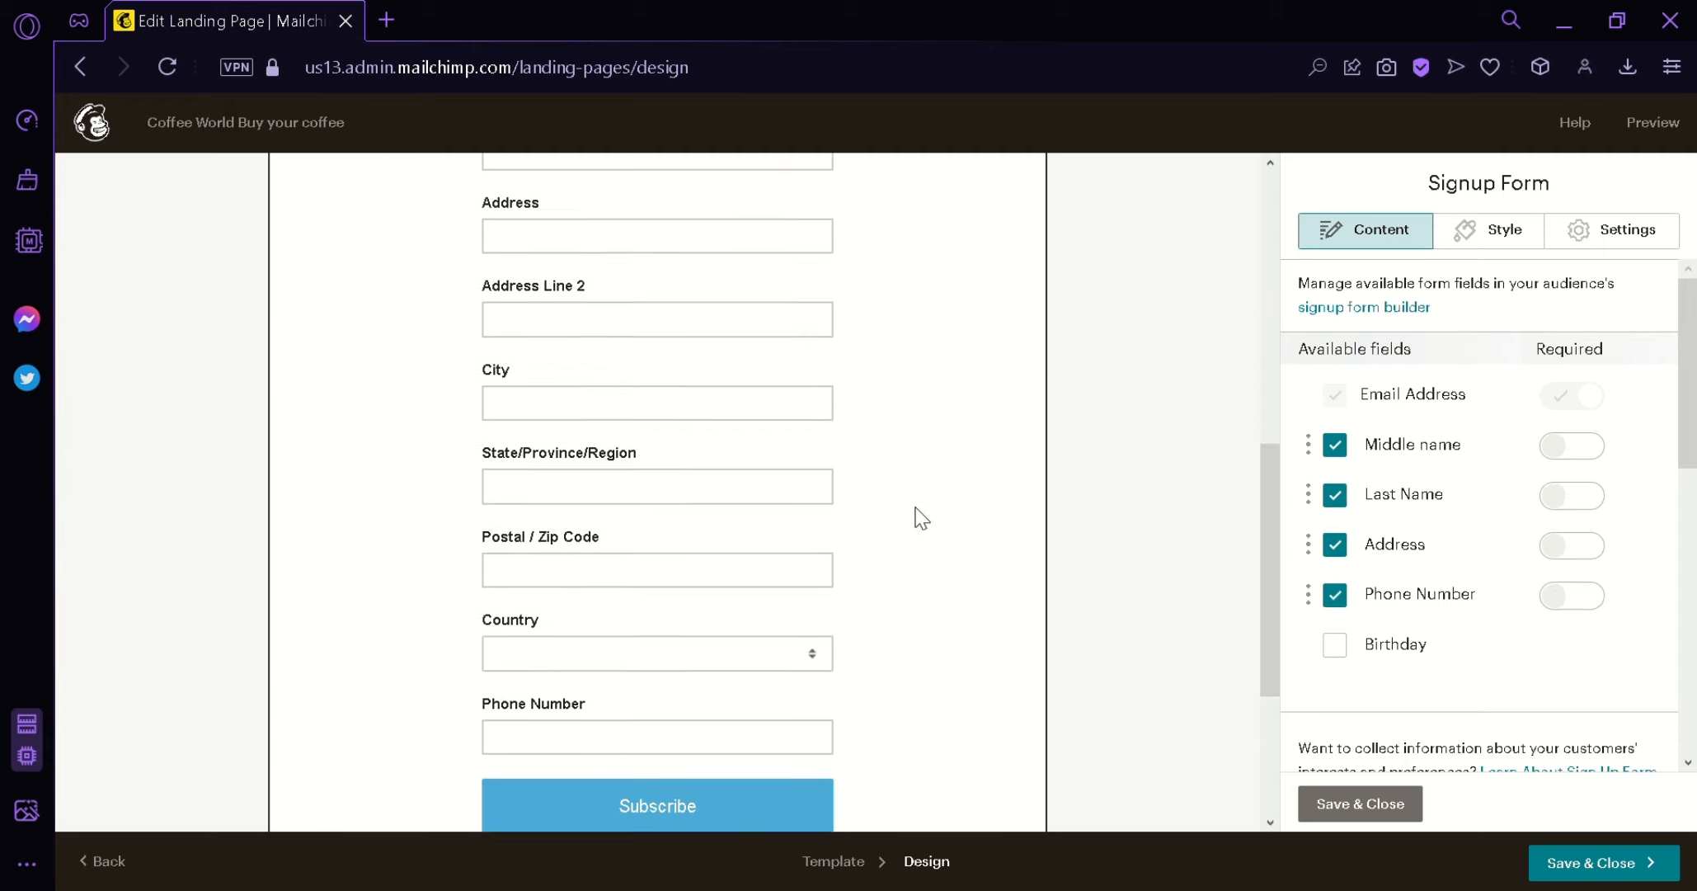
pyautogui.scroll(8, 917, 516)
pyautogui.scroll(-4, 587, 499)
pyautogui.scroll(-3, 902, 511)
pyautogui.scroll(3, 1109, 527)
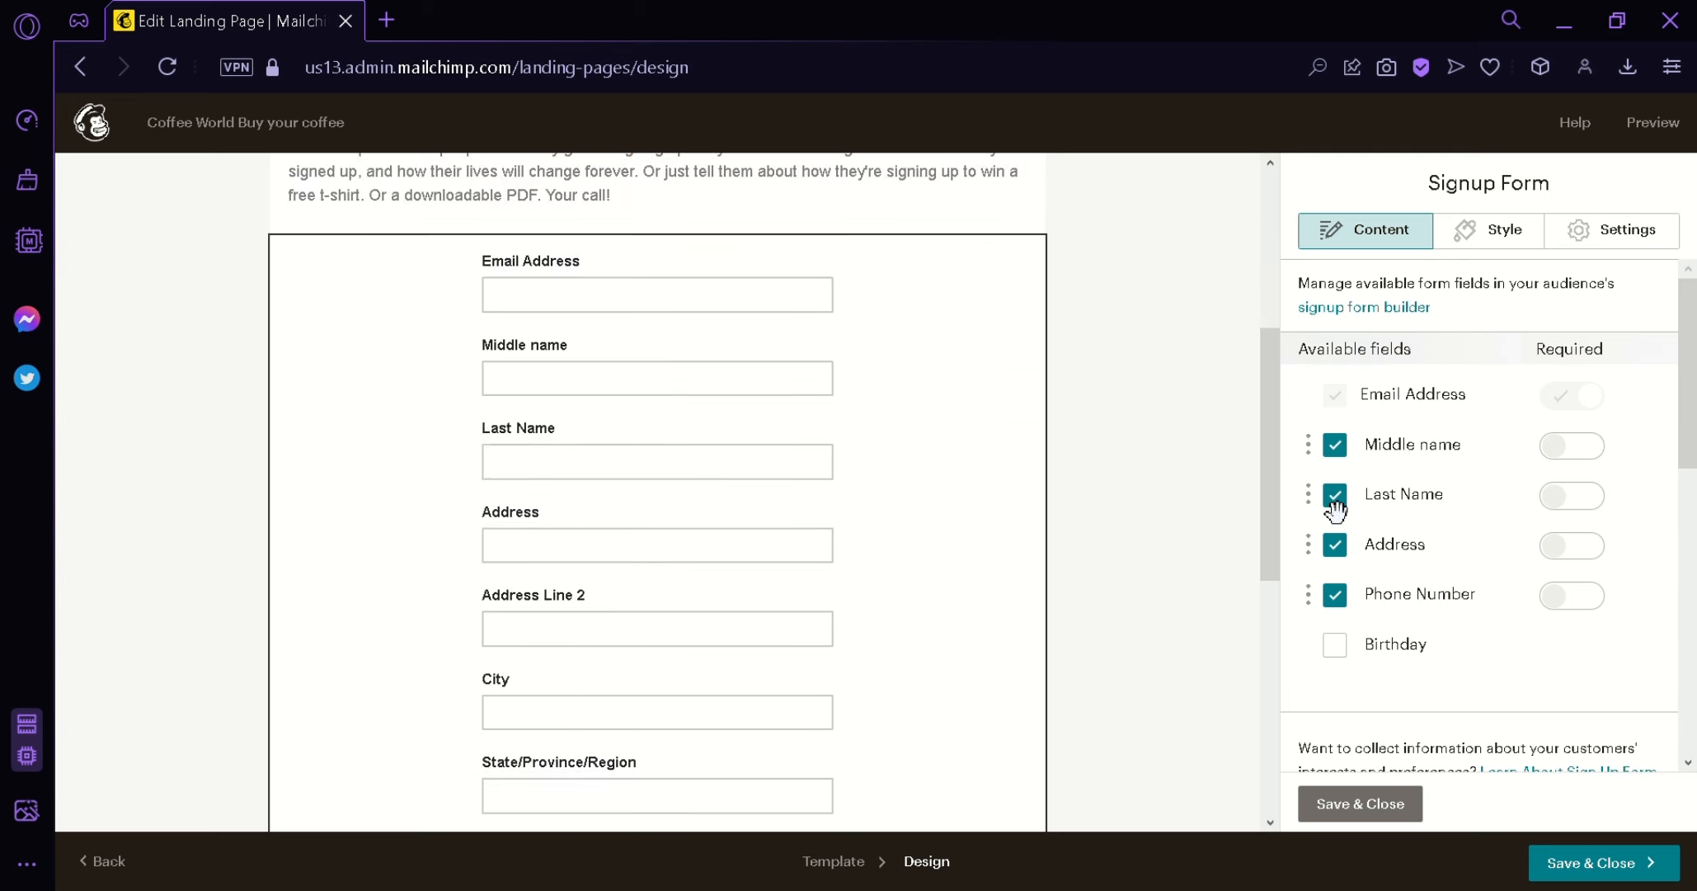
# - Move Last Name above Middle name in the signup form and remove the Address field
pyautogui.moveTo(1333, 493); pyautogui.dragTo(1305, 466)
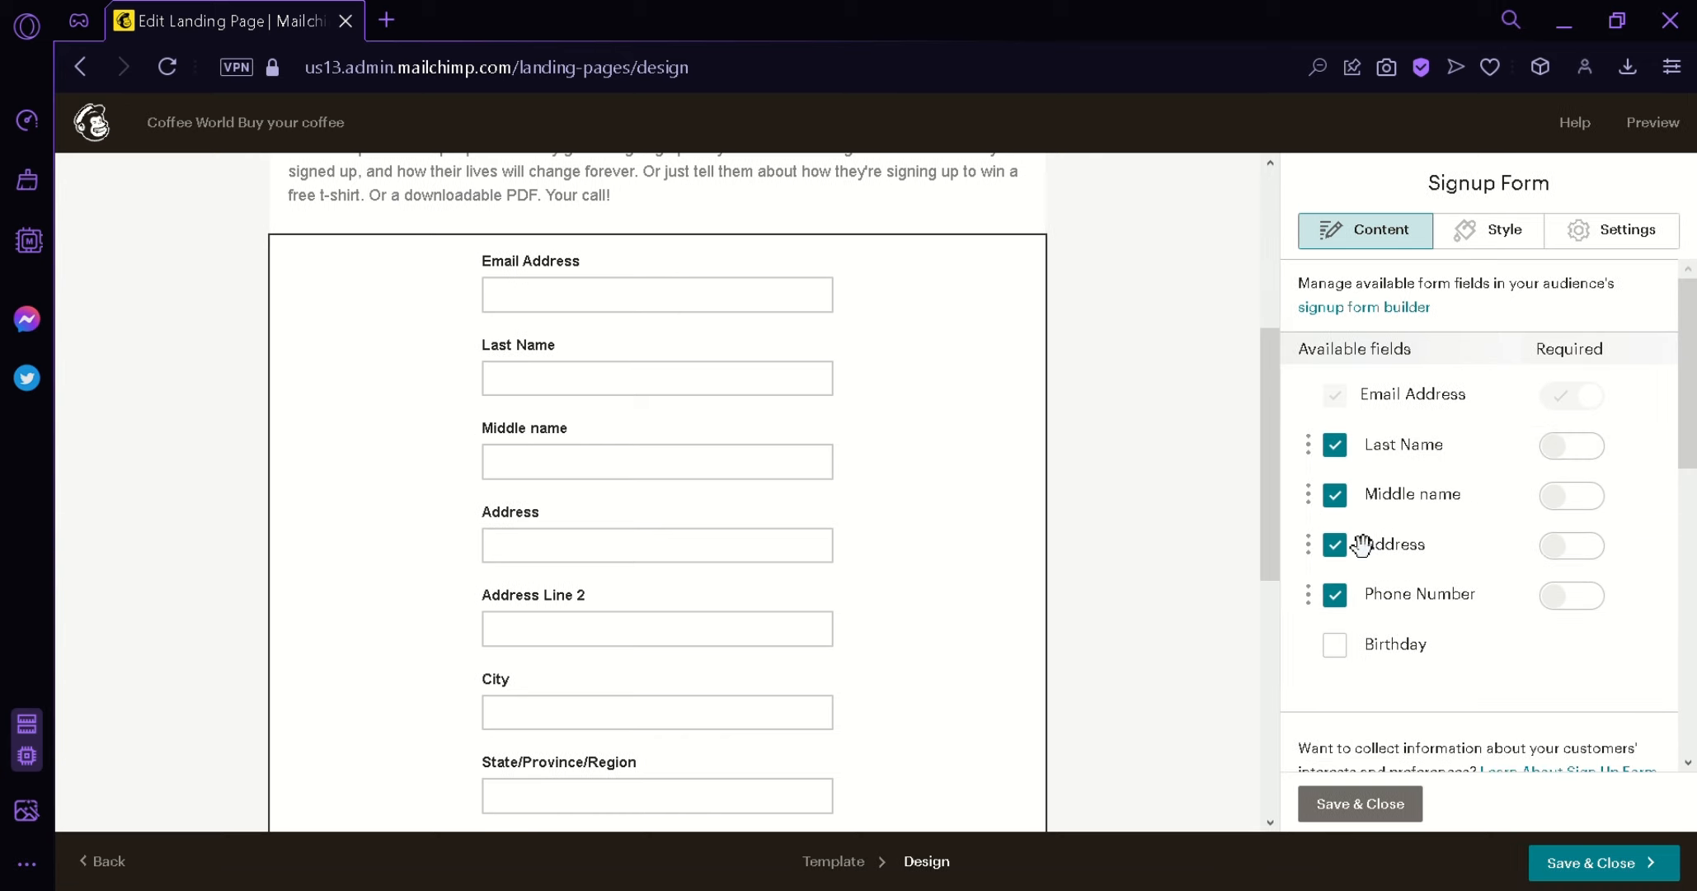
pyautogui.moveTo(1326, 570); pyautogui.dragTo(1307, 452)
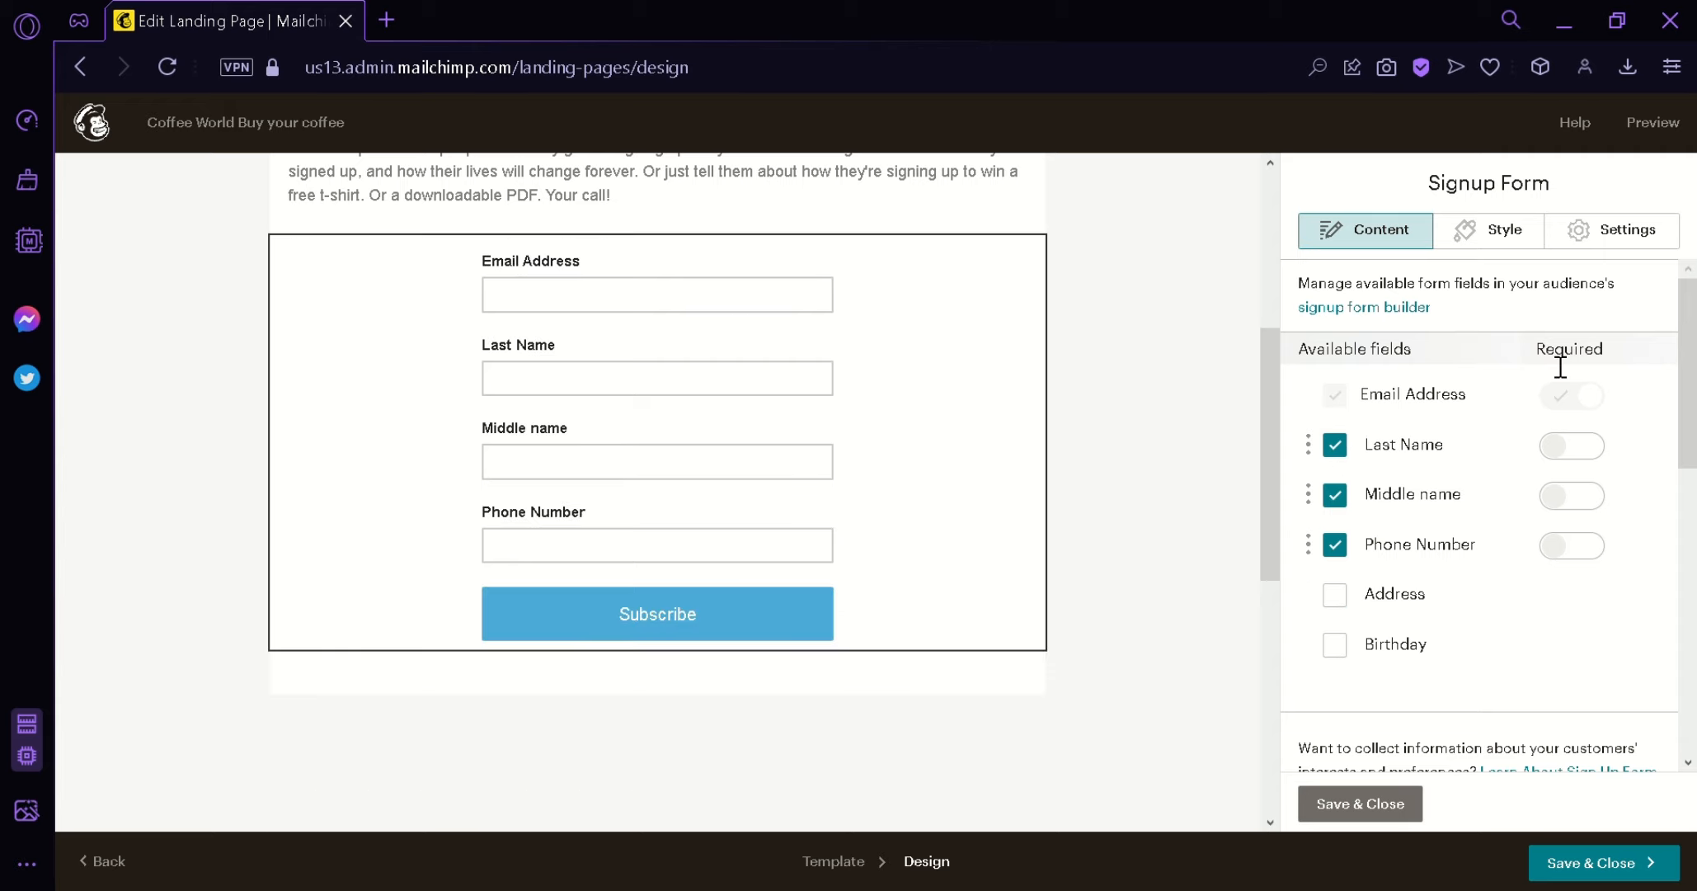
# - Make the Last Name, Middle name and Phone Number fields required in the signup form
pyautogui.click(1569, 446)
pyautogui.click(1585, 495)
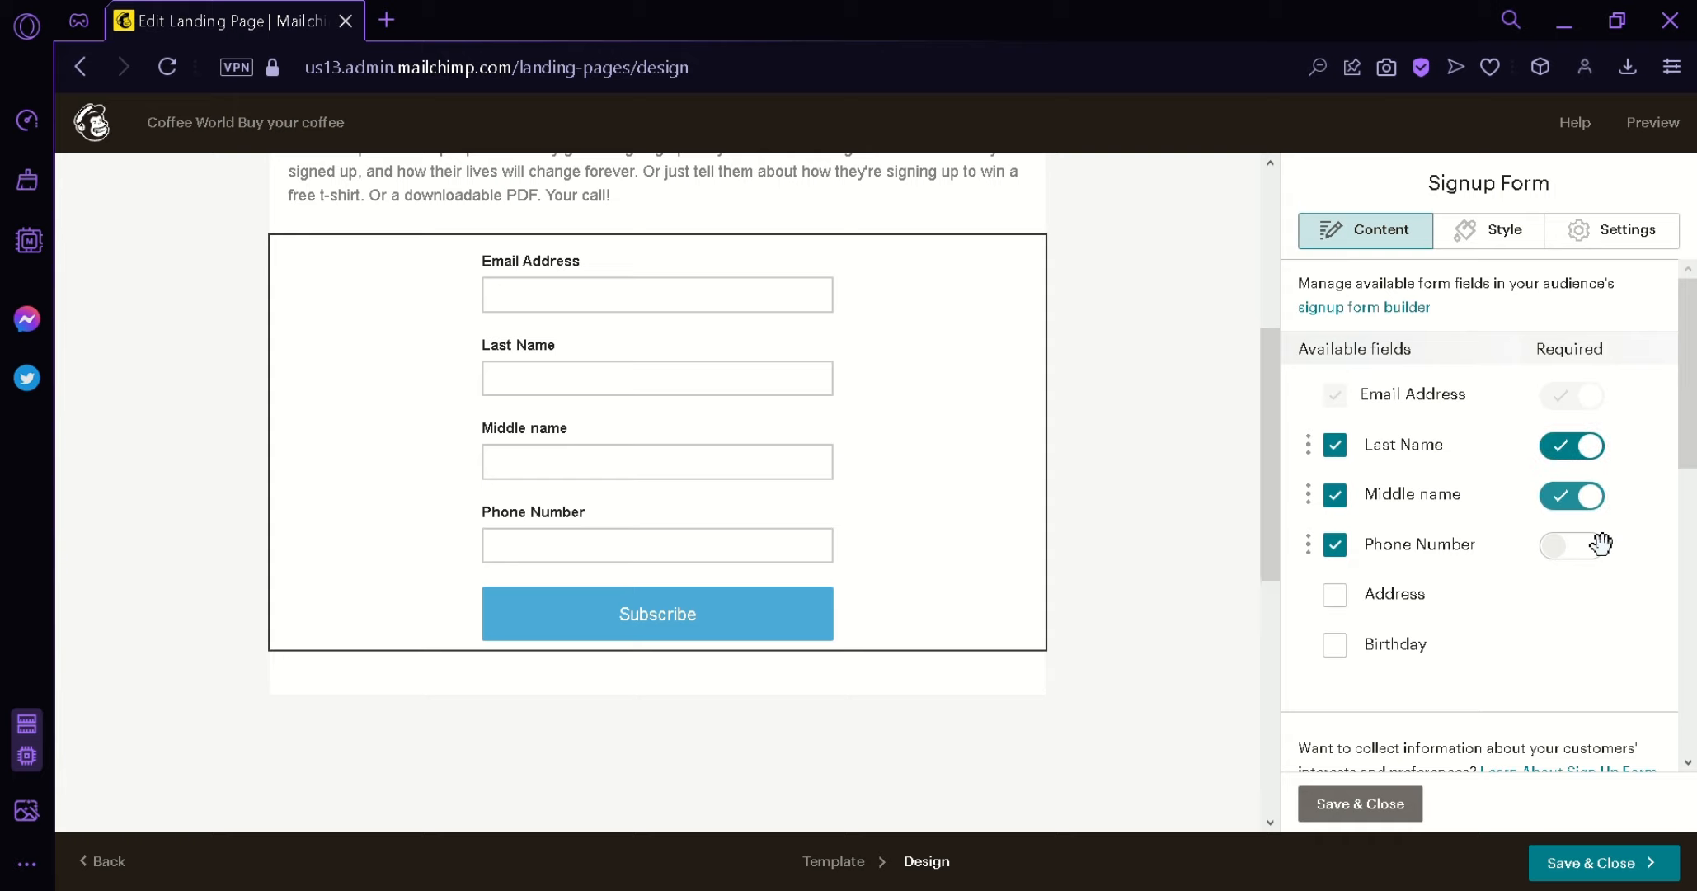
pyautogui.click(1585, 545)
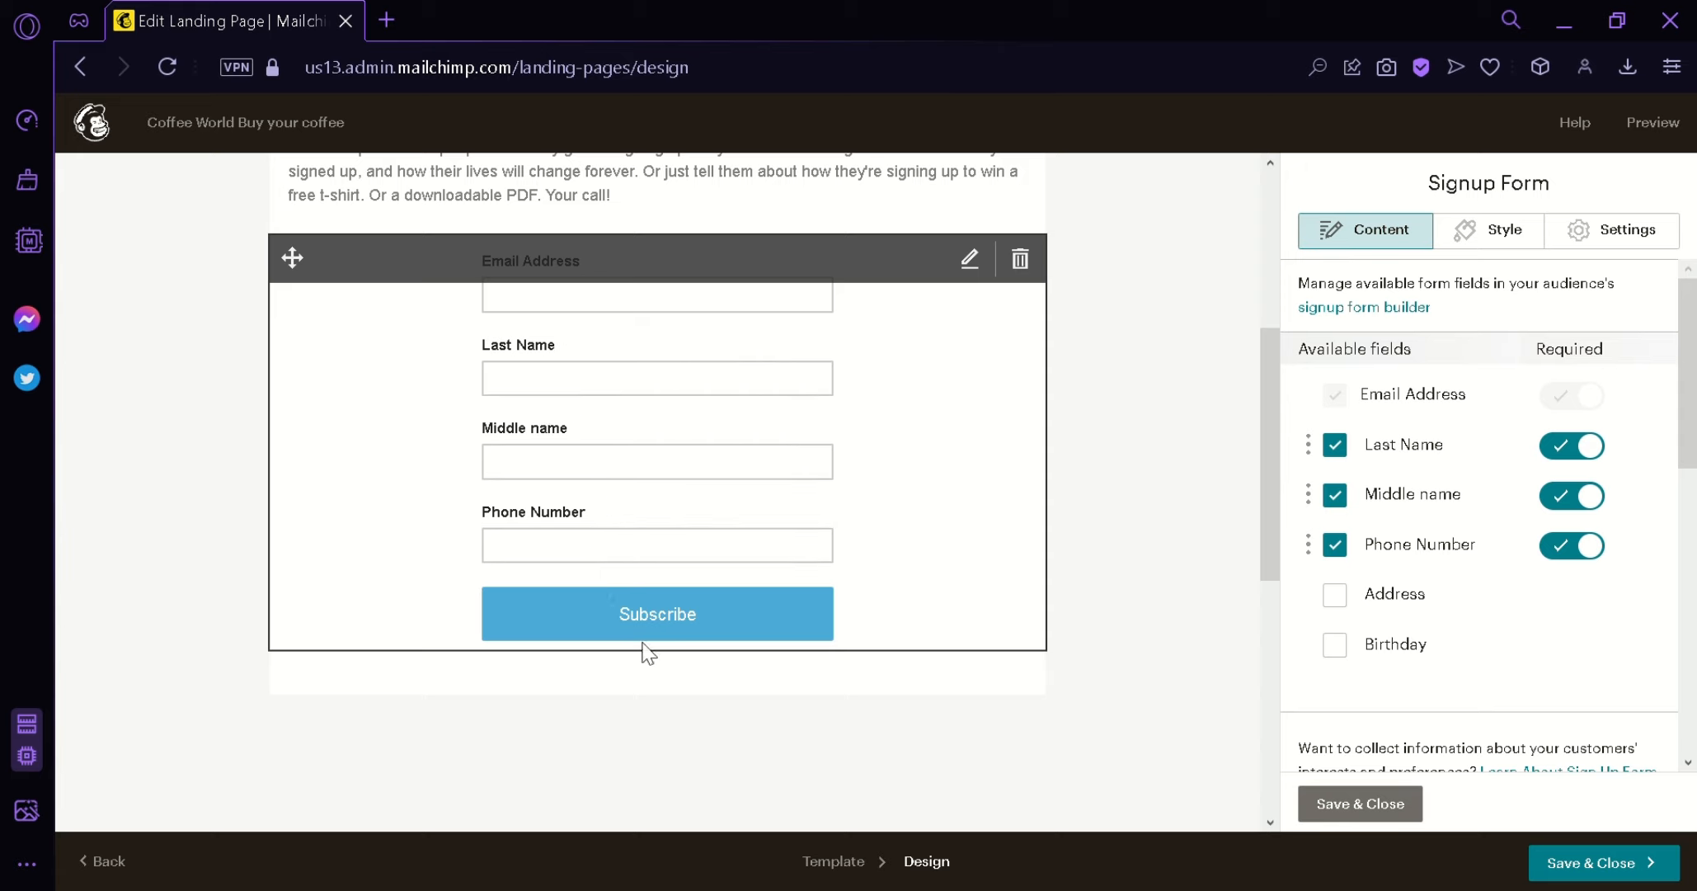
# - Change the signup form's button text to "Buy!"
pyautogui.scroll(-6, 1534, 437)
pyautogui.scroll(6, 1572, 448)
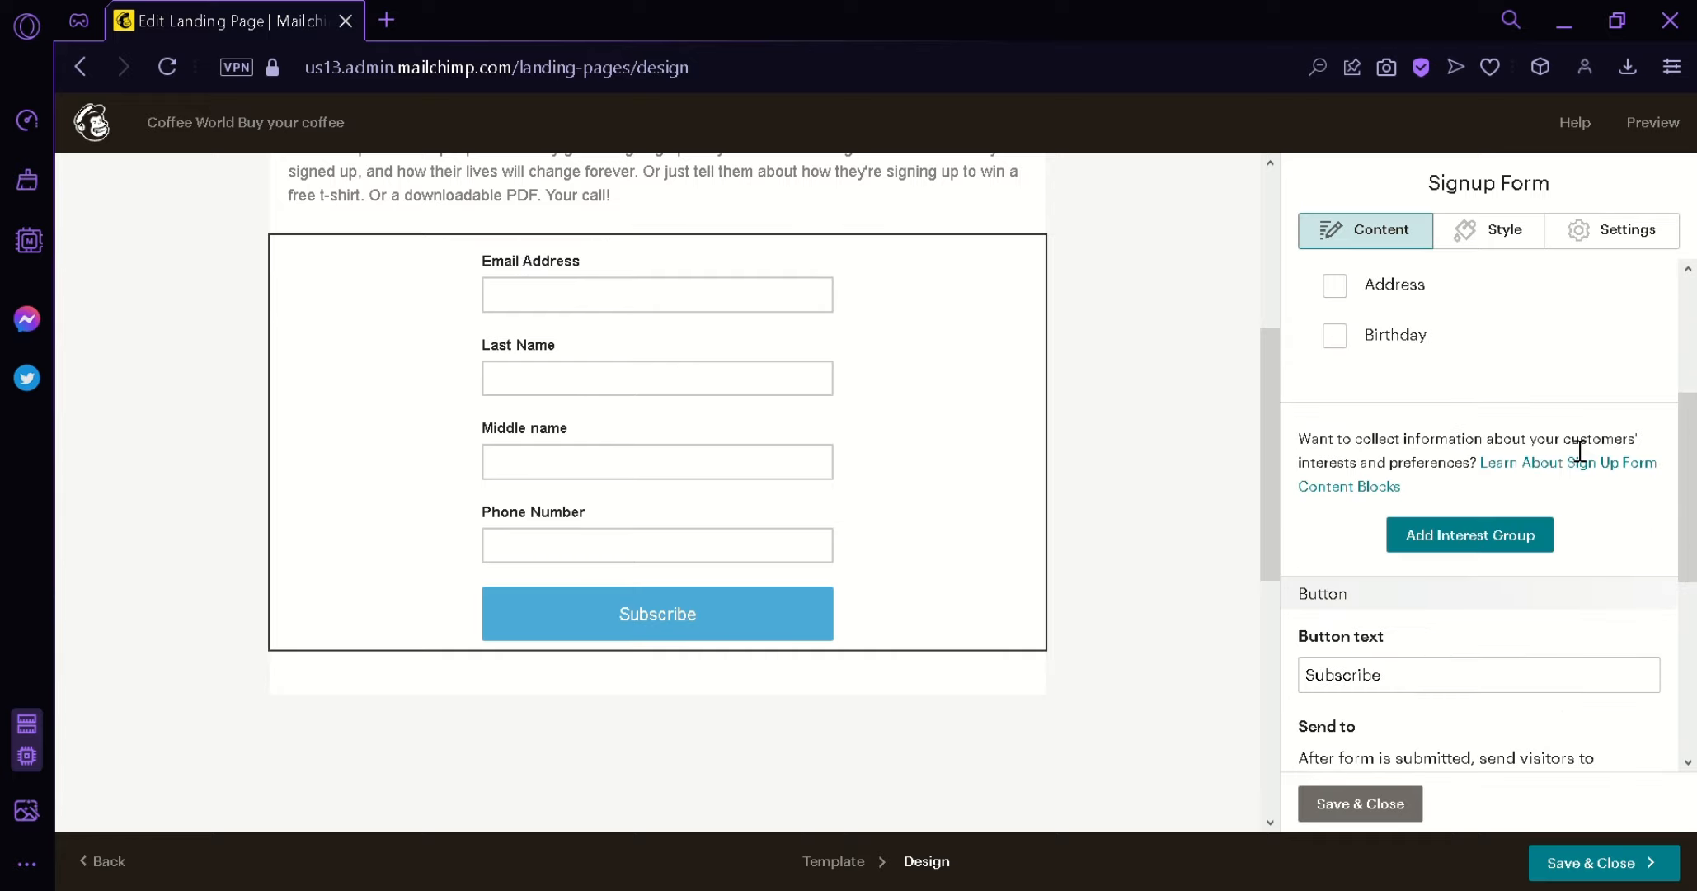
pyautogui.moveTo(1694, 447); pyautogui.dragTo(1696, 592)
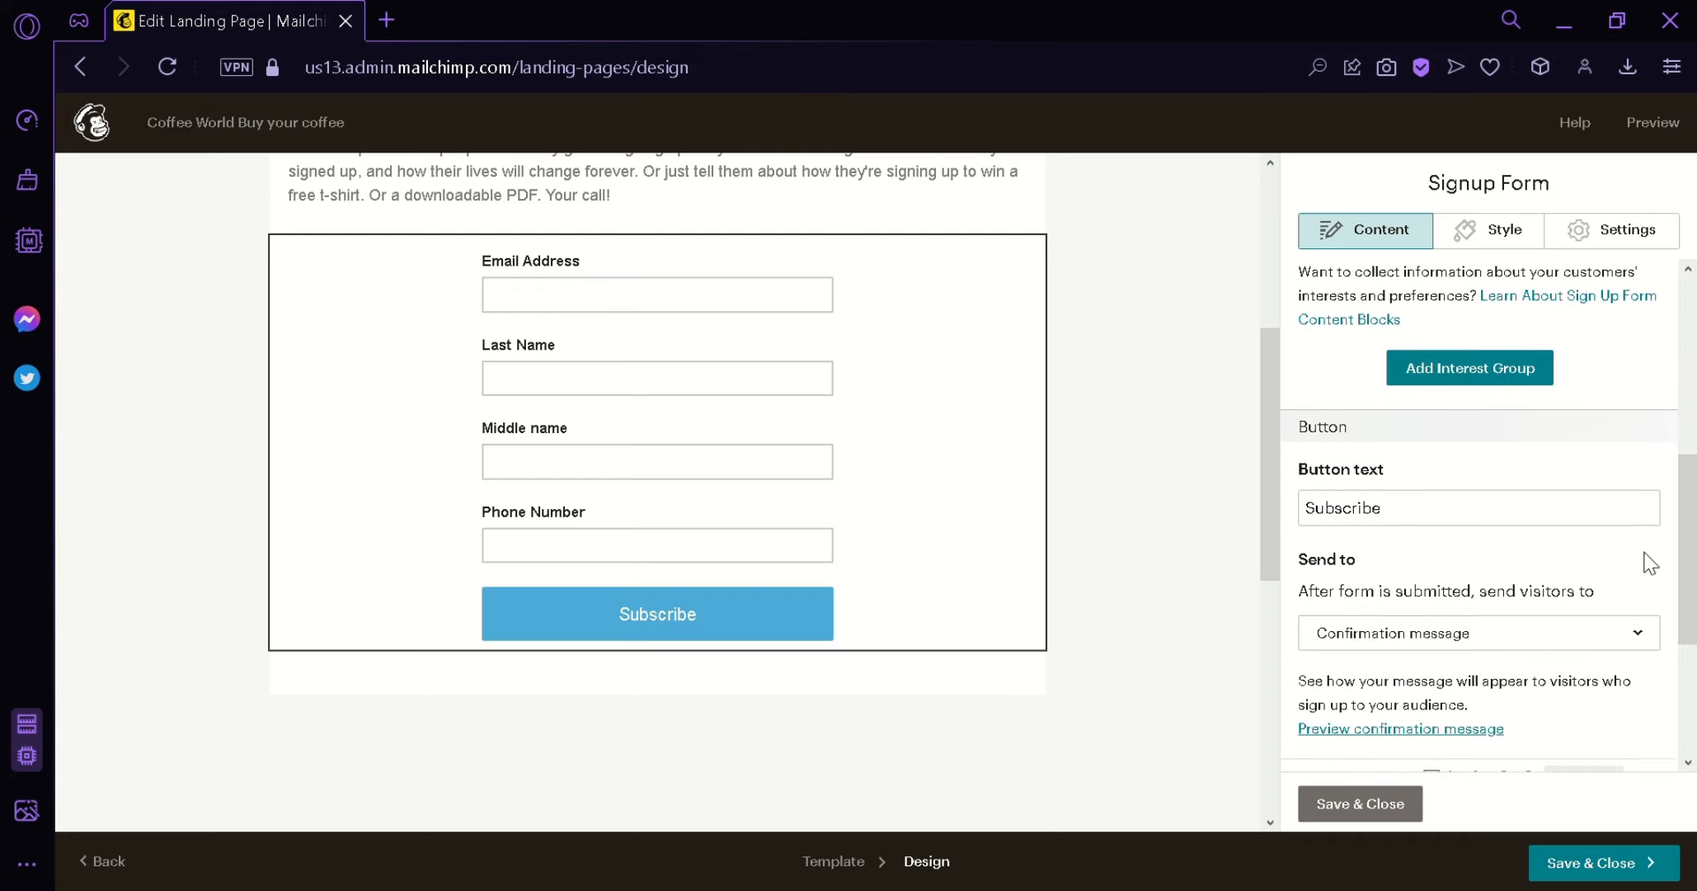
pyautogui.click(1491, 523)
pyautogui.hotkey('ctrl', 'a')
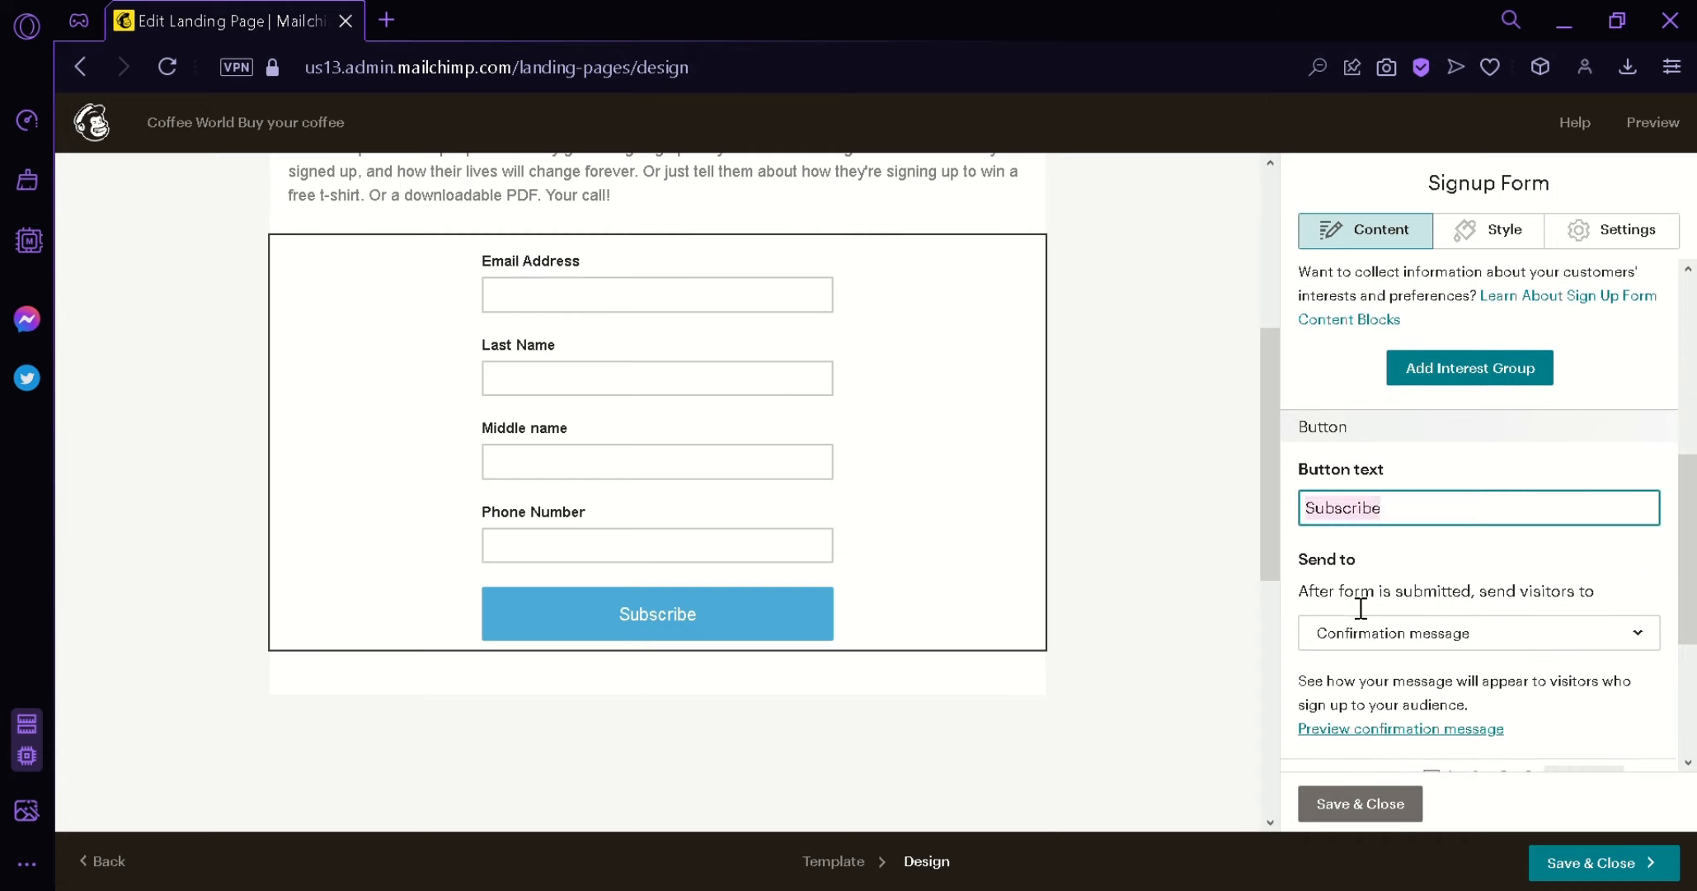
pyautogui.write('B')
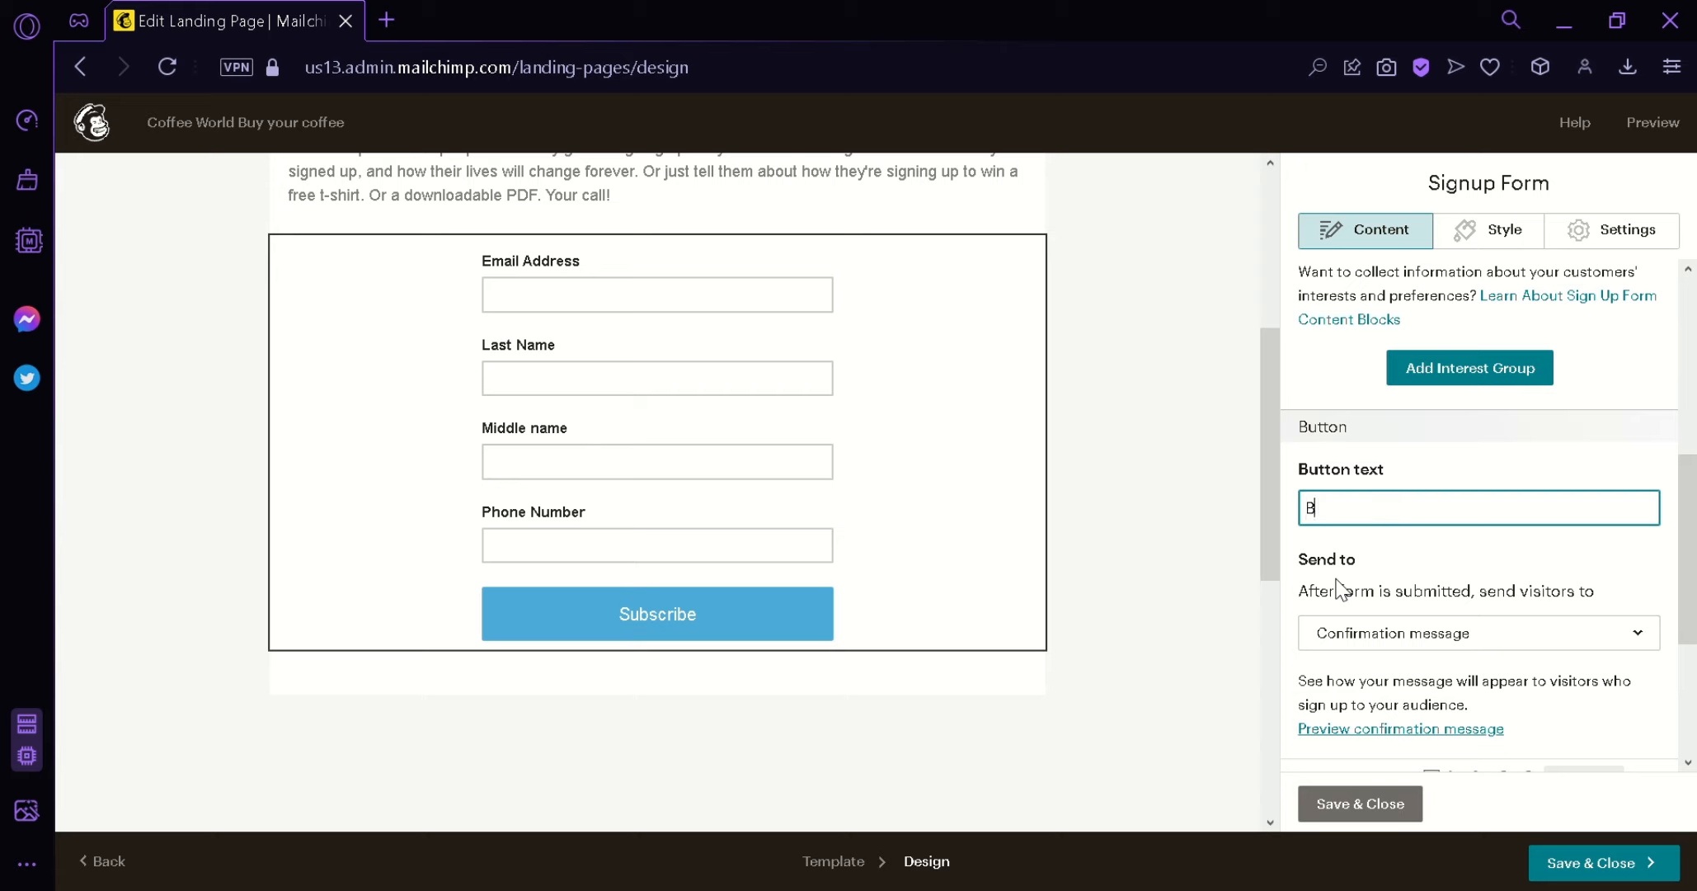
pyautogui.write('uy!')
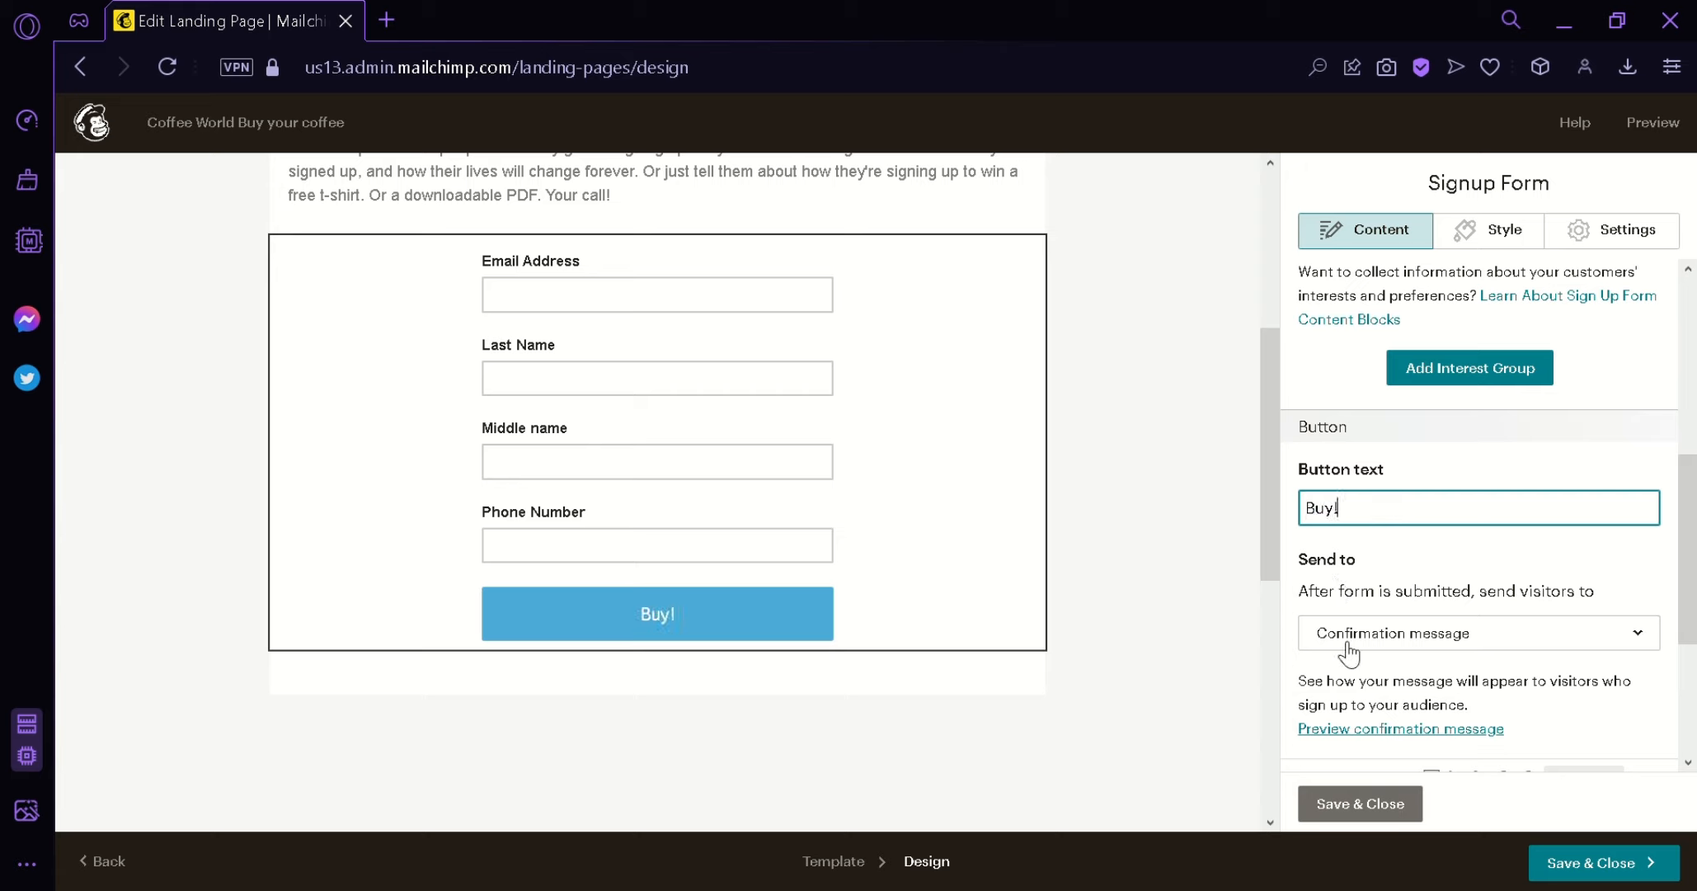
pyautogui.moveTo(842, 656)
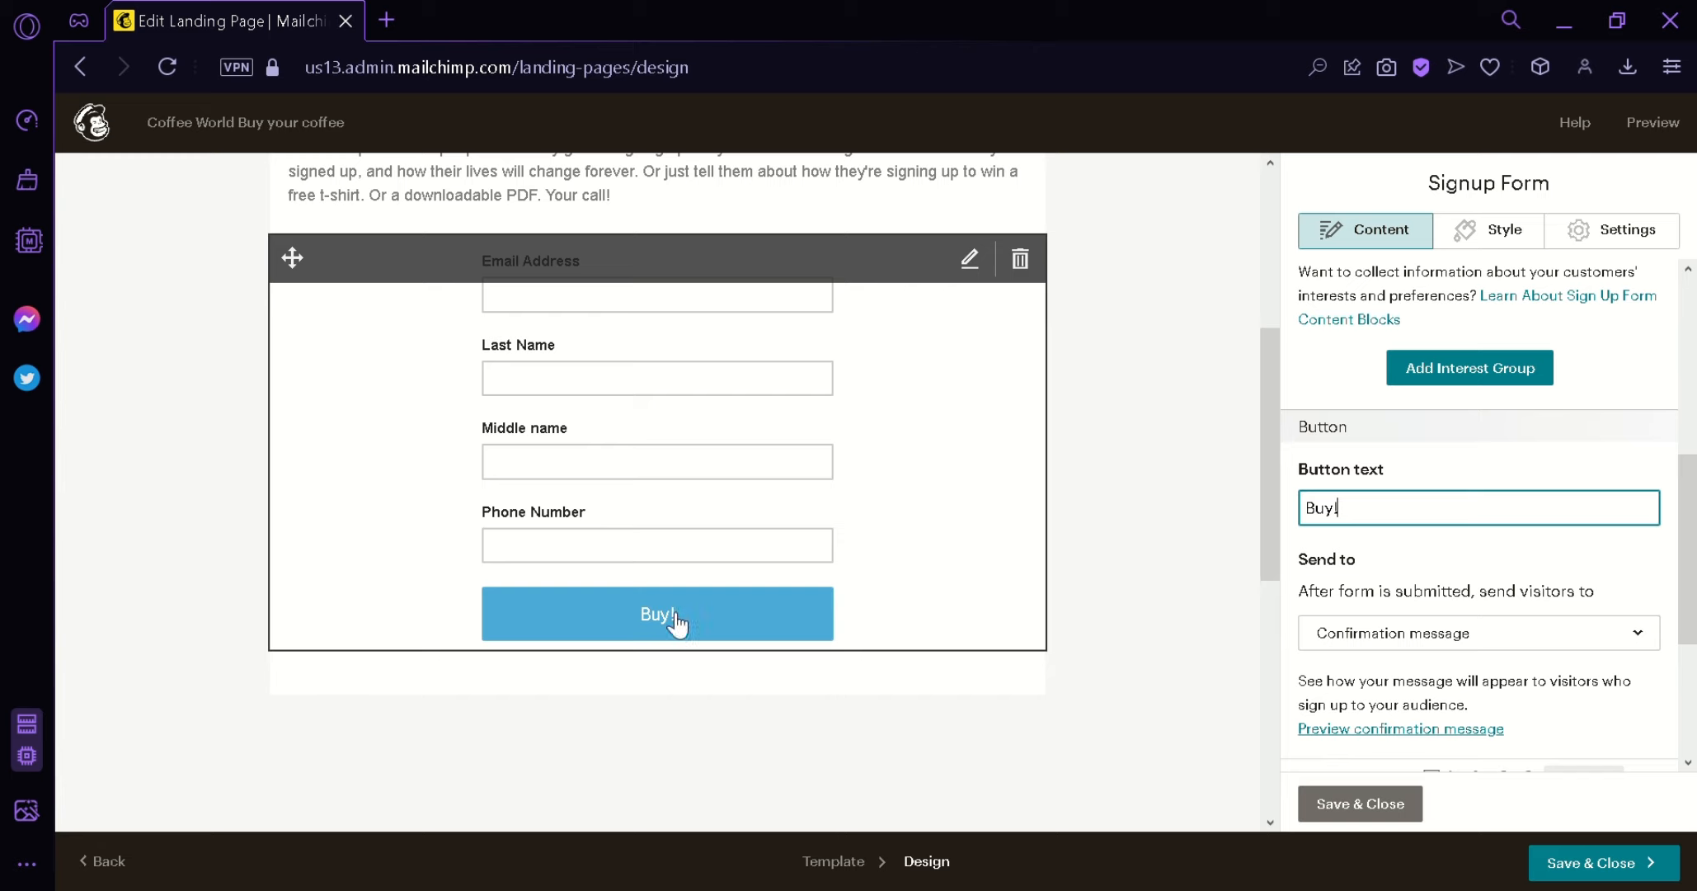
# - Try Web address as the destination after the signup form is submitted, and return it to Confirmation message
pyautogui.scroll(-1, 1683, 568)
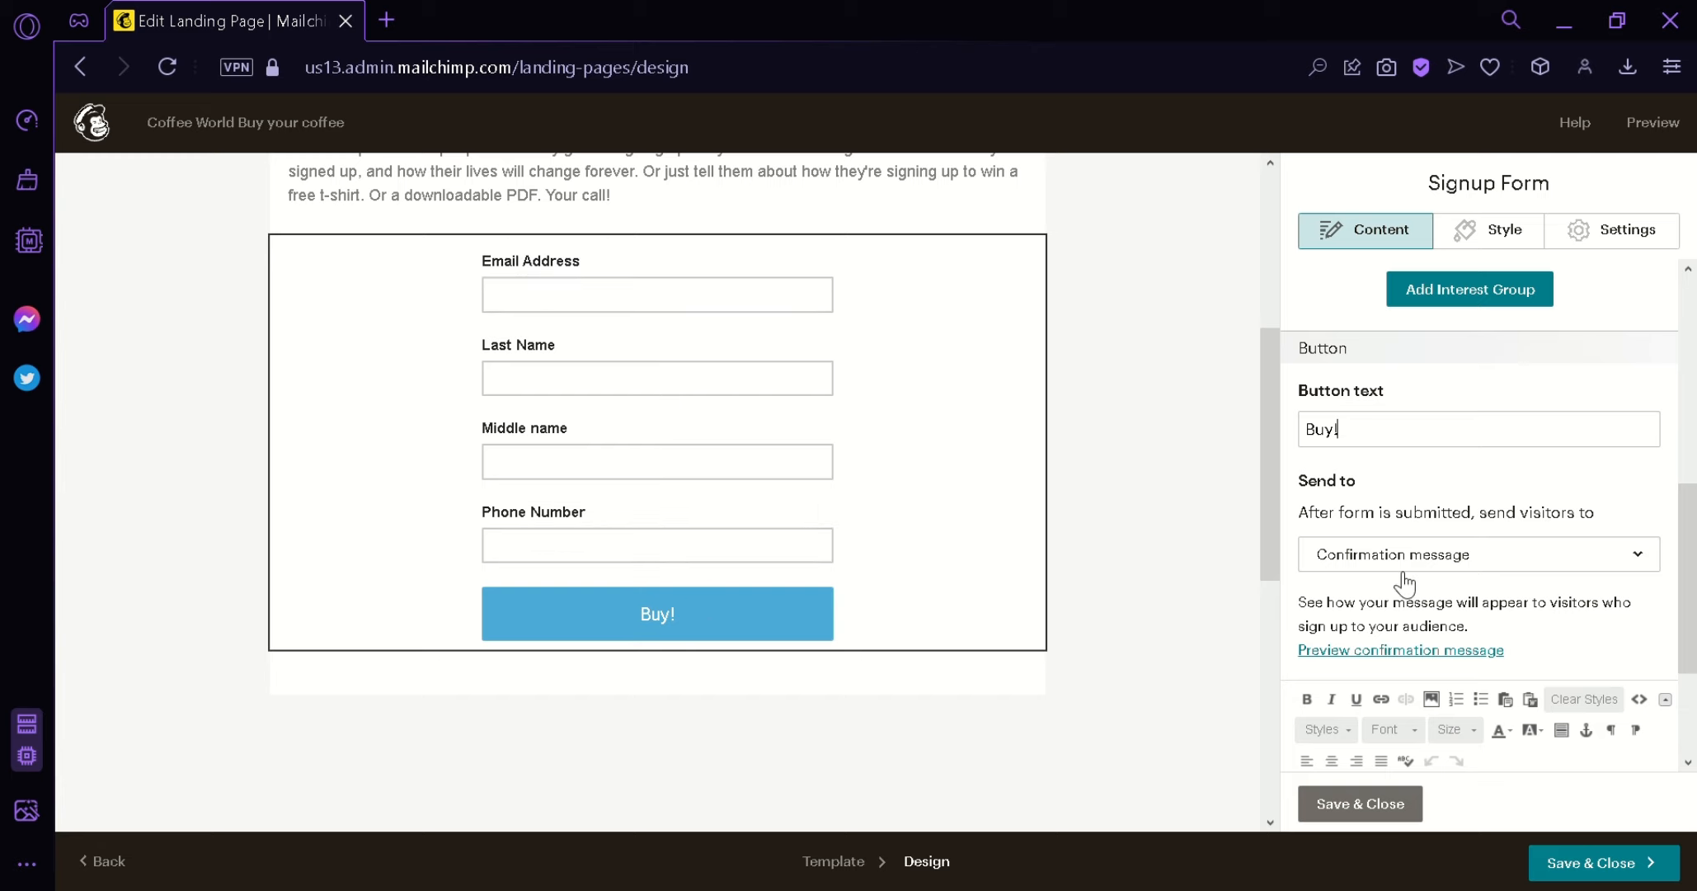
pyautogui.click(1455, 569)
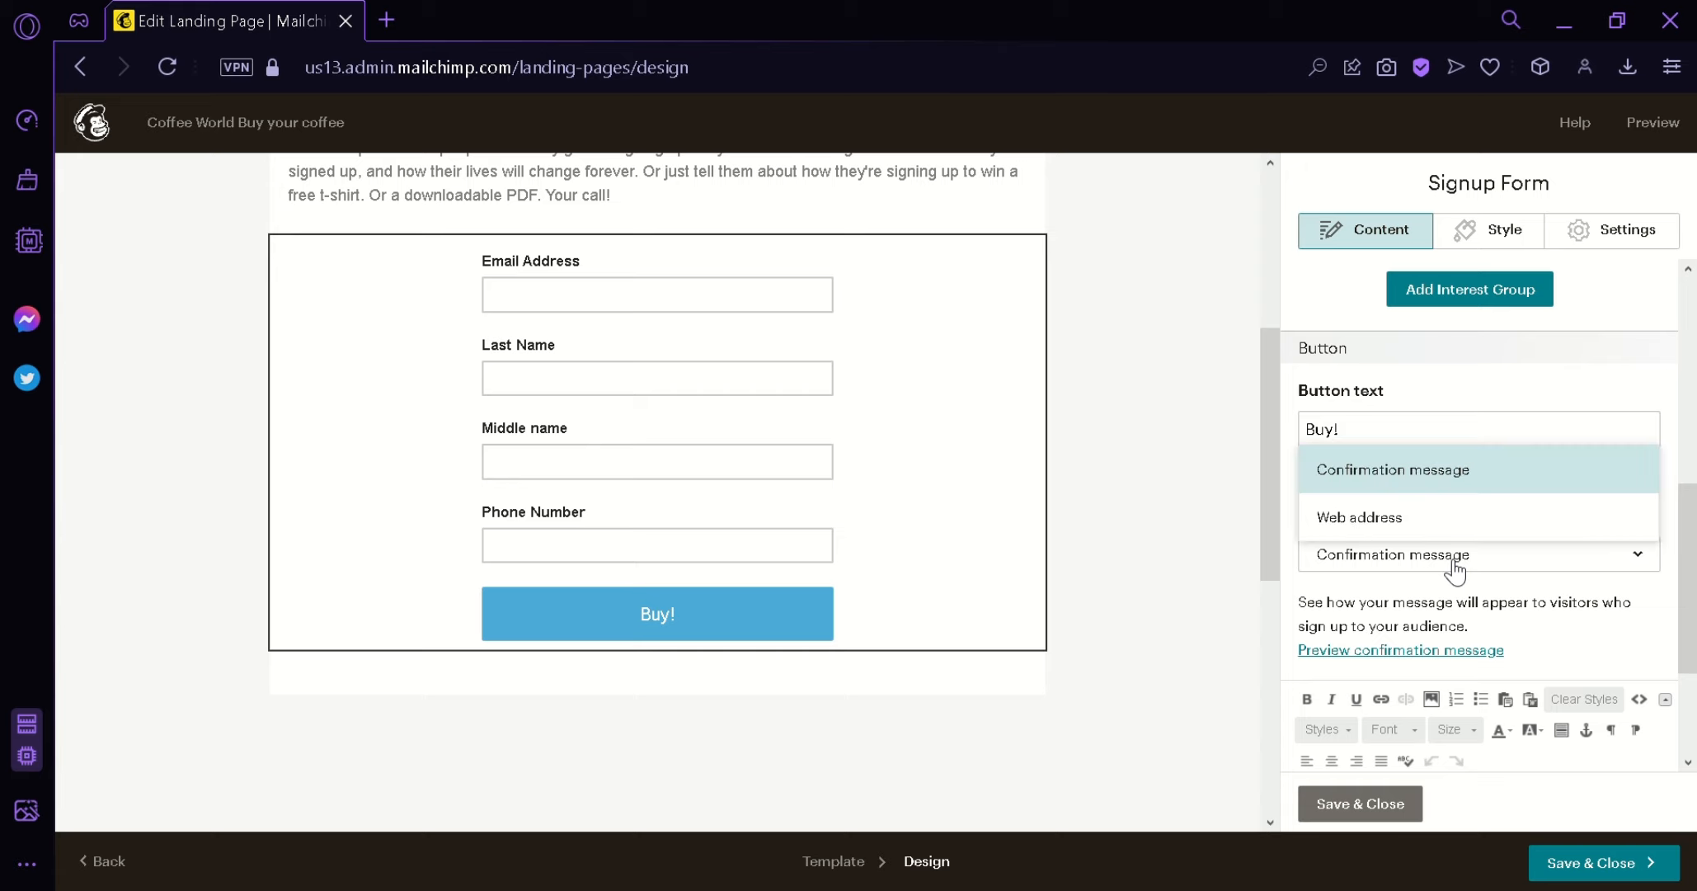
pyautogui.click(1424, 576)
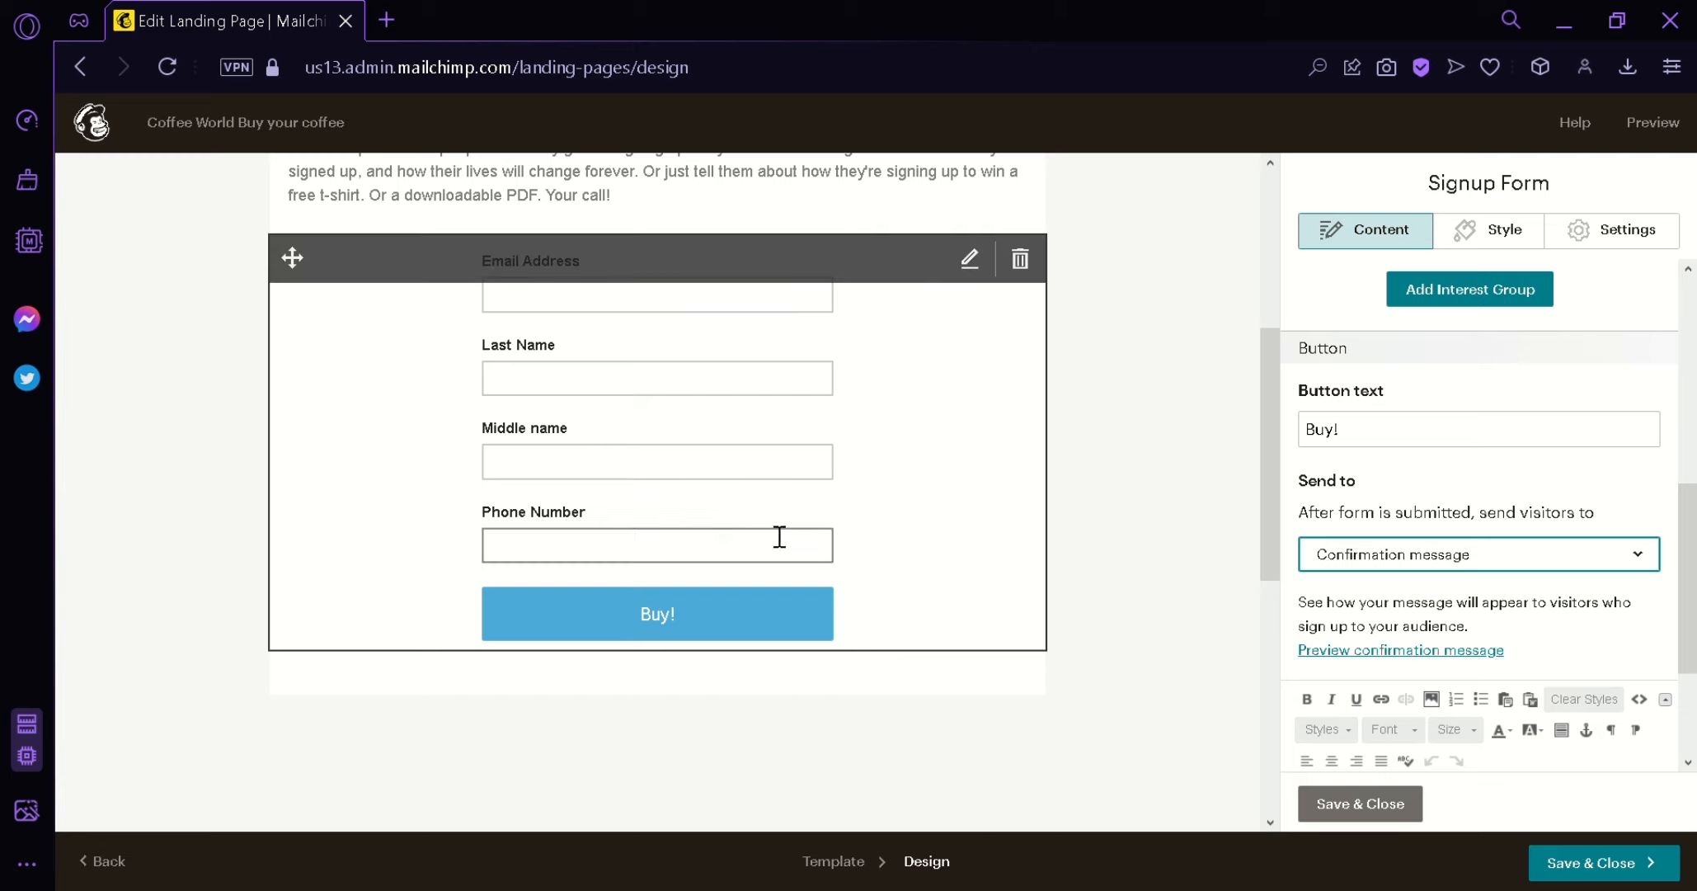
pyautogui.click(1396, 578)
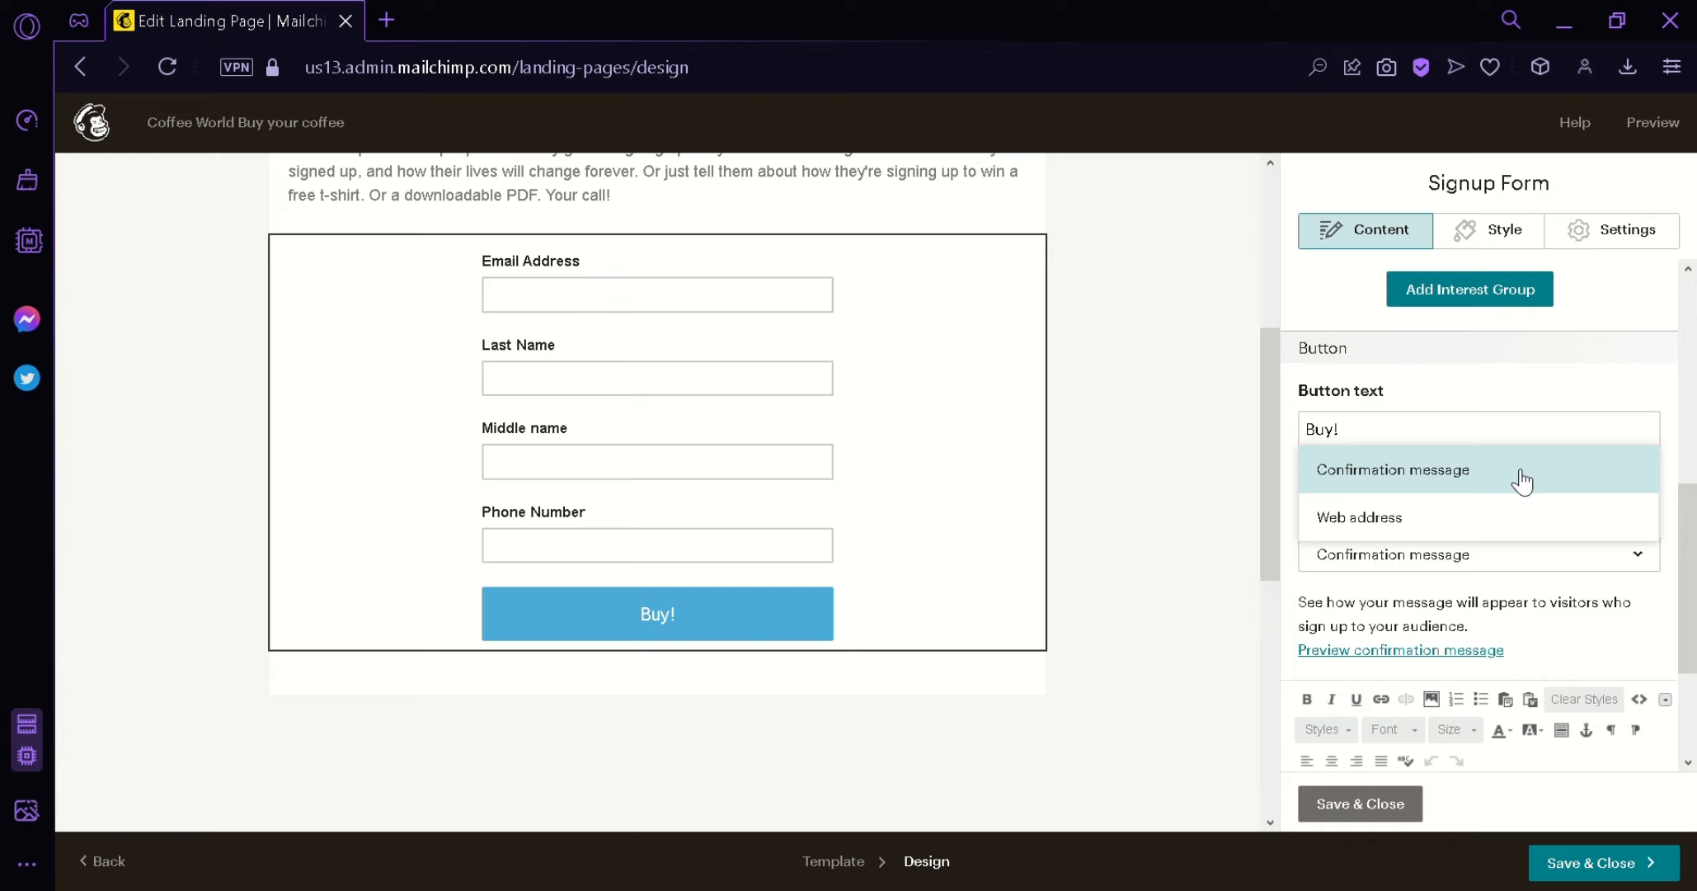
pyautogui.click(1456, 526)
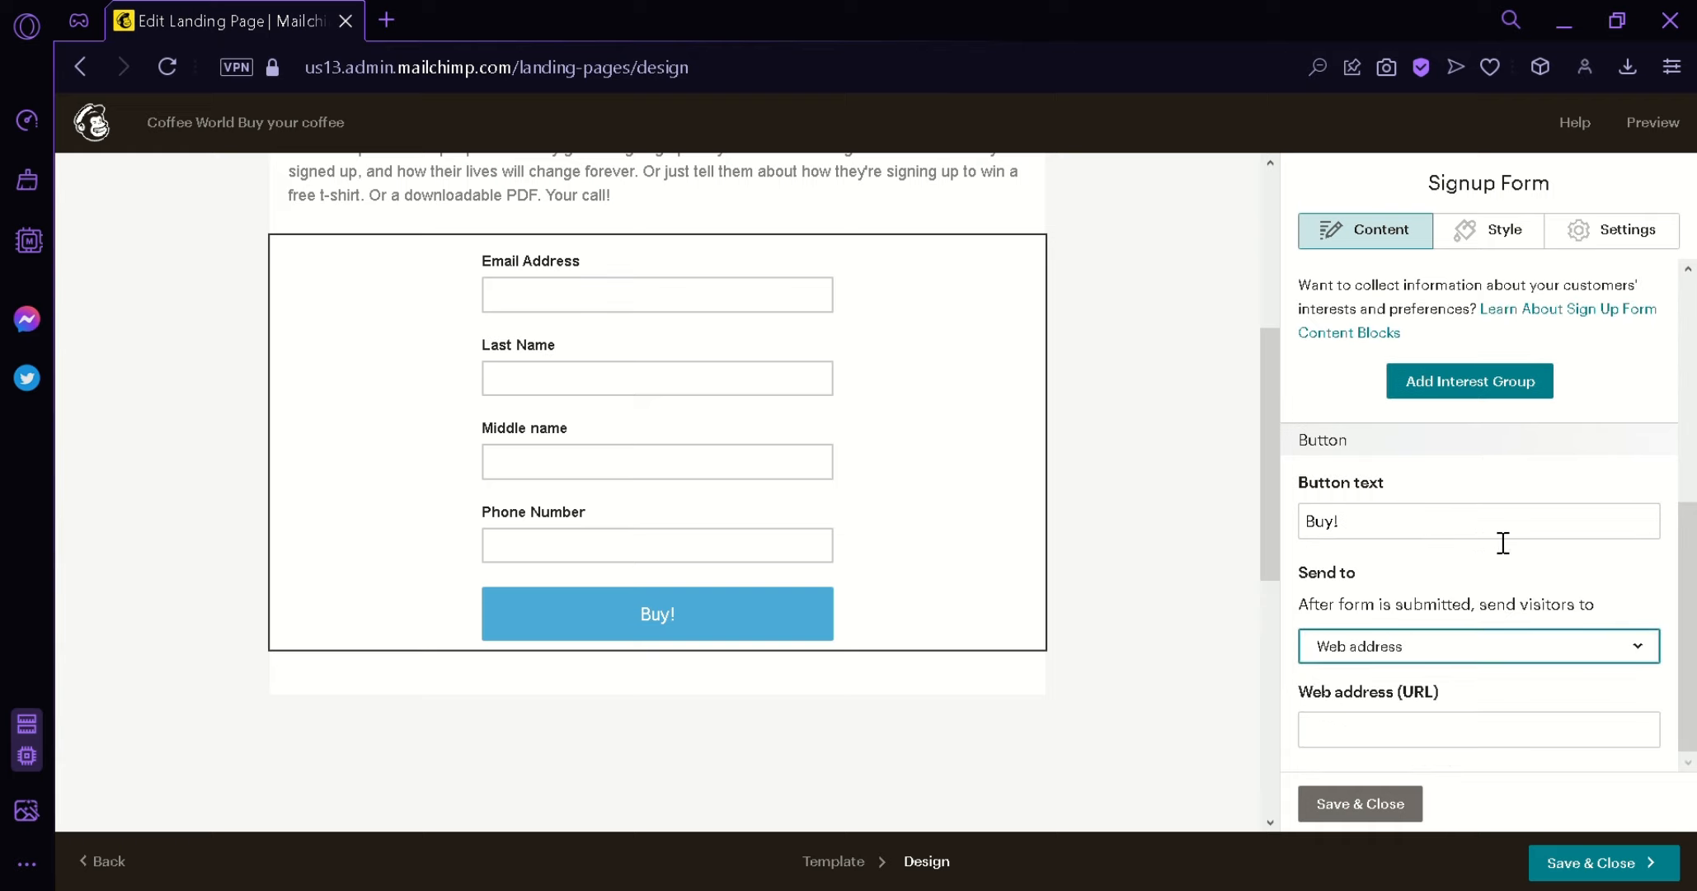
pyautogui.click(1538, 731)
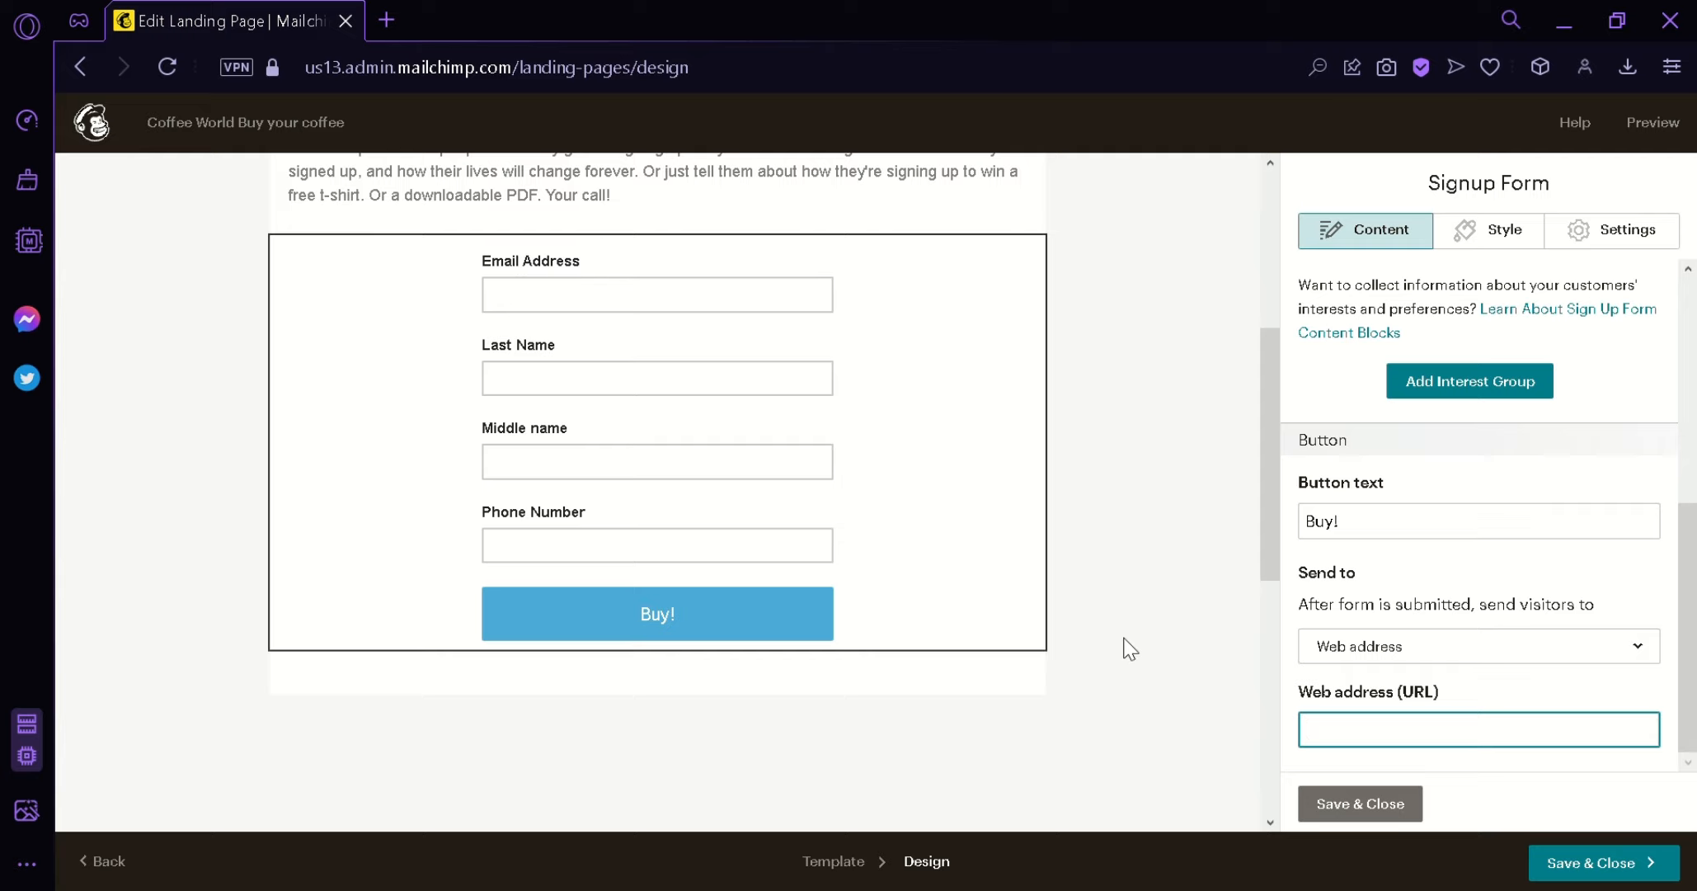
pyautogui.click(1448, 664)
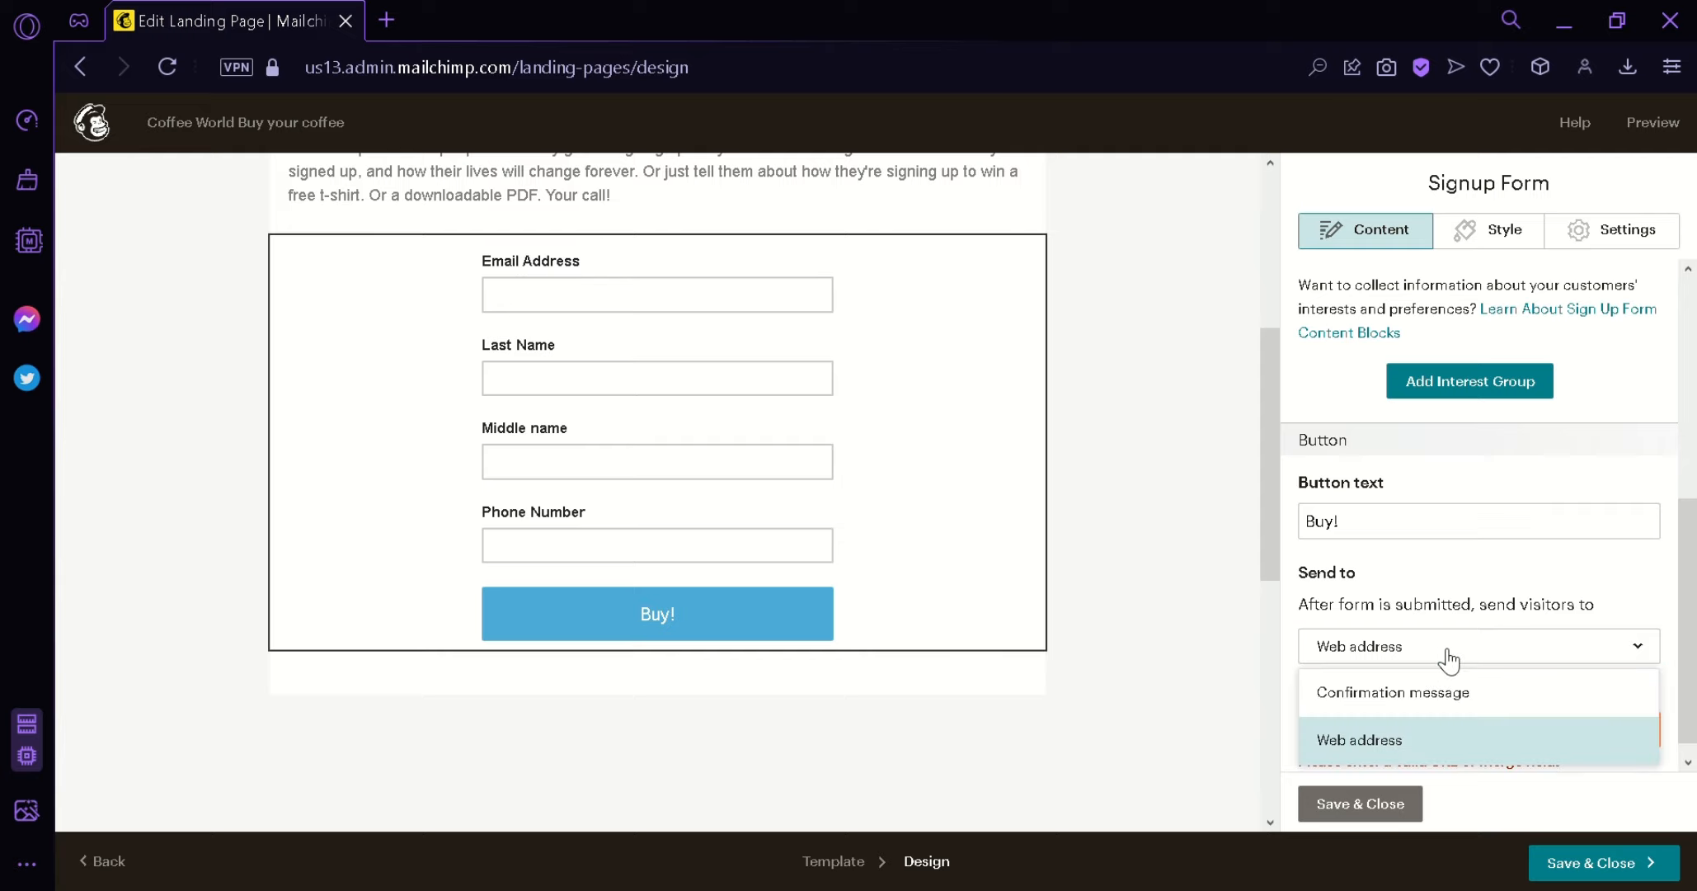
pyautogui.click(1450, 693)
# - Replace the signup form's confirmation message with "Thank you for buying, buy again"
pyautogui.scroll(-3, 1486, 644)
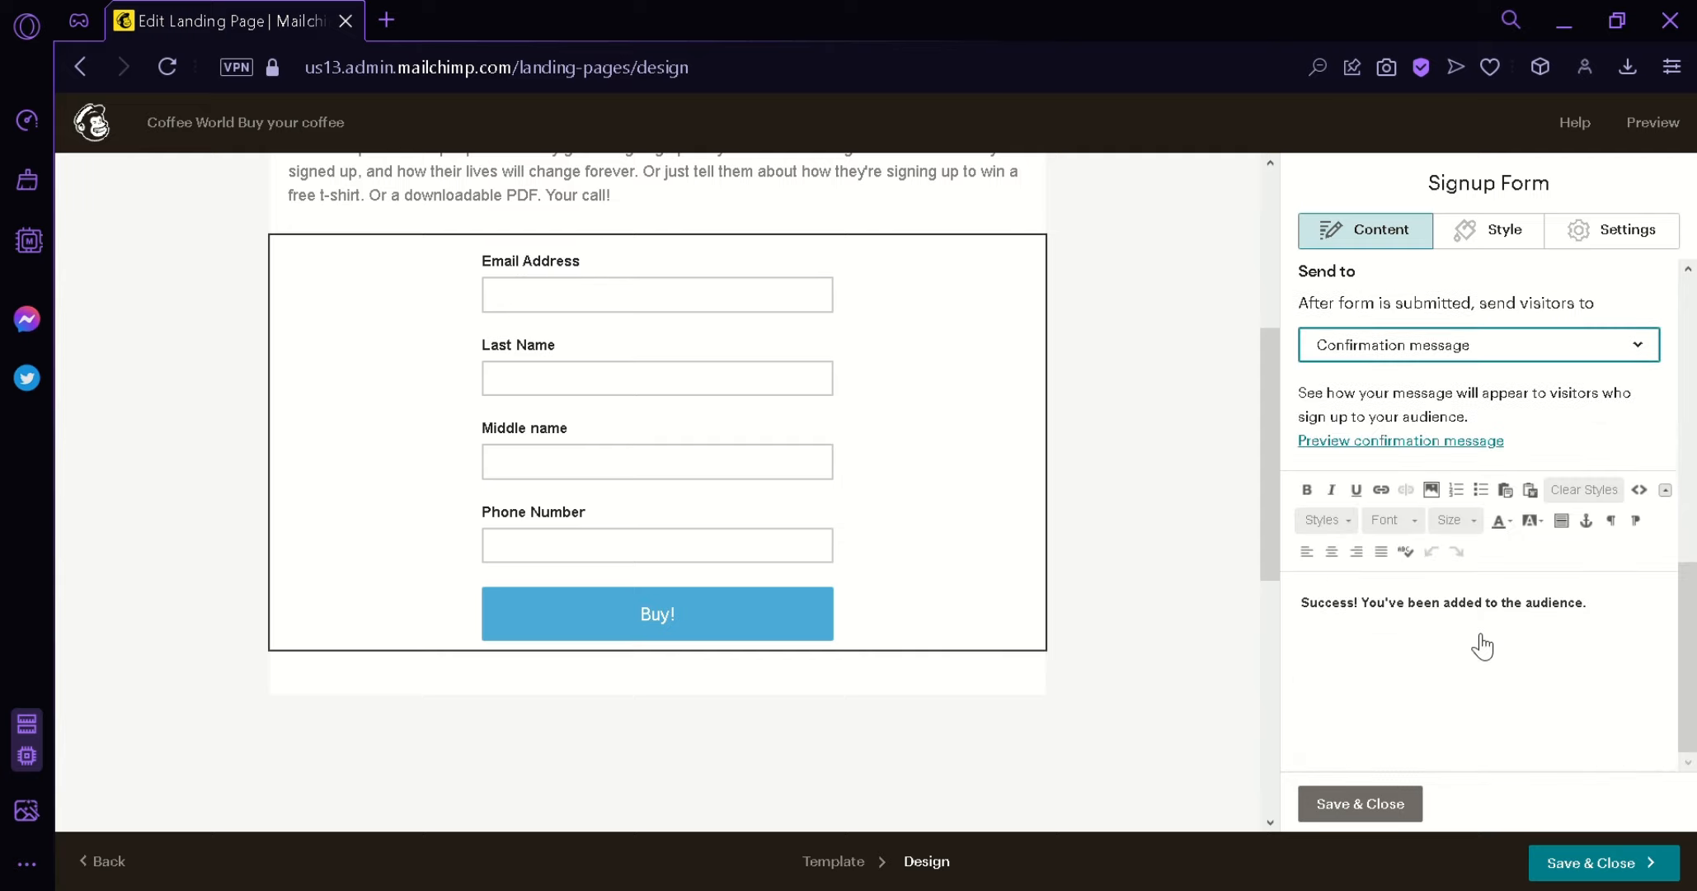
pyautogui.click(1493, 662)
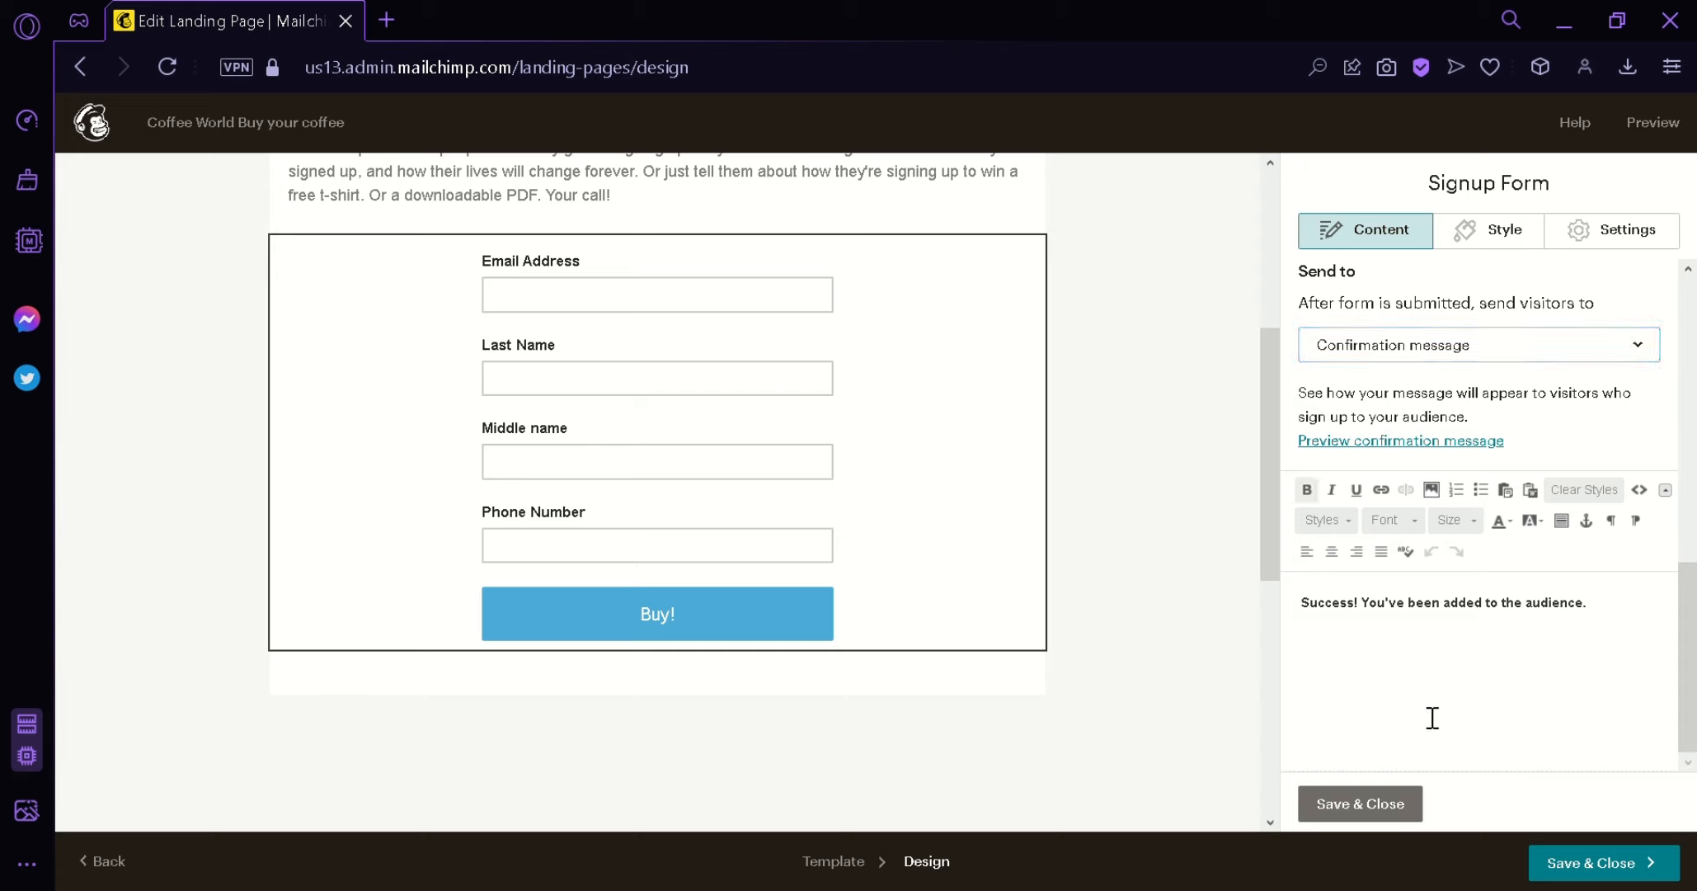
pyautogui.hotkey('ctrl', 'a')
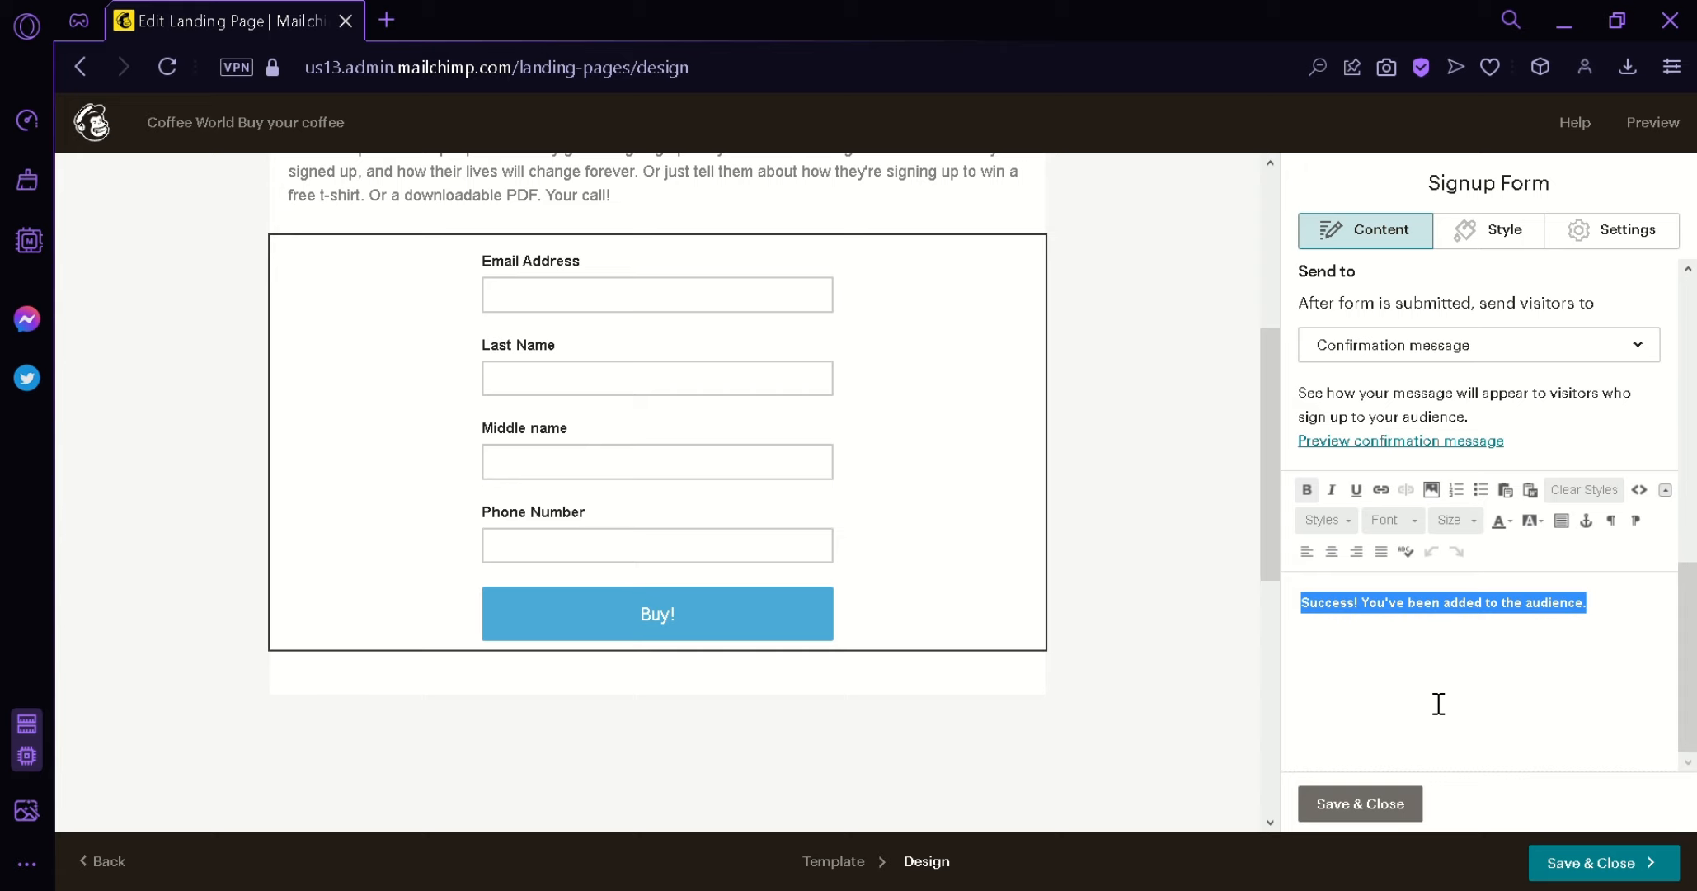
pyautogui.write('Thank you for buying, buy again')
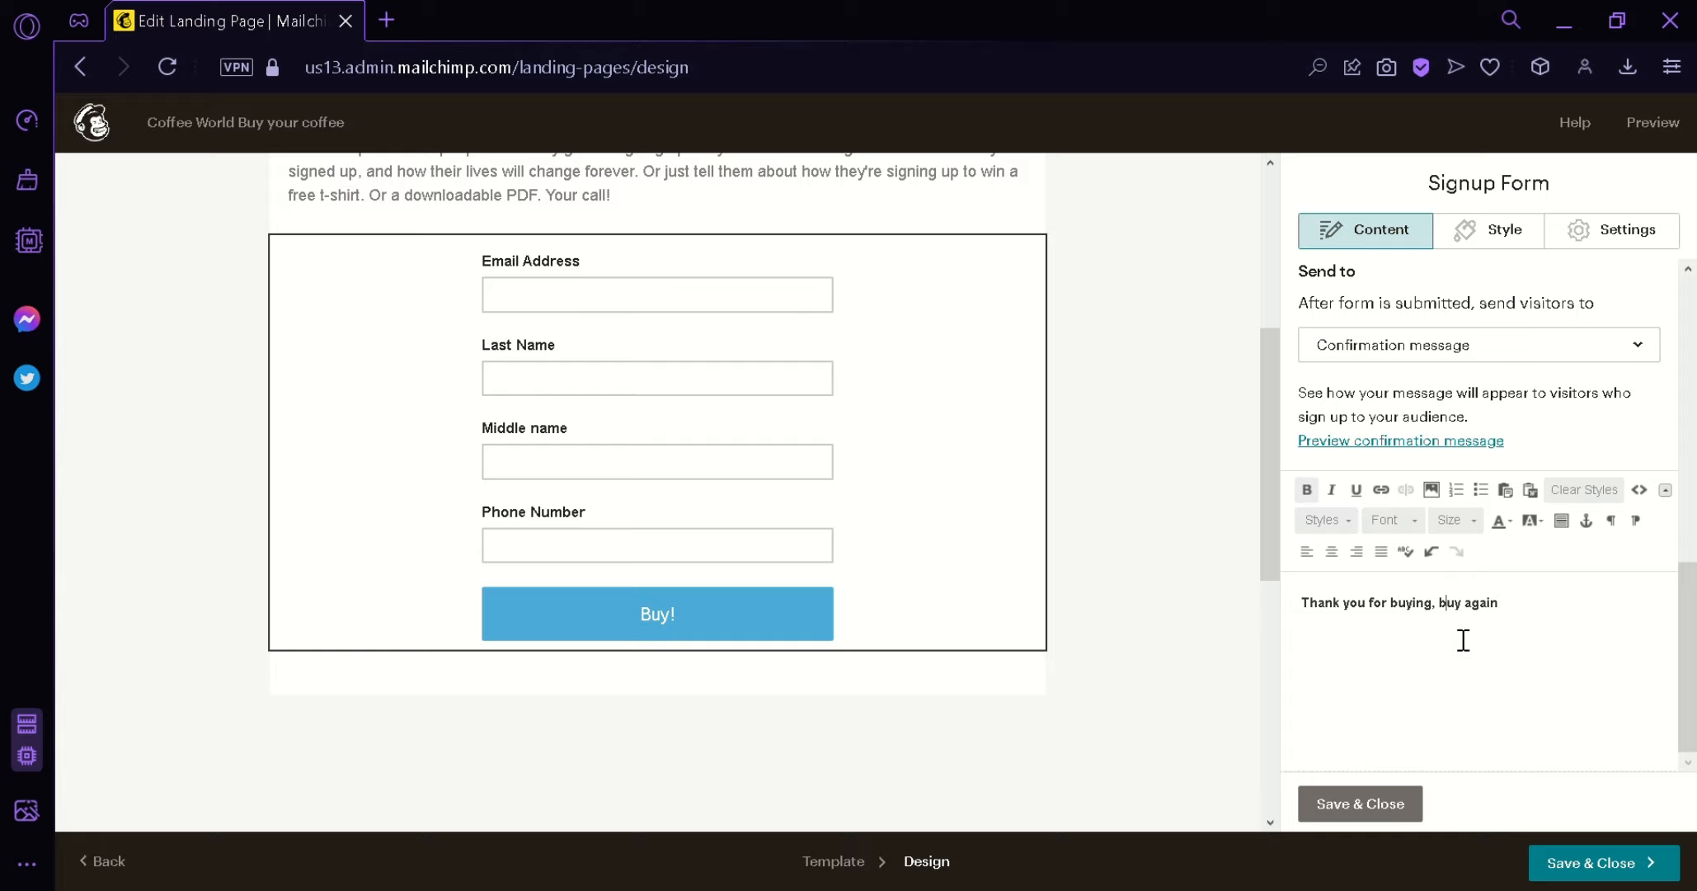
# - Save the signup form's content settings and close its editor
pyautogui.scroll(5, 295, 538)
pyautogui.scroll(-4, 625, 405)
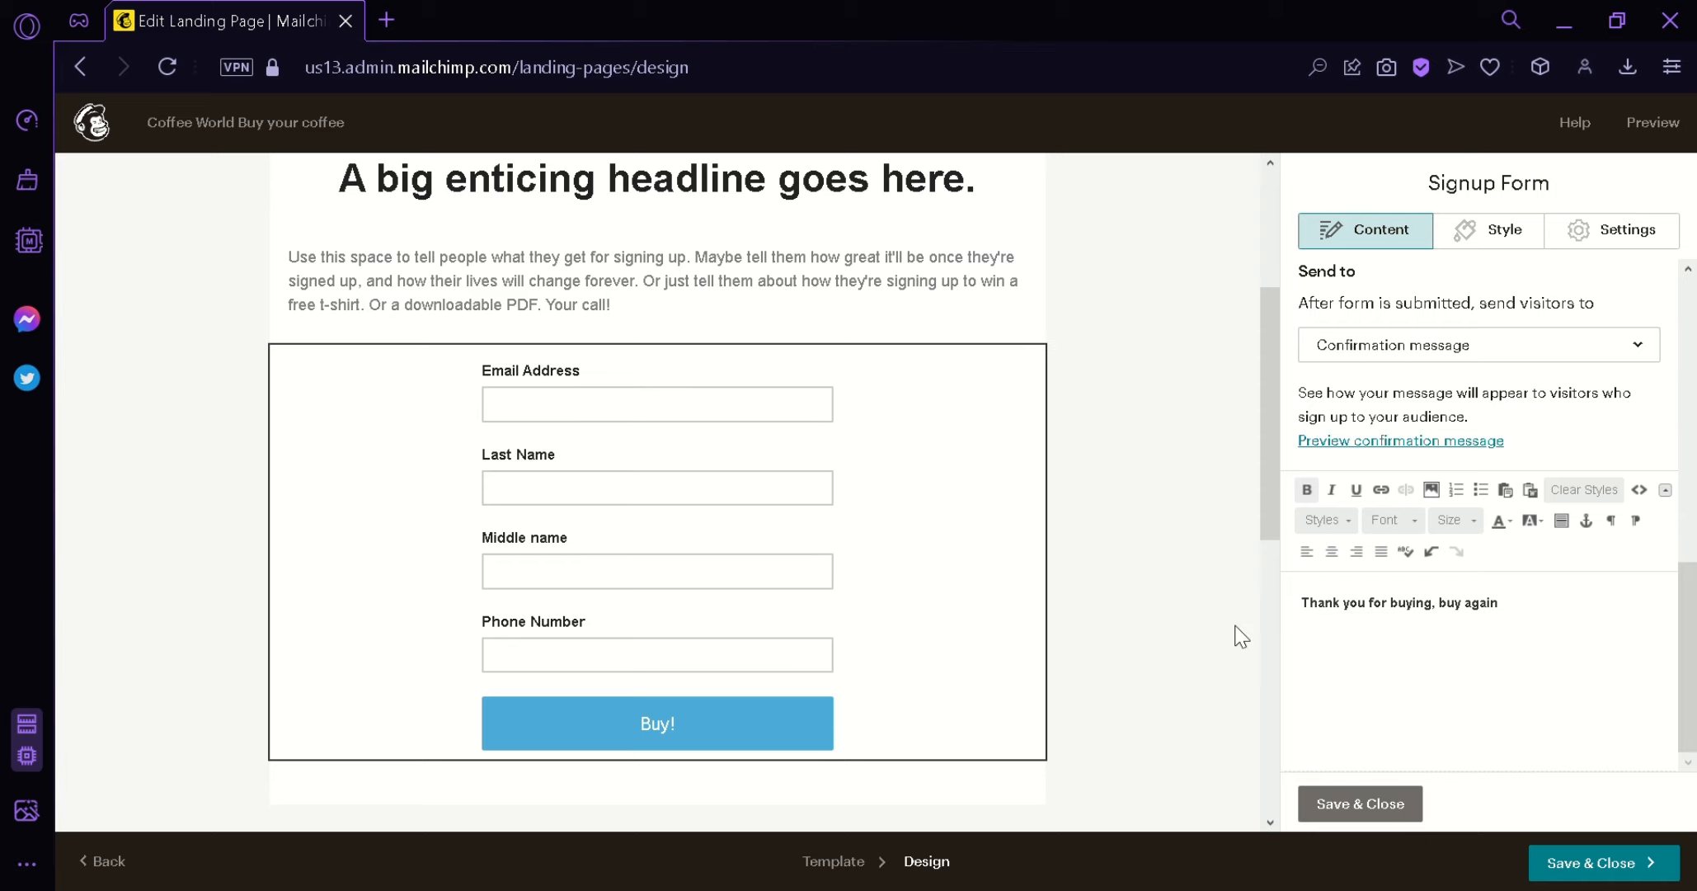
pyautogui.click(1357, 807)
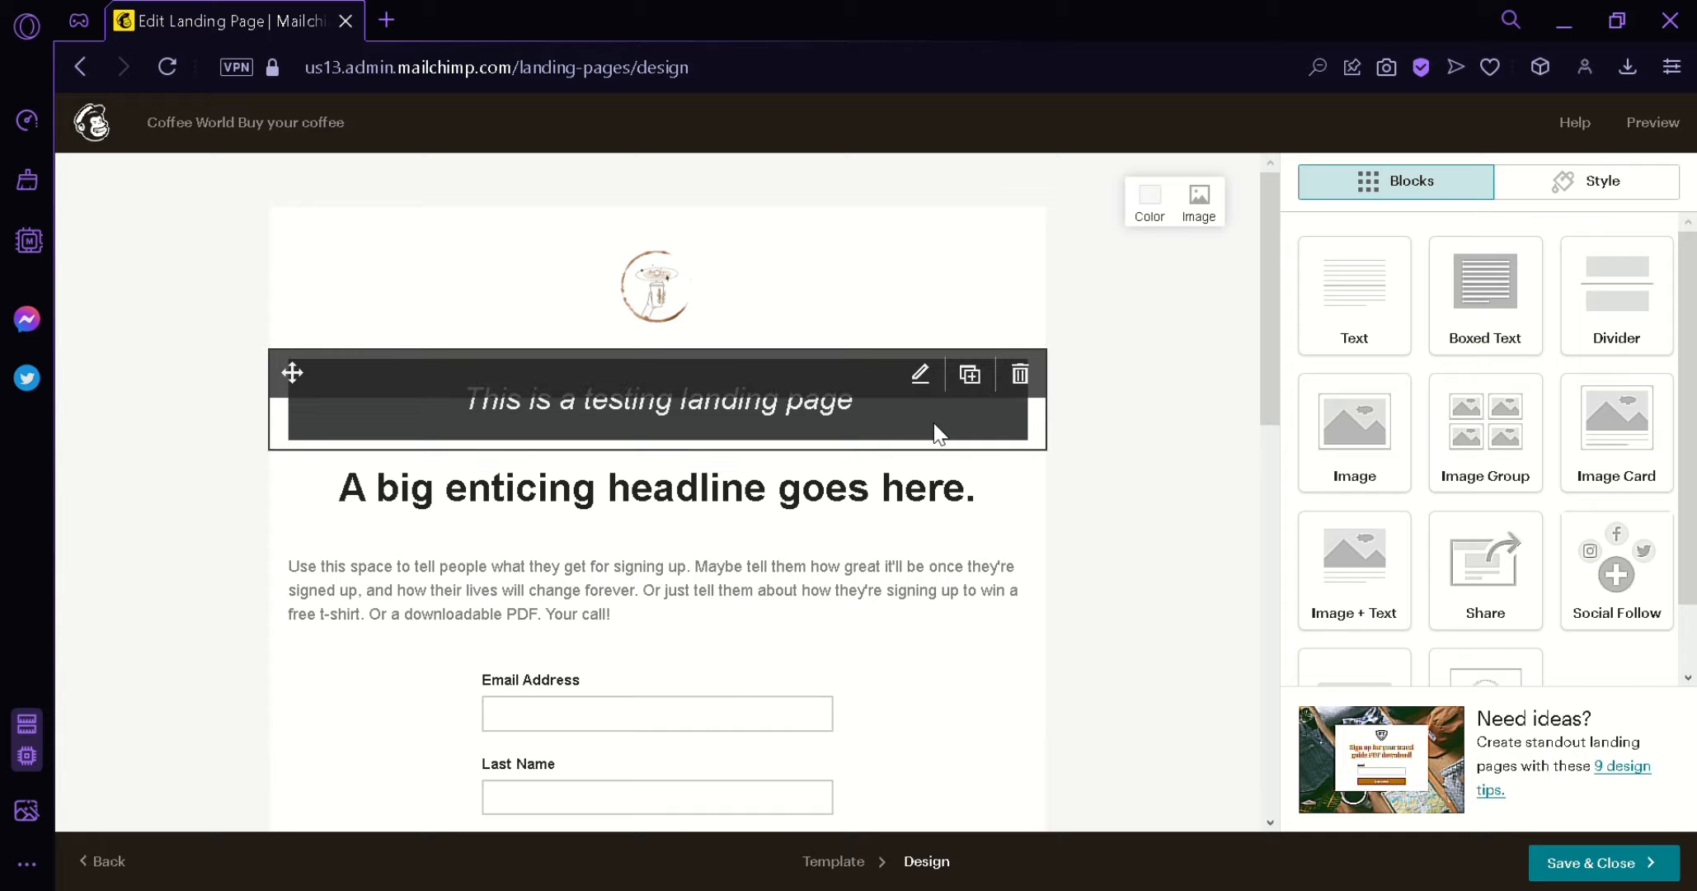
# - Preview the landing page in its desktop and mobile layouts, checking down to the signup form, and return to the design editor
pyautogui.click(1654, 122)
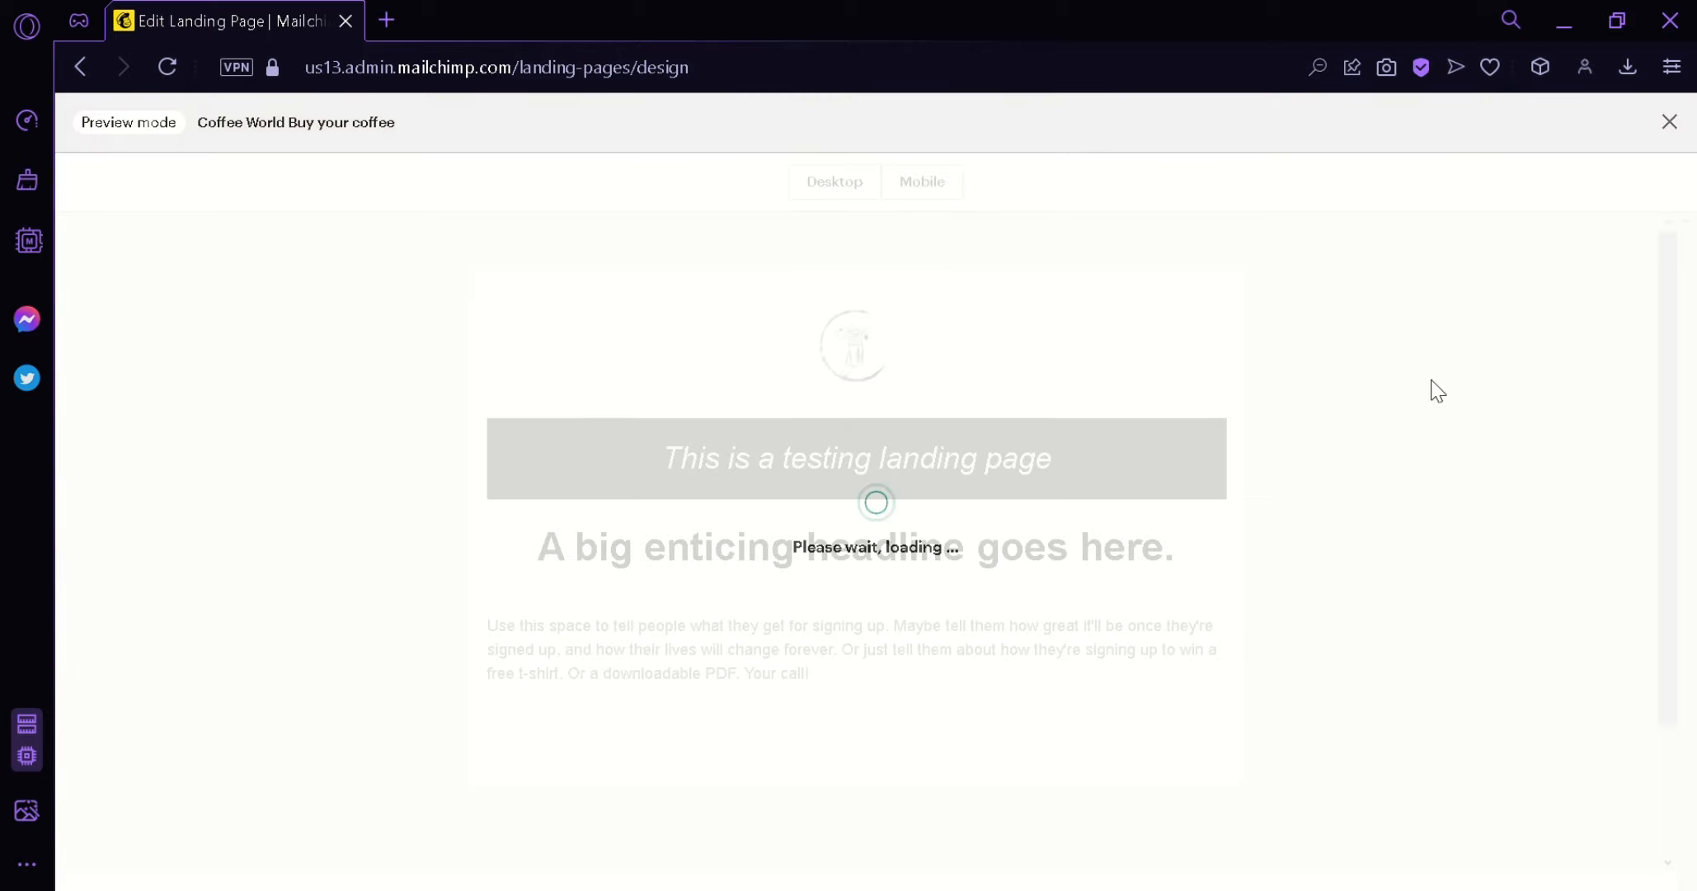
pyautogui.scroll(-3, 1091, 522)
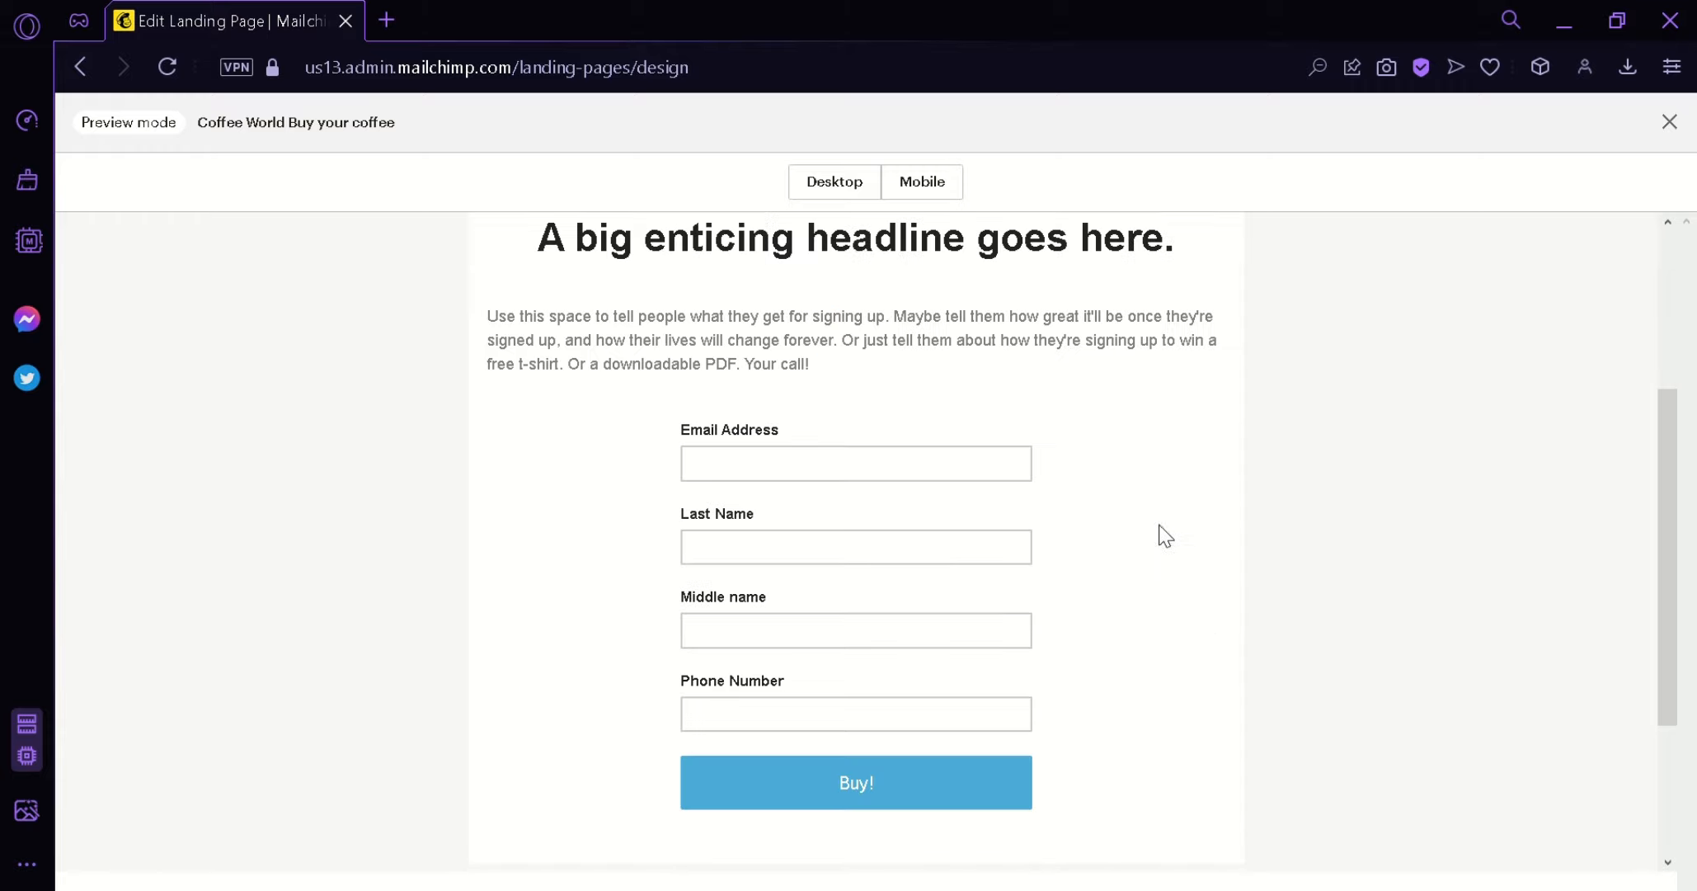
pyautogui.moveTo(1674, 527)
pyautogui.mouseDown()
pyautogui.moveTo(1691, 334)
pyautogui.moveTo(1691, 476)
pyautogui.moveTo(1659, 561)
pyautogui.moveTo(1695, 487)
pyautogui.moveTo(1694, 398)
pyautogui.moveTo(1654, 506)
pyautogui.mouseUp()
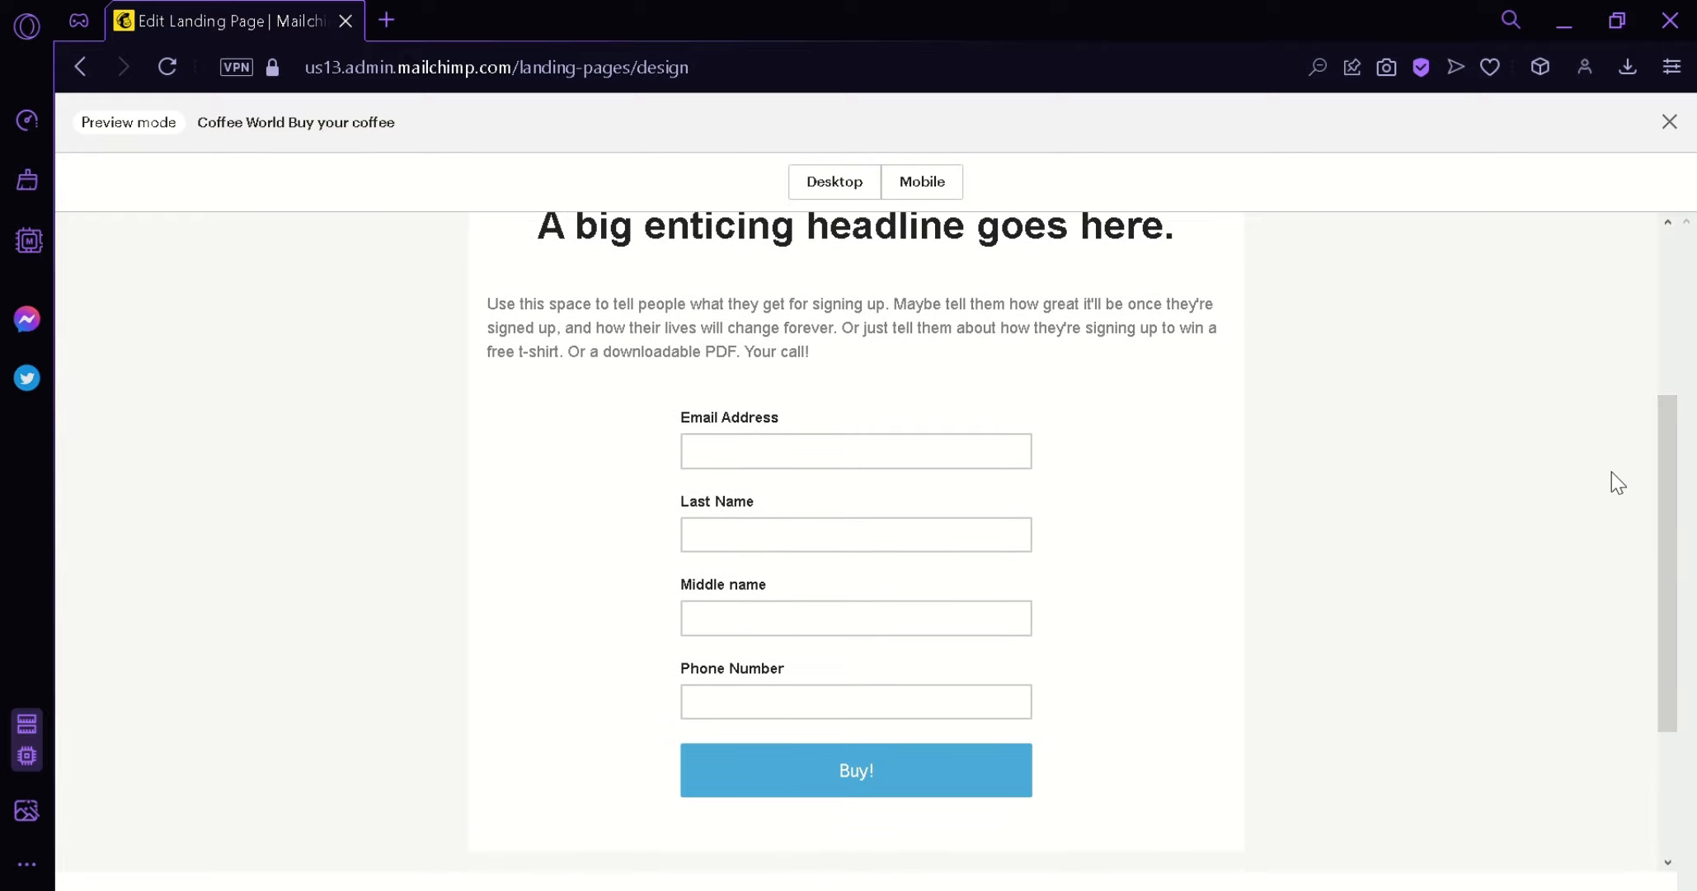
pyautogui.click(912, 188)
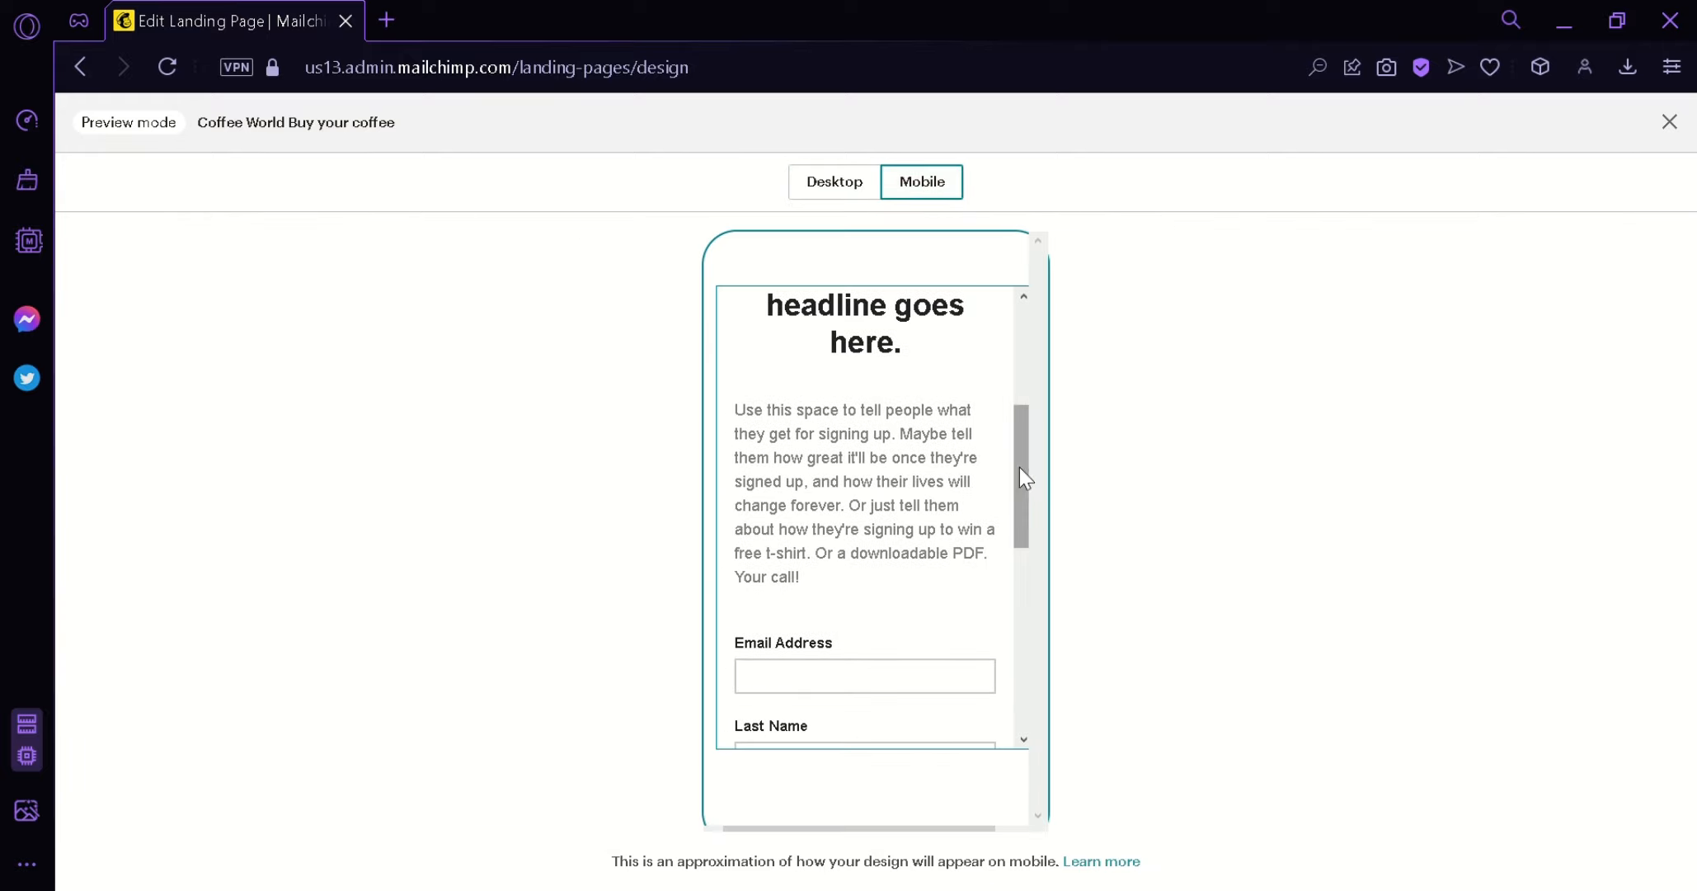
pyautogui.moveTo(1020, 467); pyautogui.dragTo(1090, 459)
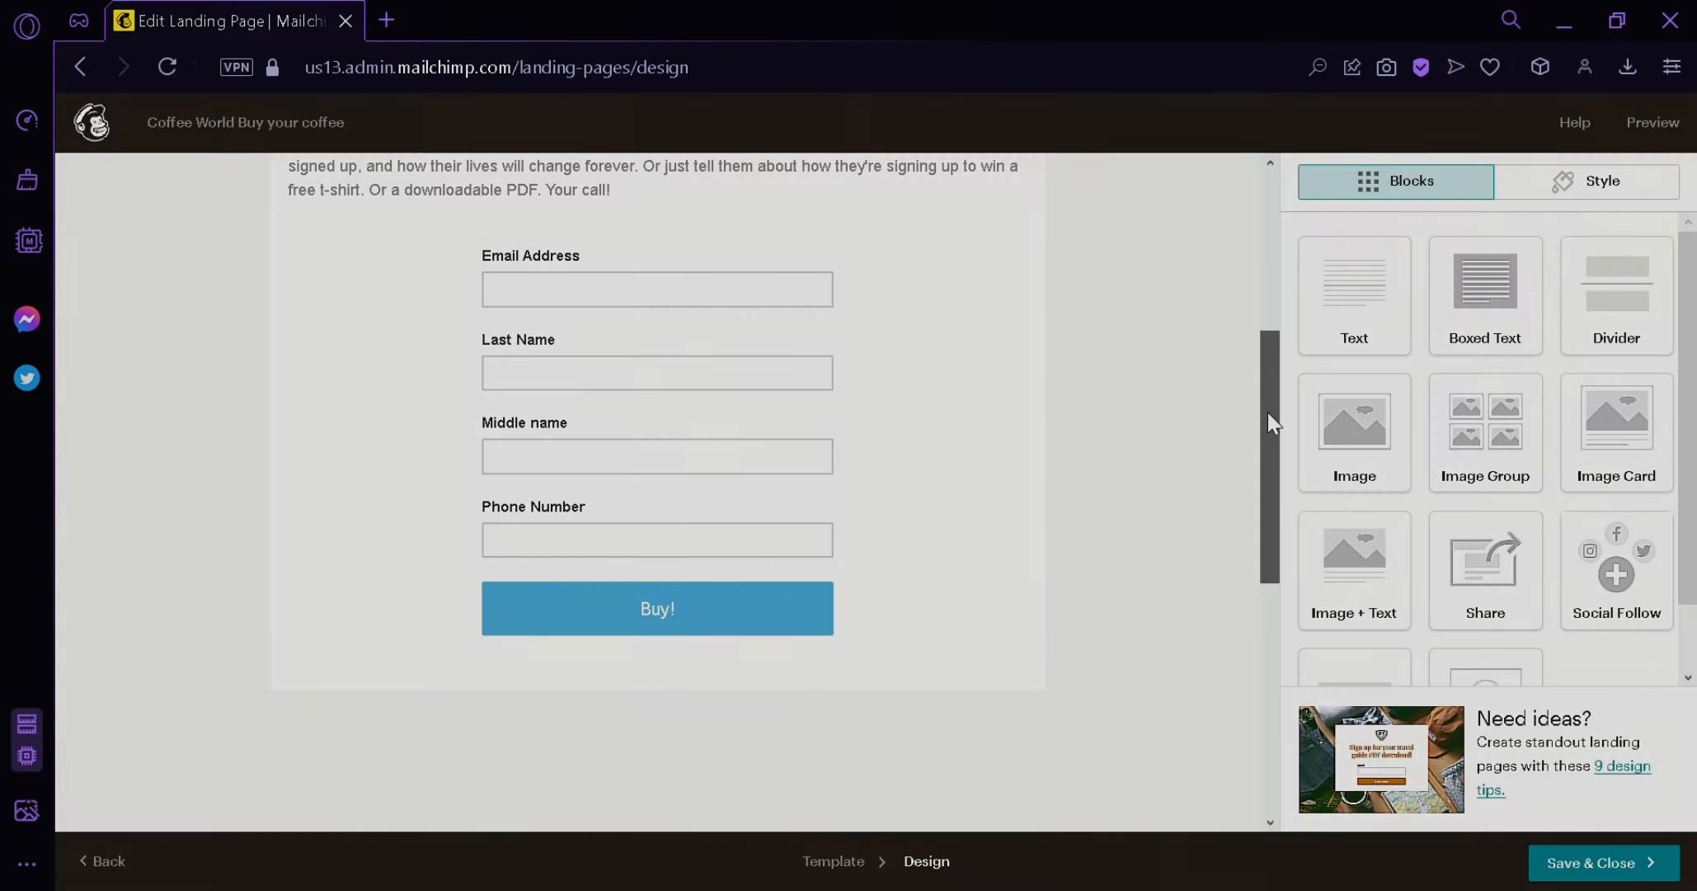
pyautogui.scroll(3, 1267, 413)
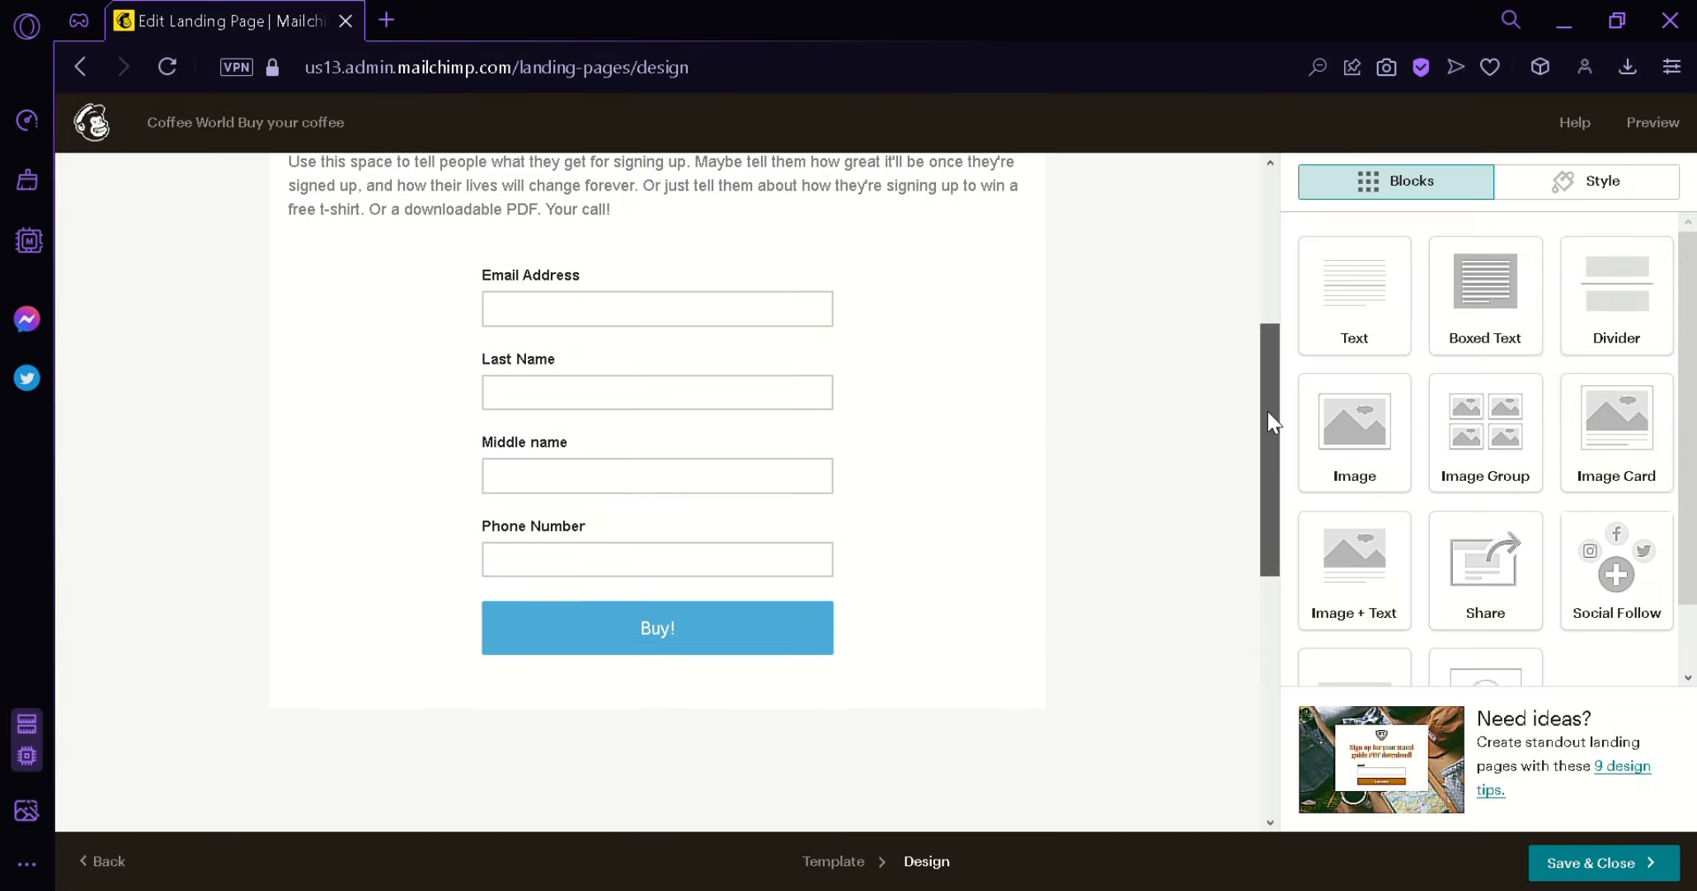
pyautogui.scroll(2, 1301, 356)
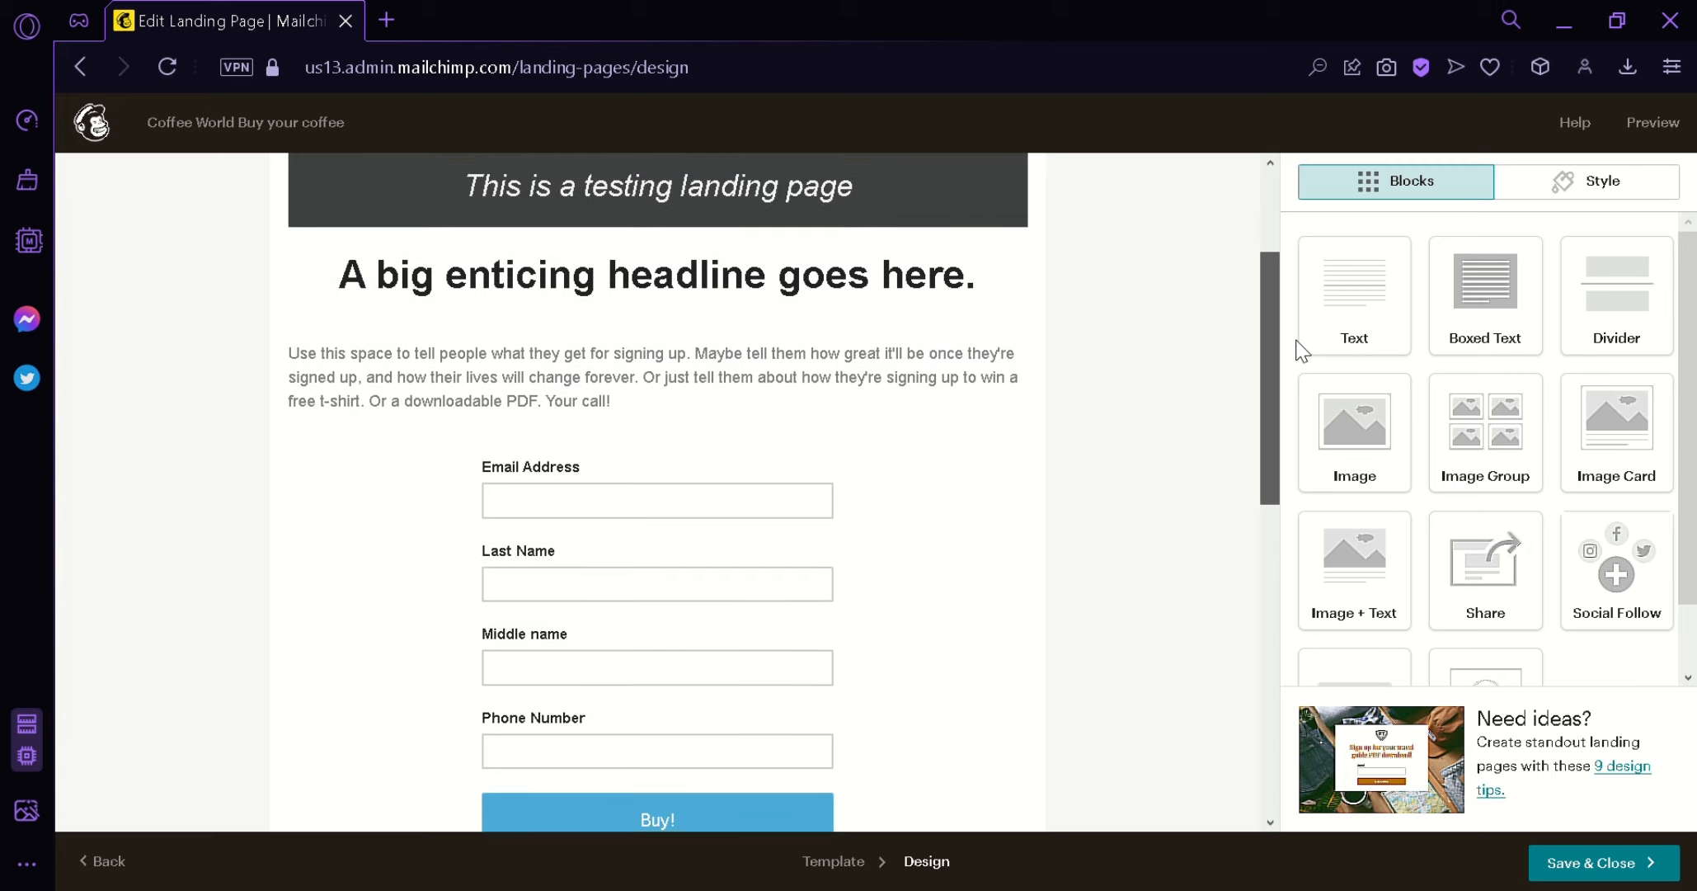